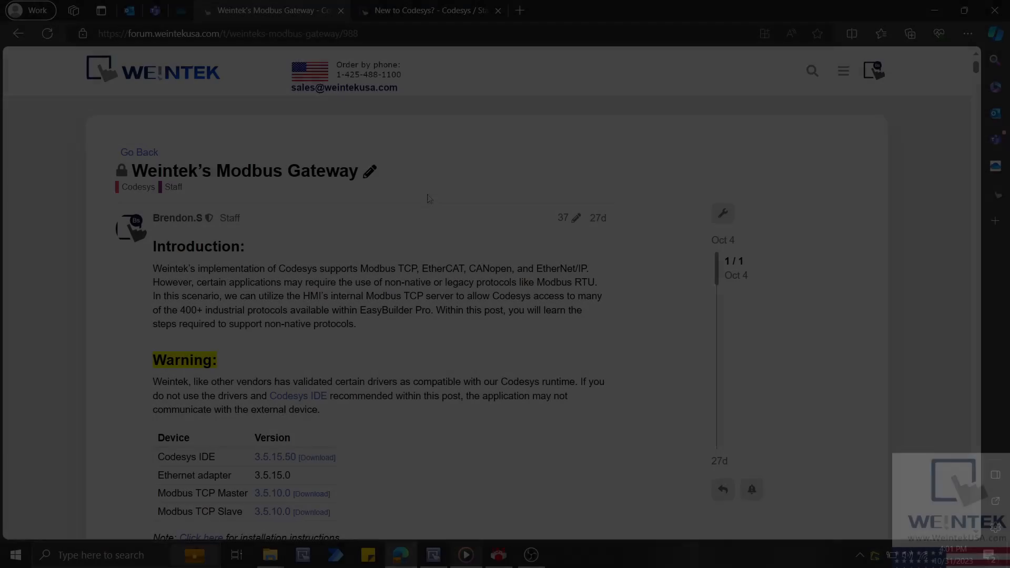
# - Review the supported protocols in the New to Codesys post and enlarge its HMI architecture diagram for a closer look
pyautogui.click(429, 11)
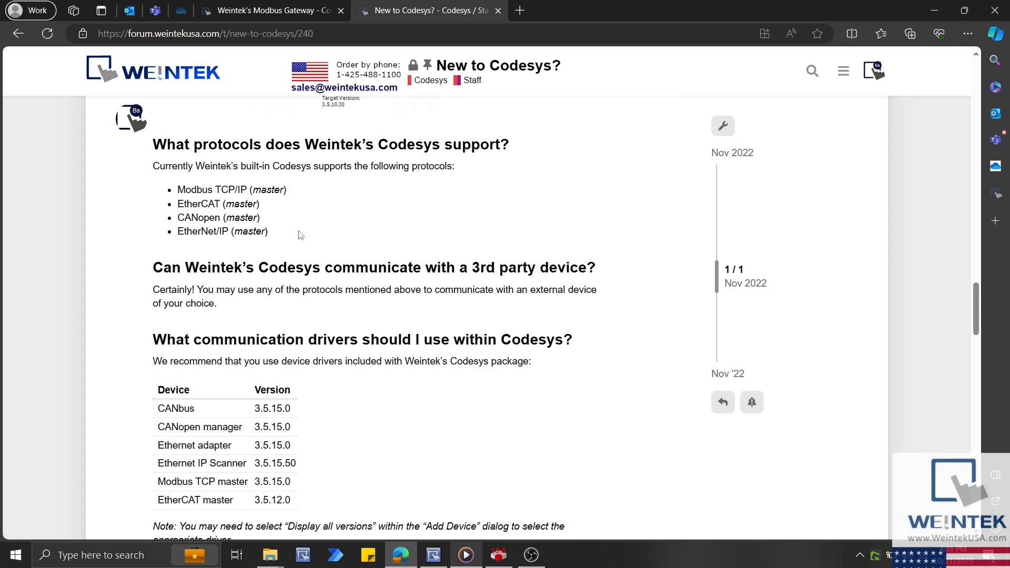
pyautogui.scroll(20, 300, 235)
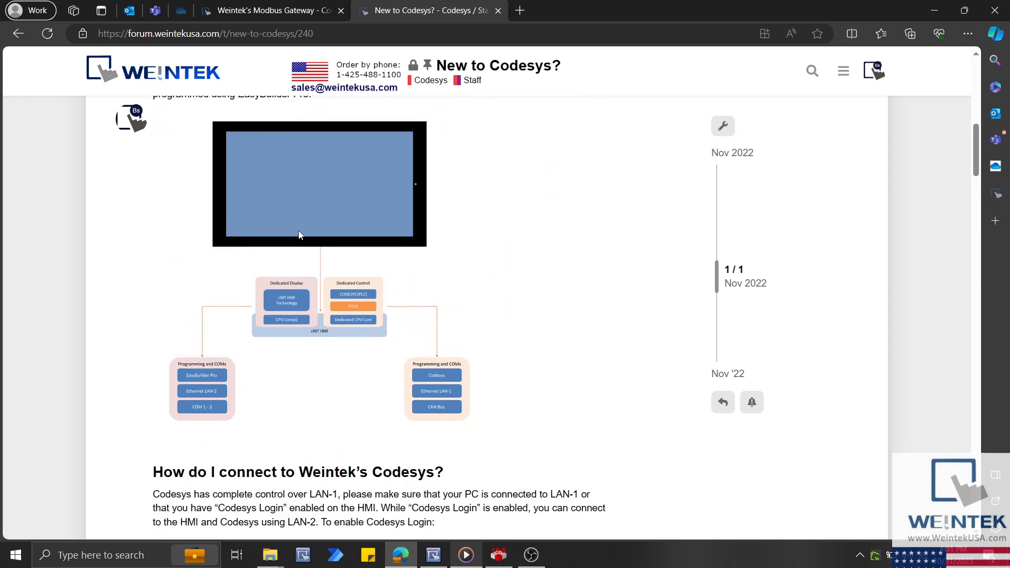
pyautogui.scroll(2, 299, 235)
pyautogui.click(299, 235)
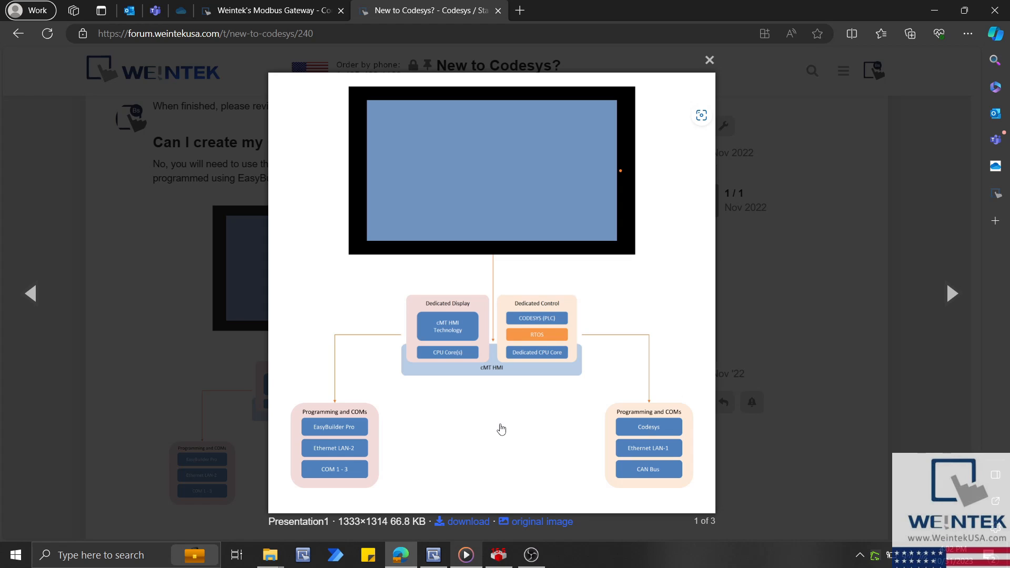
pyautogui.click(196, 412)
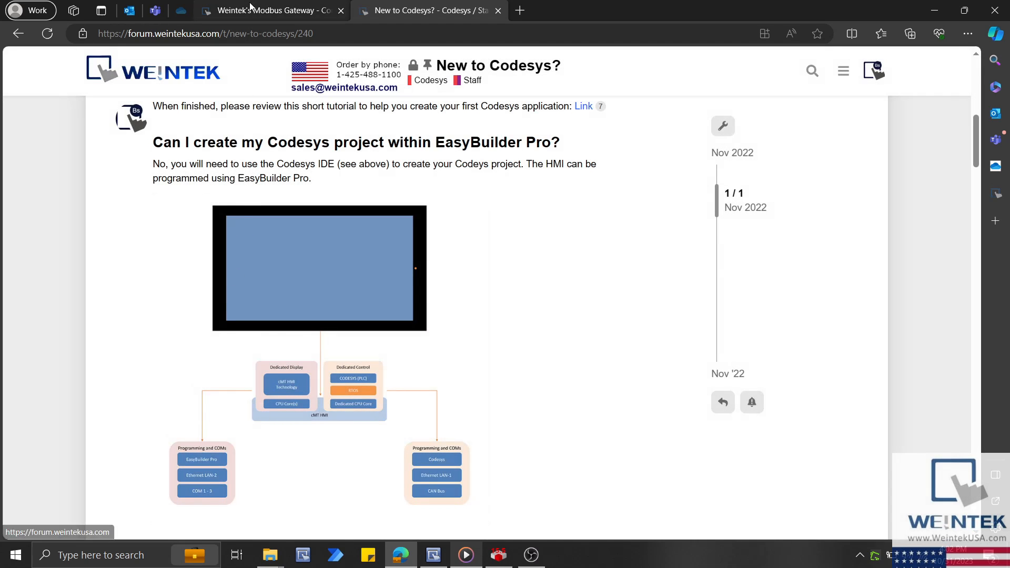
# - Return to the Modbus Gateway post and examine its diagrams of Modbus server mapping and the Codesys client architecture
pyautogui.click(249, 6)
pyautogui.scroll(-10, 114, 365)
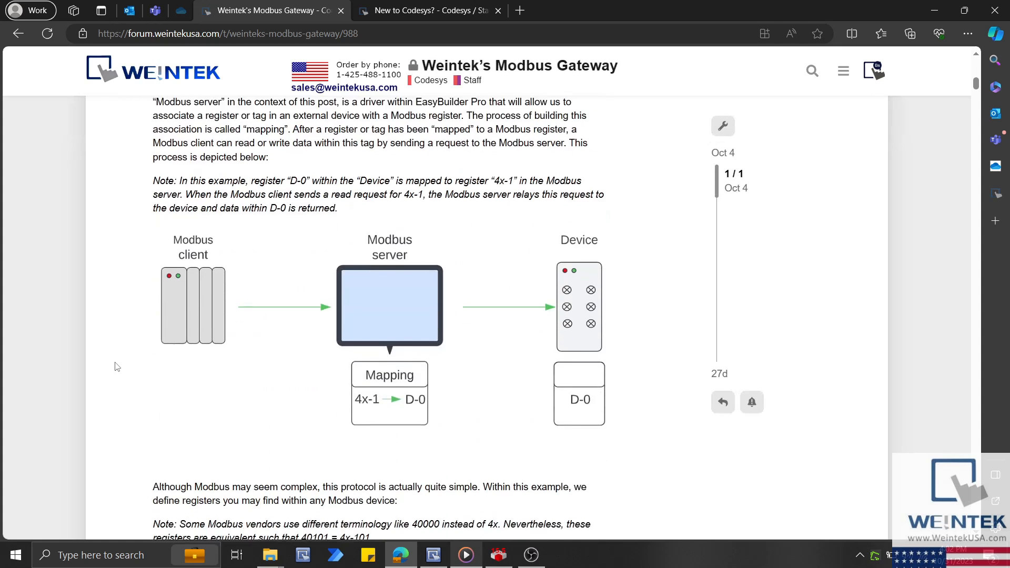
pyautogui.scroll(-9, 117, 367)
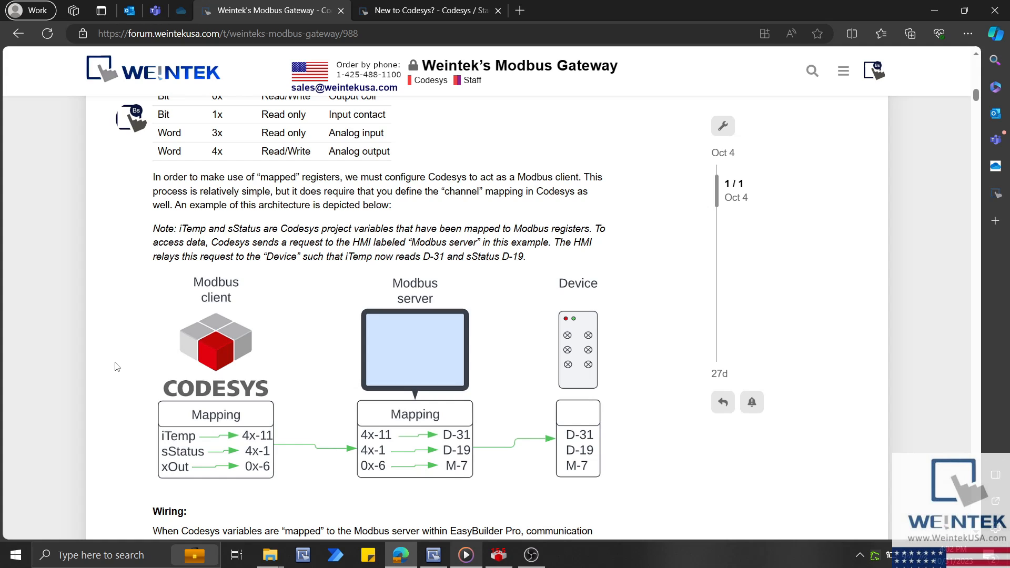
# - Review the Modbus Gateway post's software download links, introduction and table of validated Codesys driver versions
pyautogui.scroll(20, 116, 366)
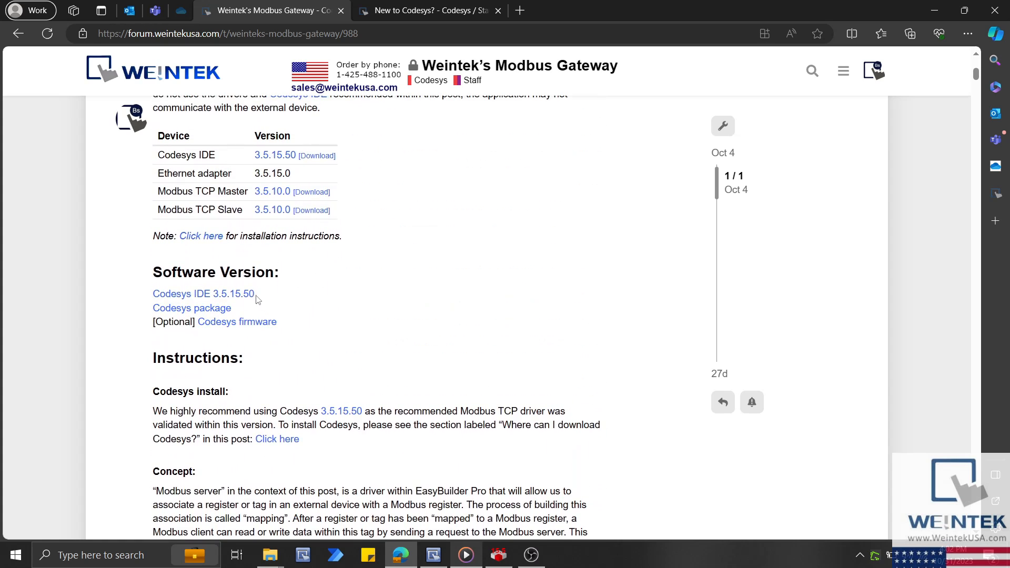
pyautogui.press('XF86MonBrightnessUp')
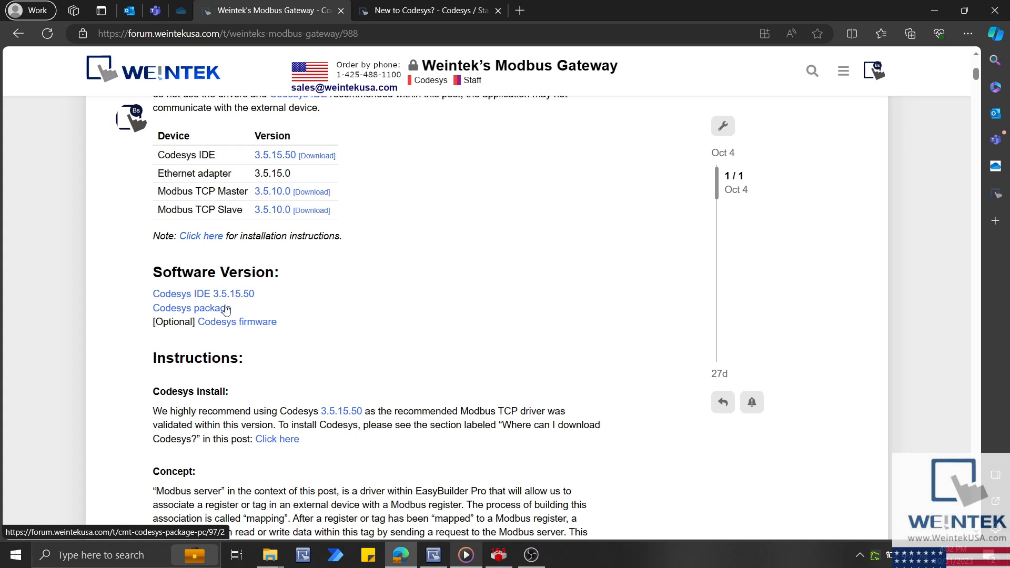
pyautogui.scroll(1, 293, 290)
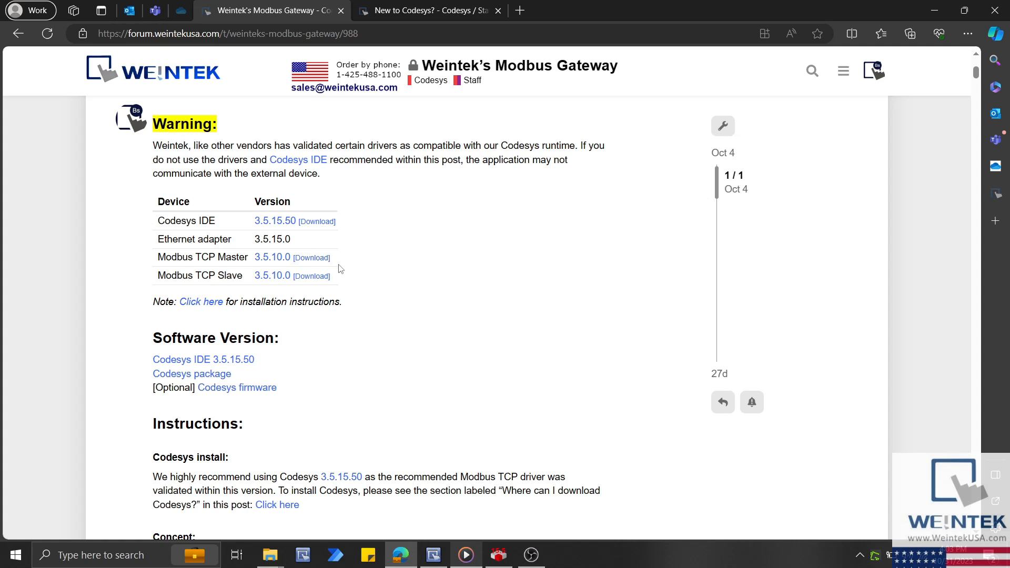
pyautogui.scroll(5, 341, 269)
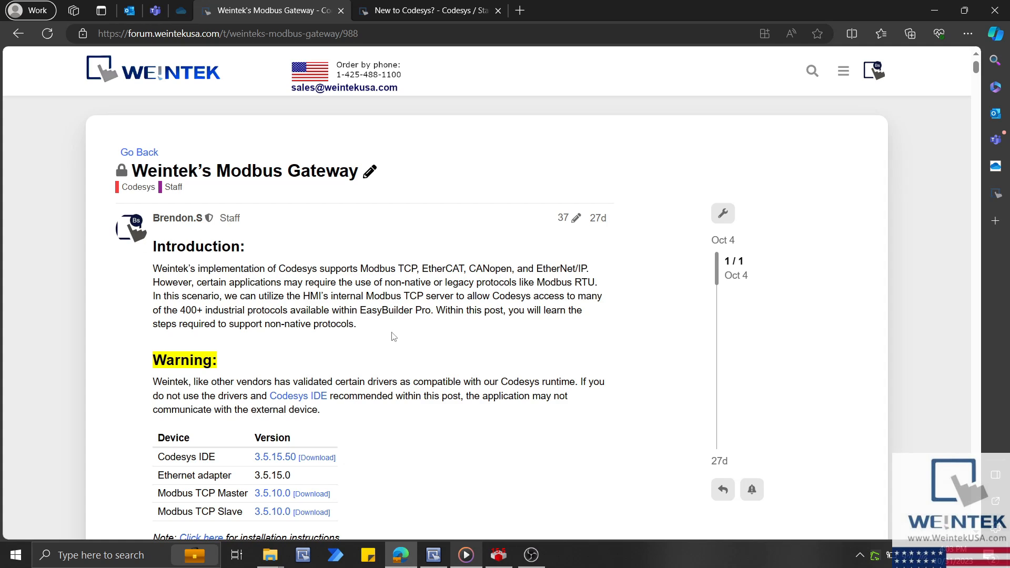
pyautogui.scroll(-2, 393, 336)
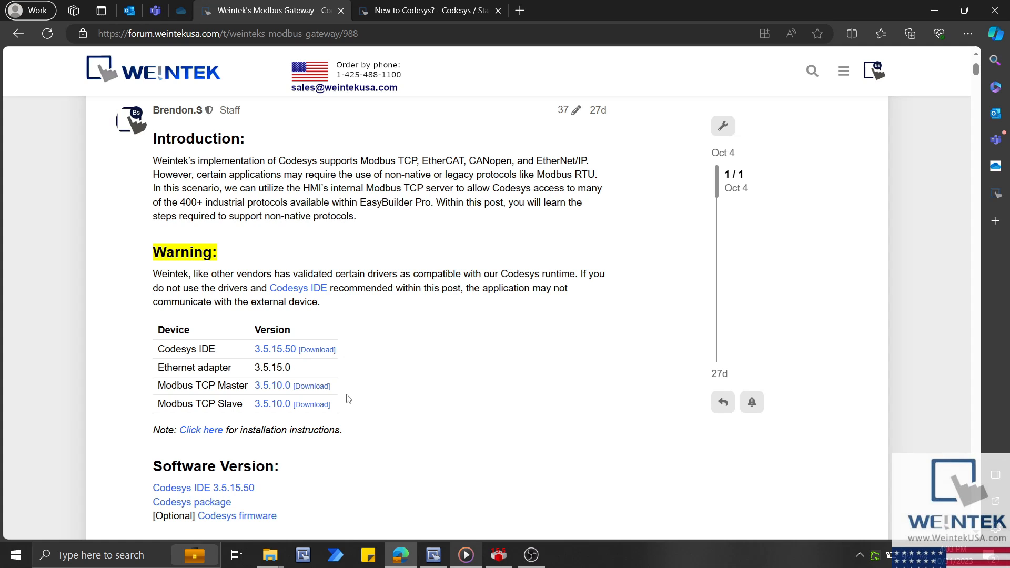
pyautogui.scroll(-2, 347, 399)
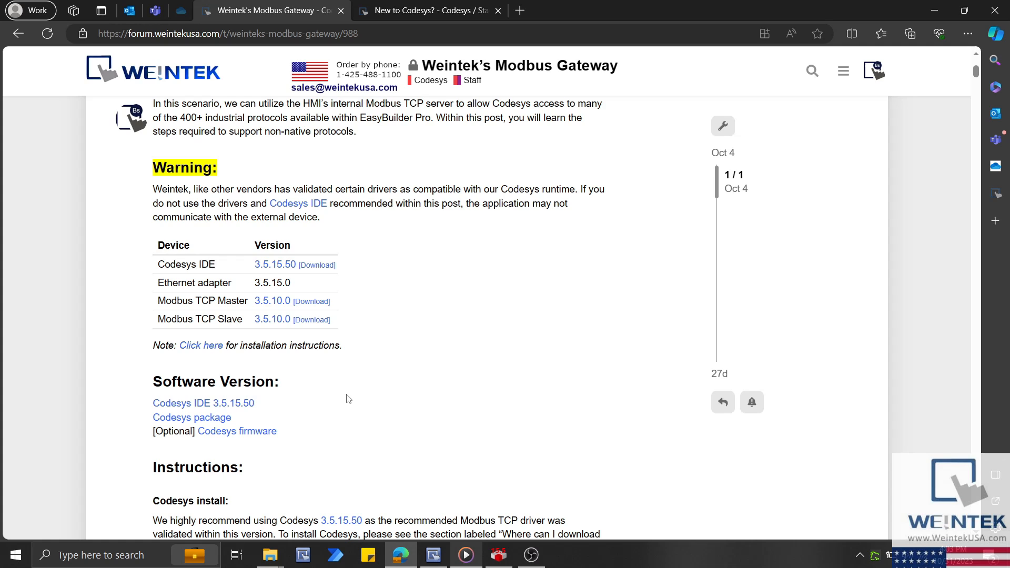
# - Show the Downloads folder in File Explorer and check how Weintek_CODESYS_and_RemoteIO_1.5.3.470.package can be opened
pyautogui.click(270, 555)
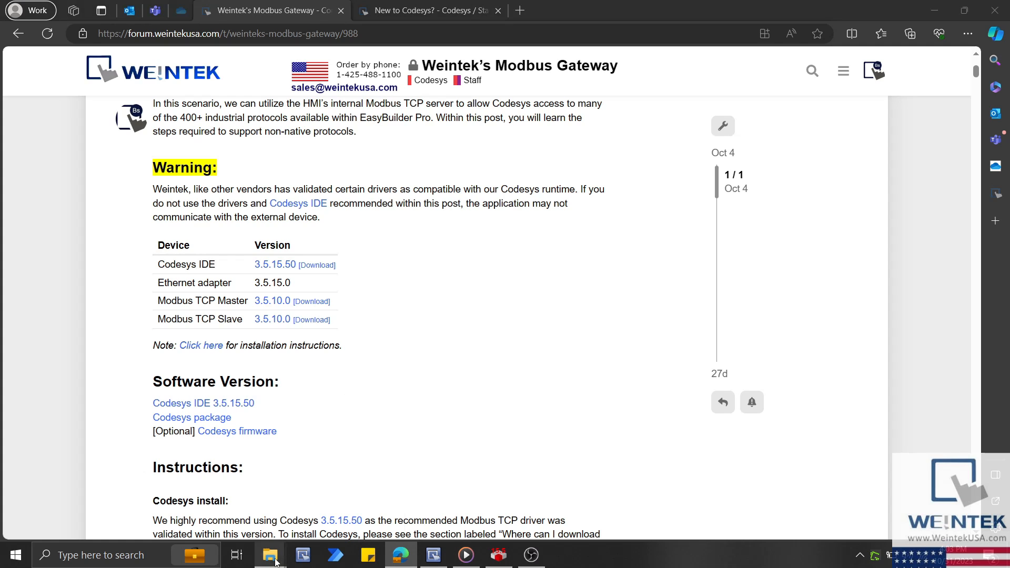
pyautogui.click(251, 527)
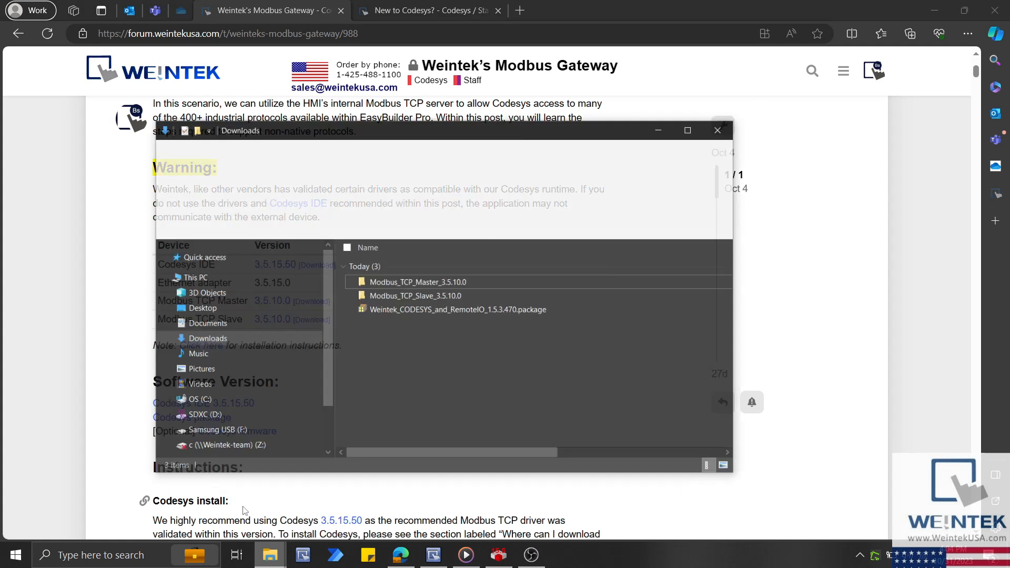
pyautogui.rightClick(395, 301)
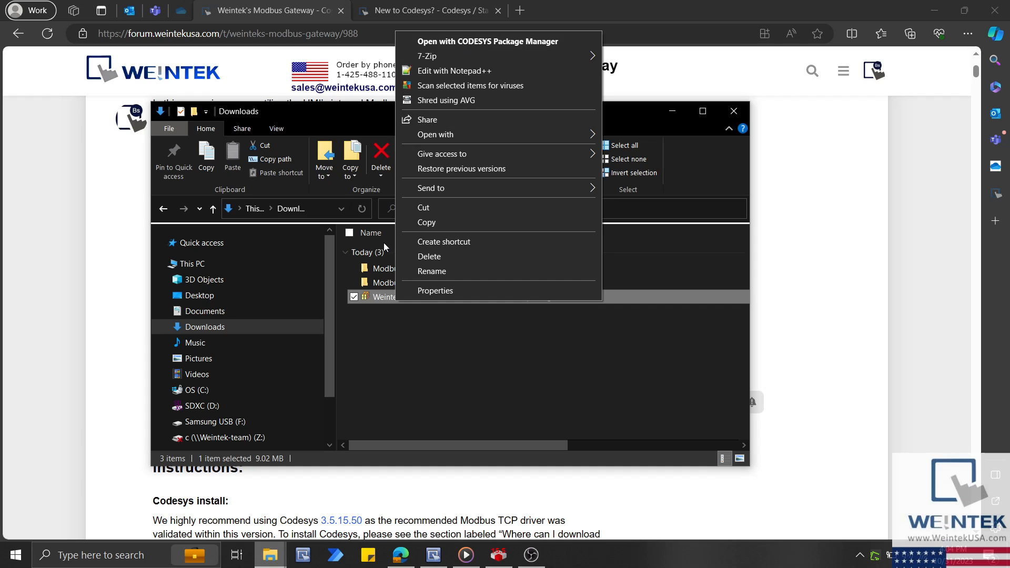
pyautogui.click(384, 317)
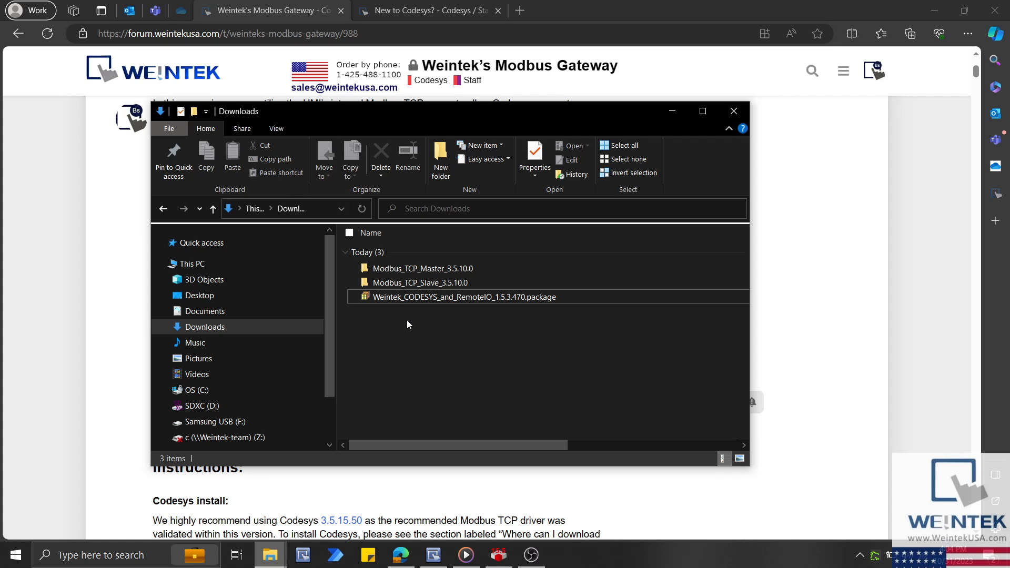
# - Switch to CODESYS and install 88_0000 0003_3.5.10.0.devdesc.xml from the Modbus_TCP_Master_3.5.10.0 download folder into the device repository
pyautogui.click(498, 555)
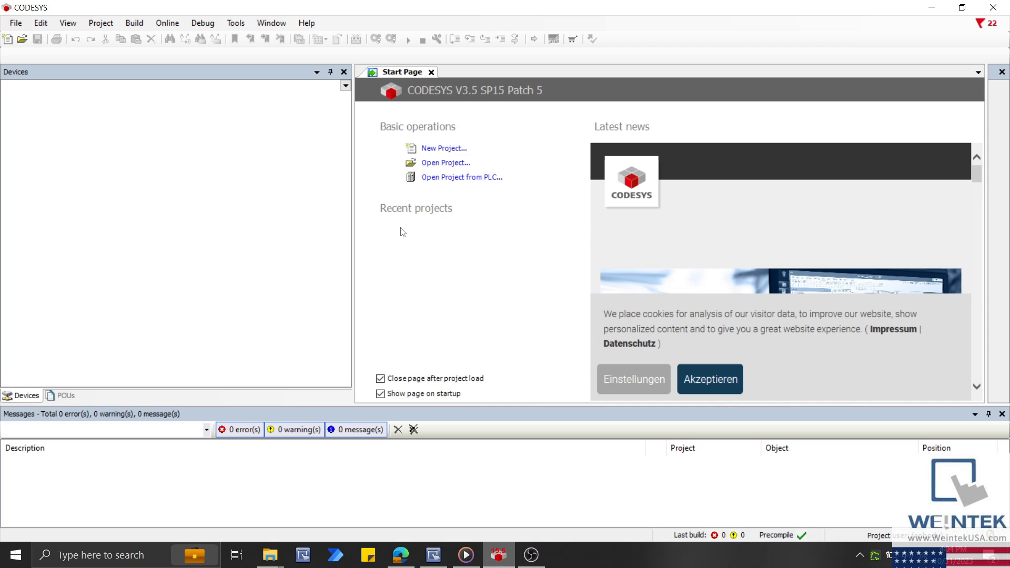
pyautogui.click(243, 23)
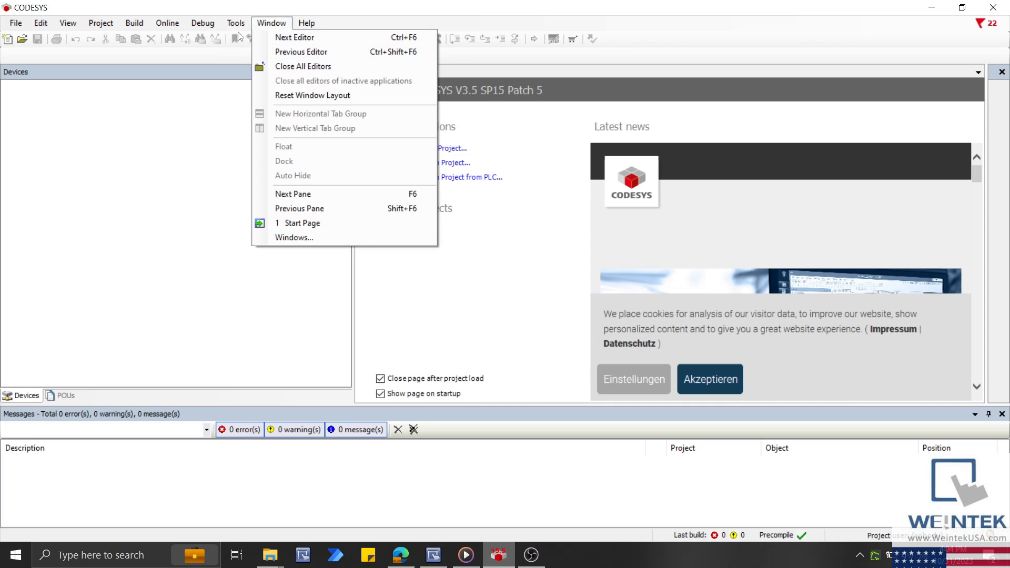
pyautogui.click(261, 78)
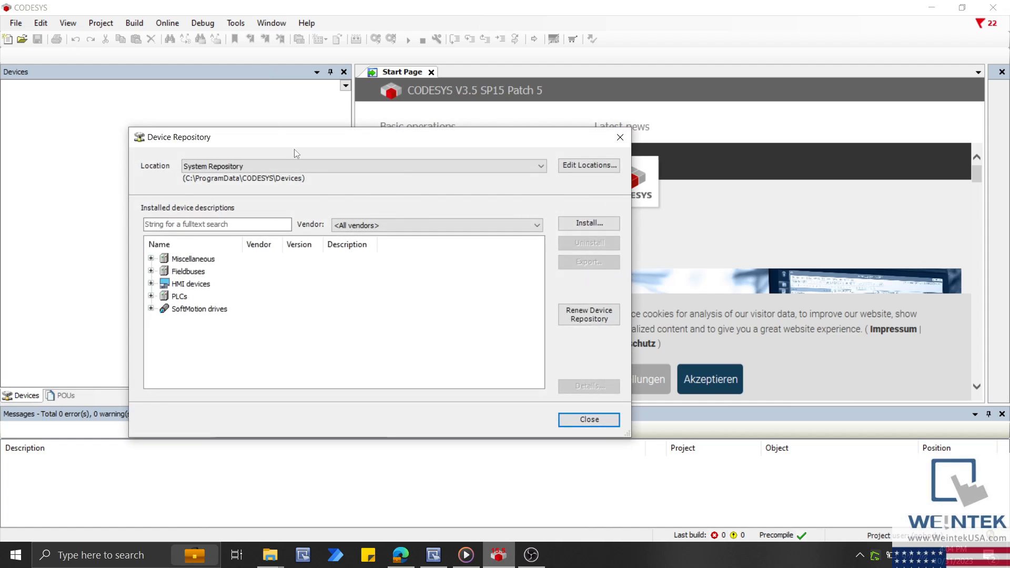
pyautogui.click(566, 224)
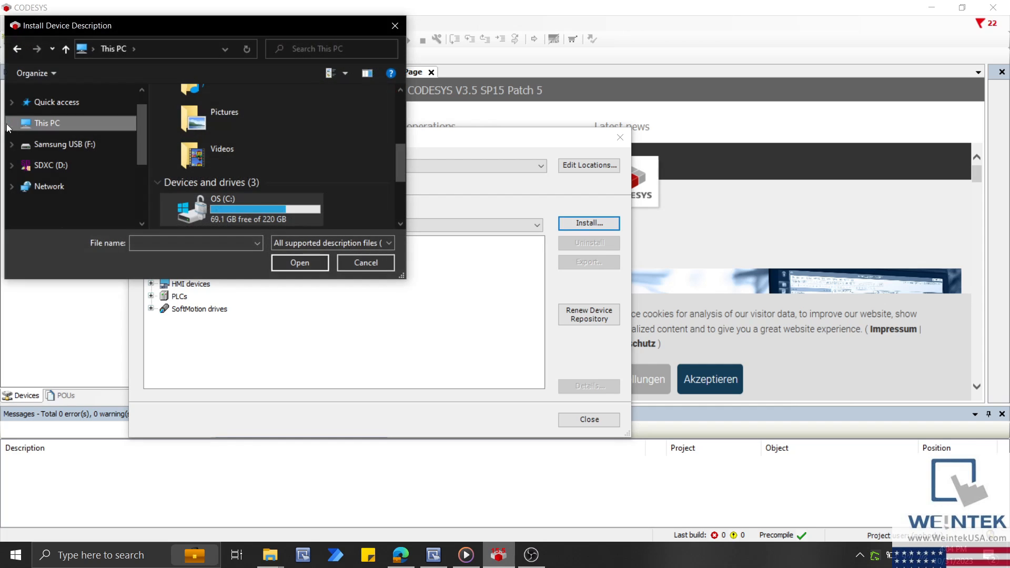
pyautogui.click(50, 160)
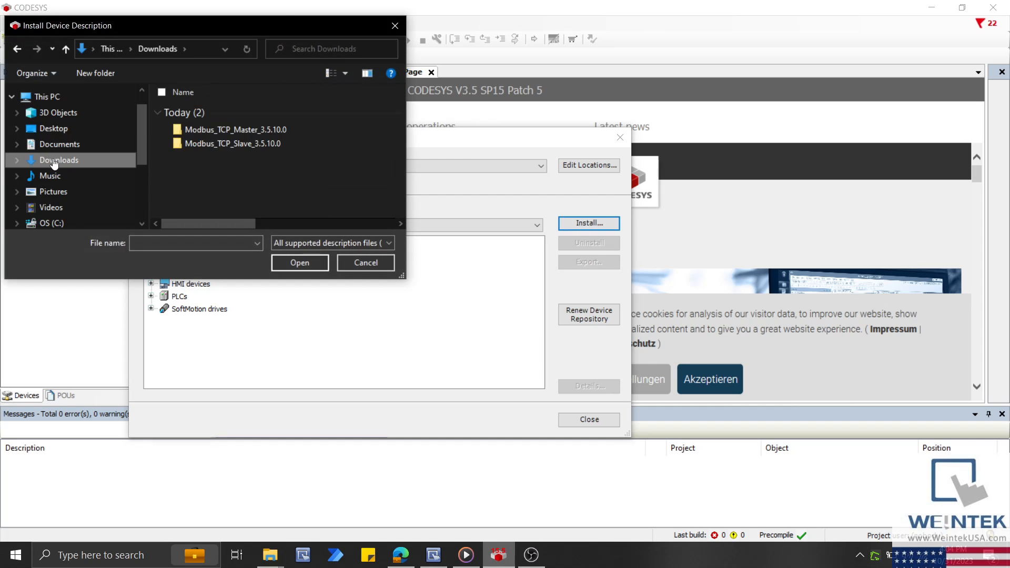
pyautogui.doubleClick(221, 132)
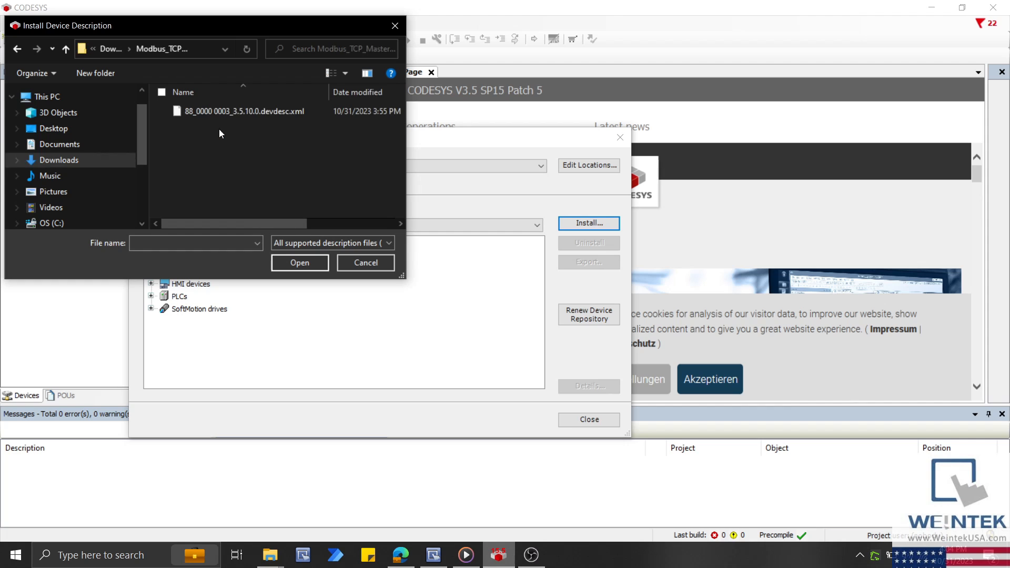
pyautogui.click(217, 111)
pyautogui.click(307, 264)
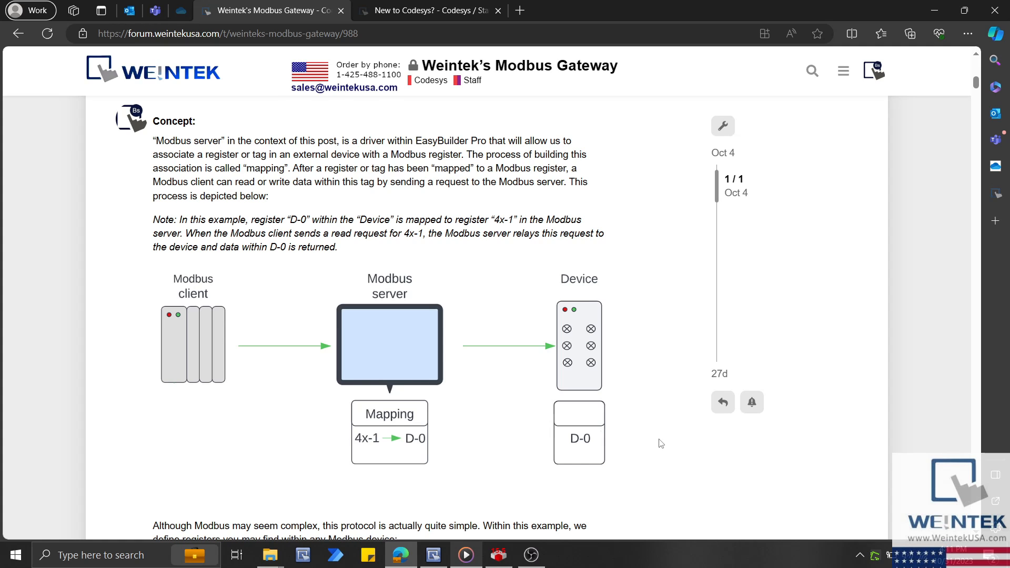
# - Examine the Modbus Gateway post's register table, covering the 0x, 1x, 3x and 4x address types, and the Codesys mapping diagram
pyautogui.scroll(-8, 661, 443)
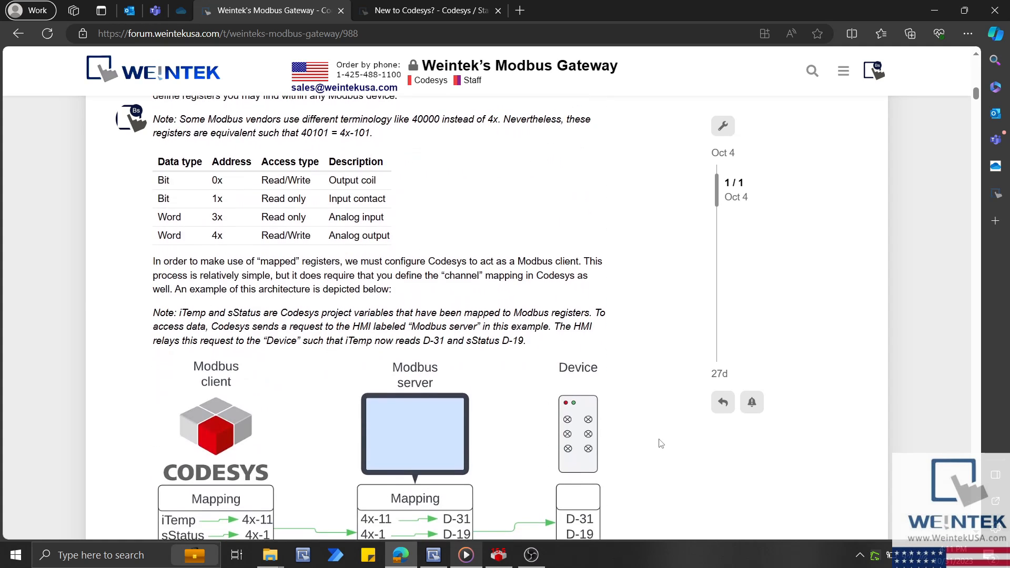
pyautogui.scroll(-2, 660, 443)
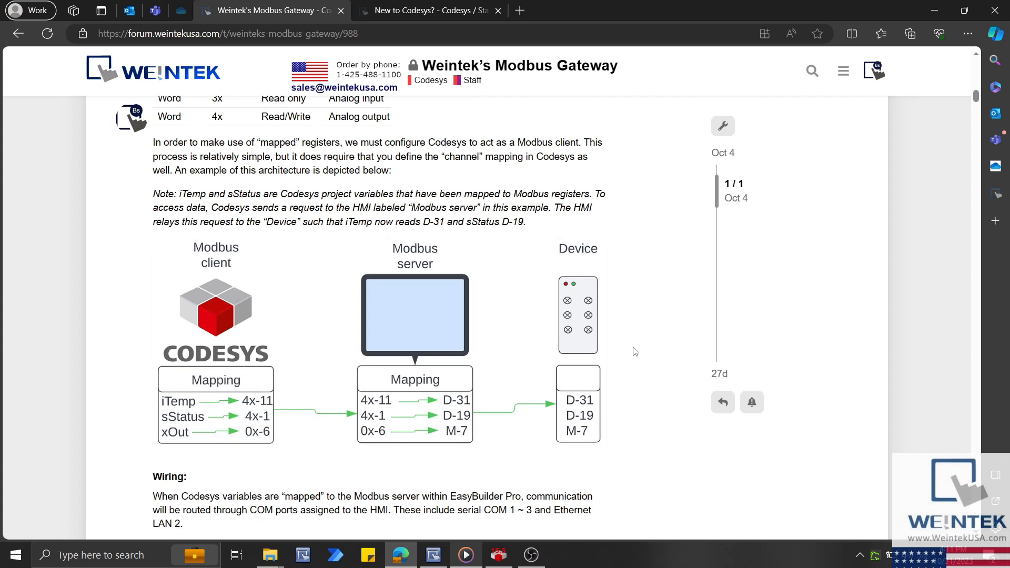
pyautogui.scroll(2, 634, 351)
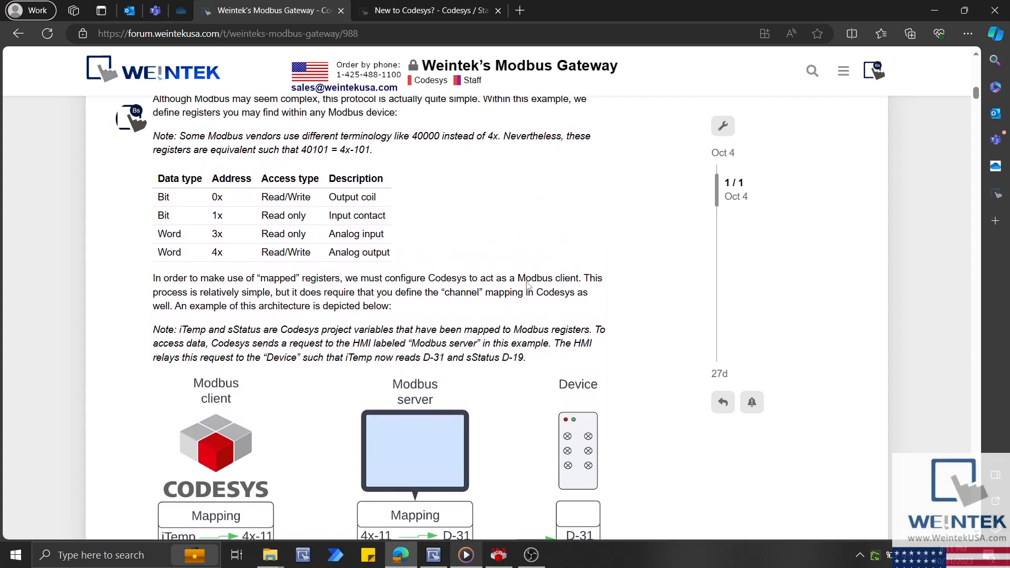
pyautogui.doubleClick(387, 253)
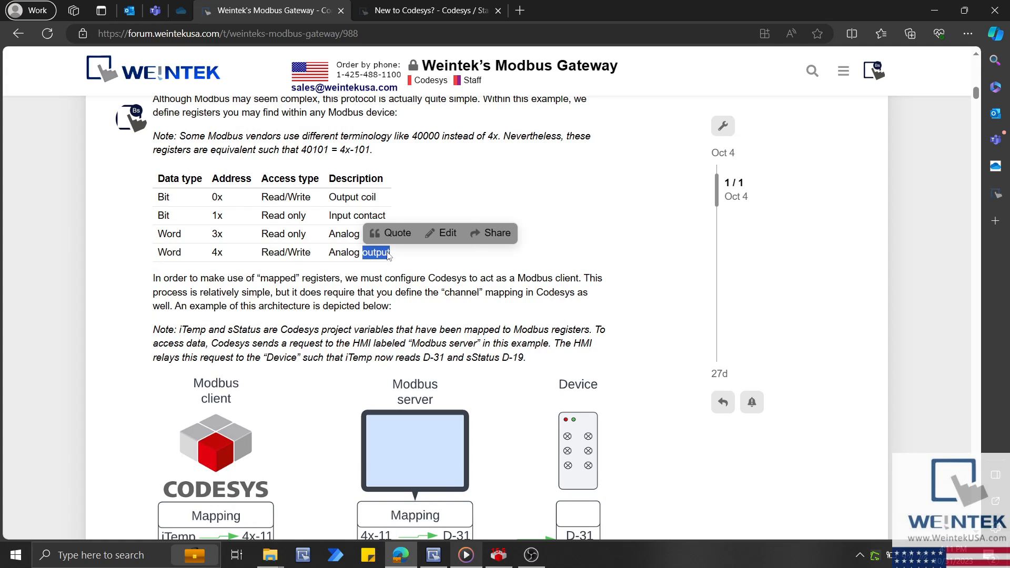
pyautogui.click(413, 263)
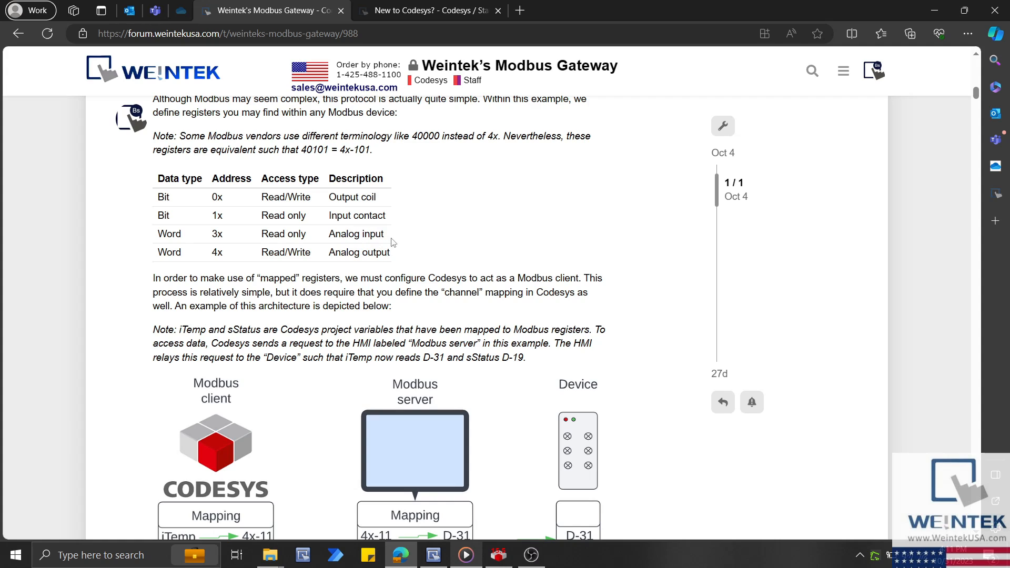
pyautogui.moveTo(364, 232); pyautogui.dragTo(388, 237)
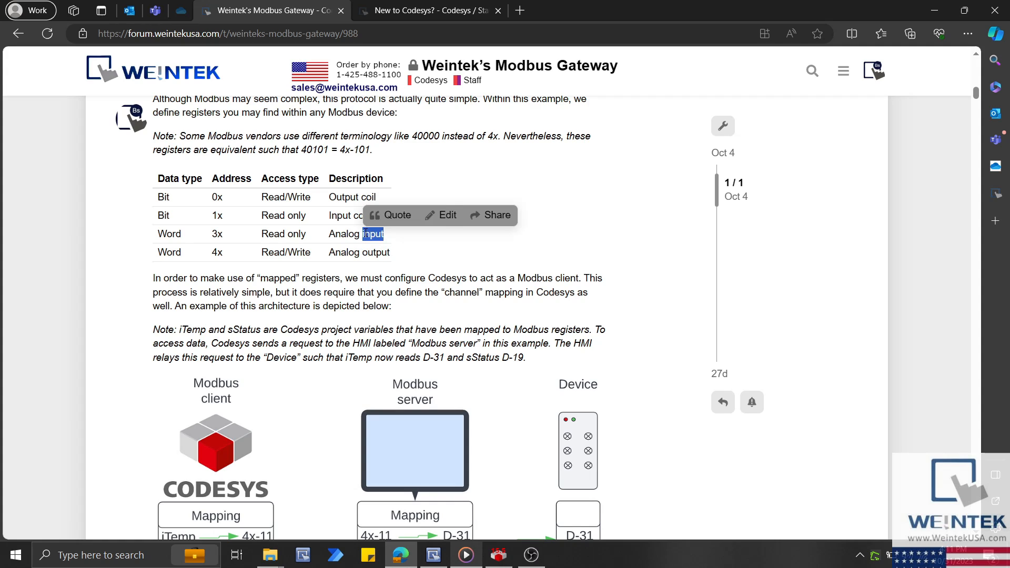
pyautogui.click(402, 243)
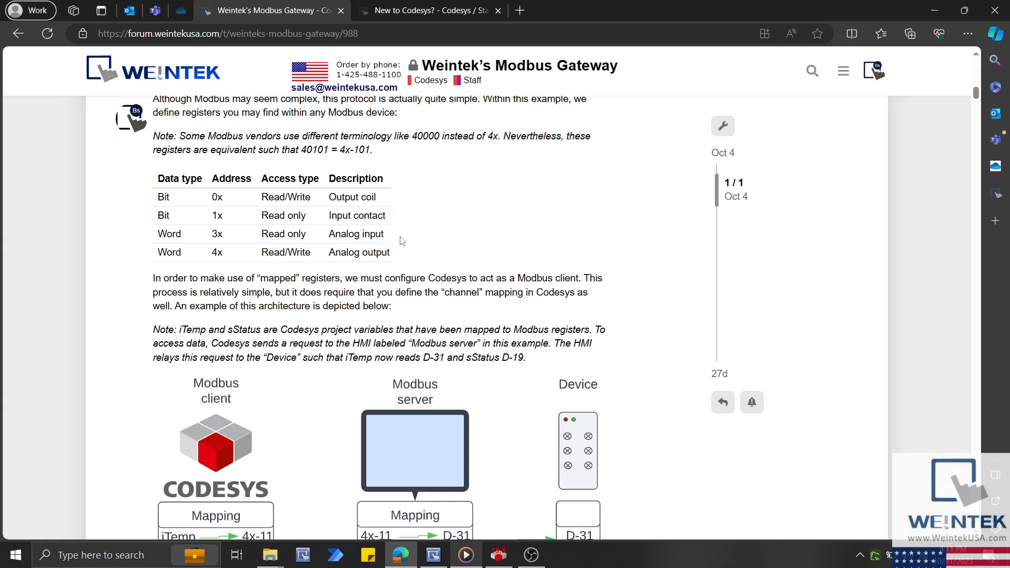
pyautogui.doubleClick(368, 199)
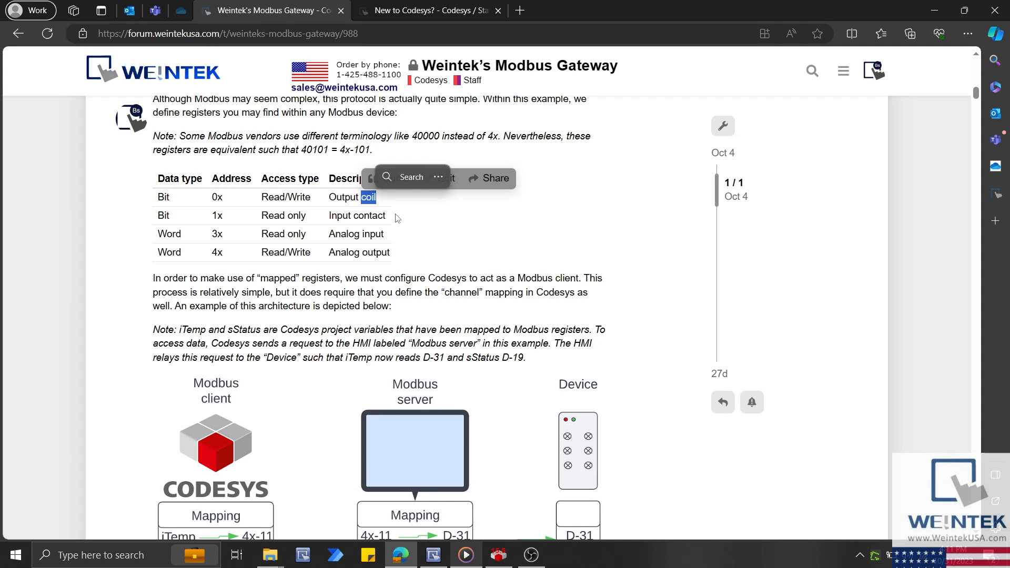
pyautogui.tripleClick(377, 220)
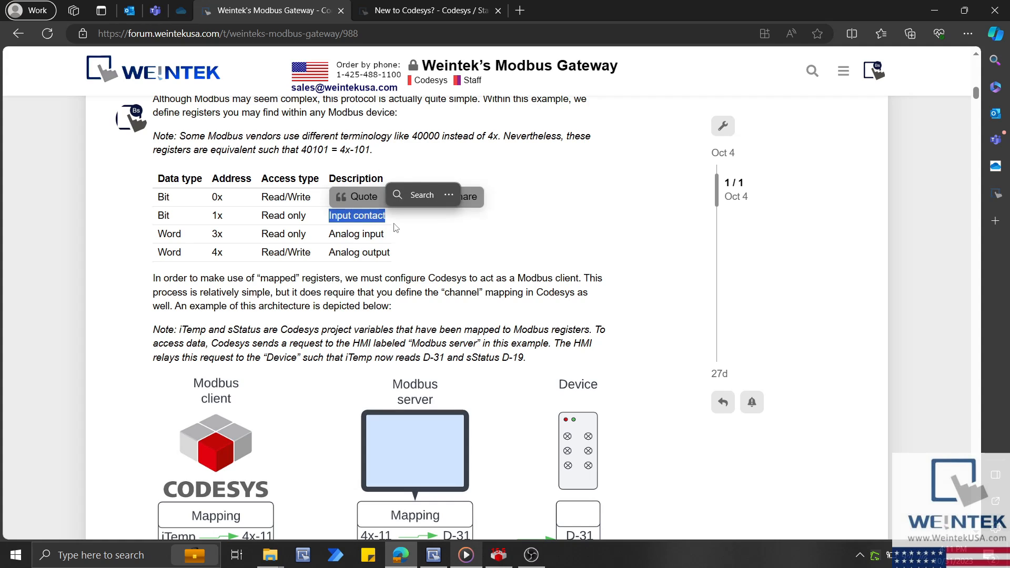
pyautogui.click(396, 228)
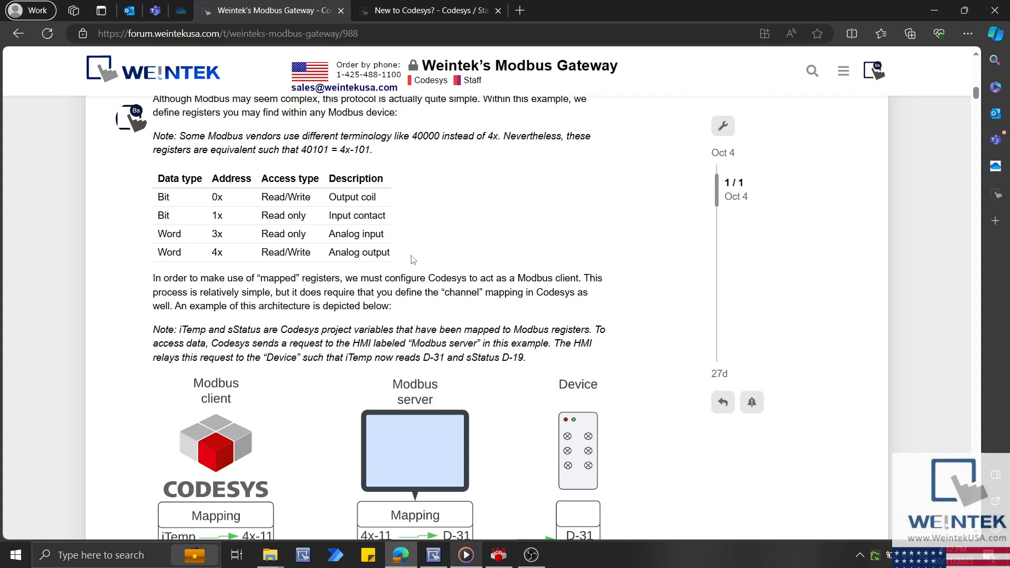
# - Switch to EasyBuilder Pro and create a new landscape project for the cMT2078X model using the 800x480 template
pyautogui.click(433, 555)
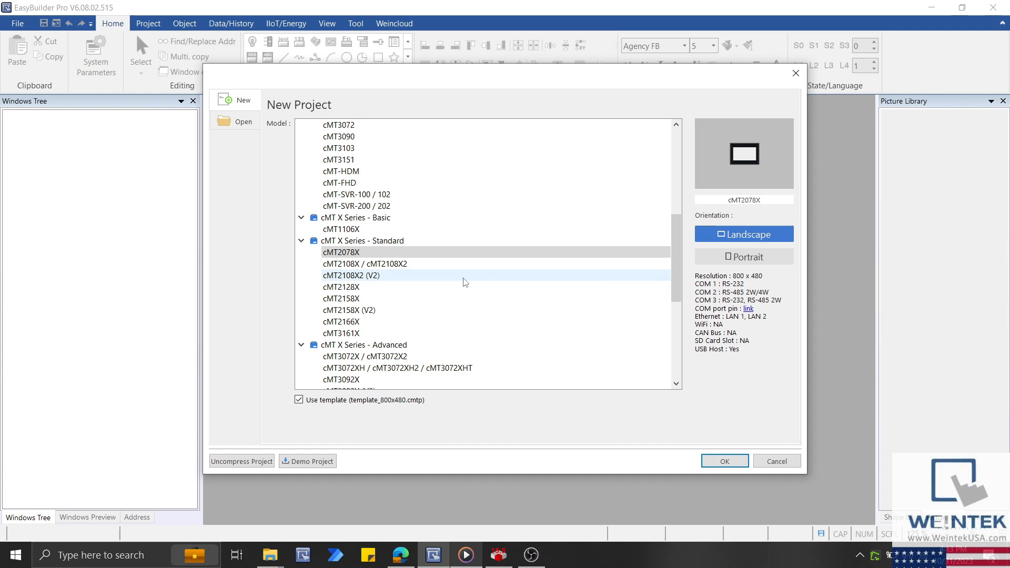
pyautogui.click(382, 255)
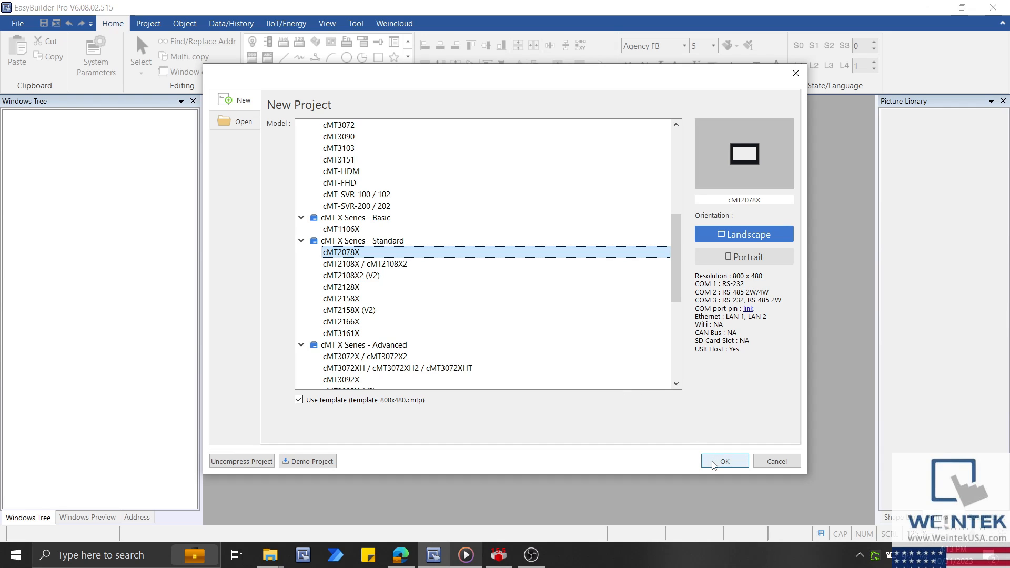
pyautogui.click(714, 465)
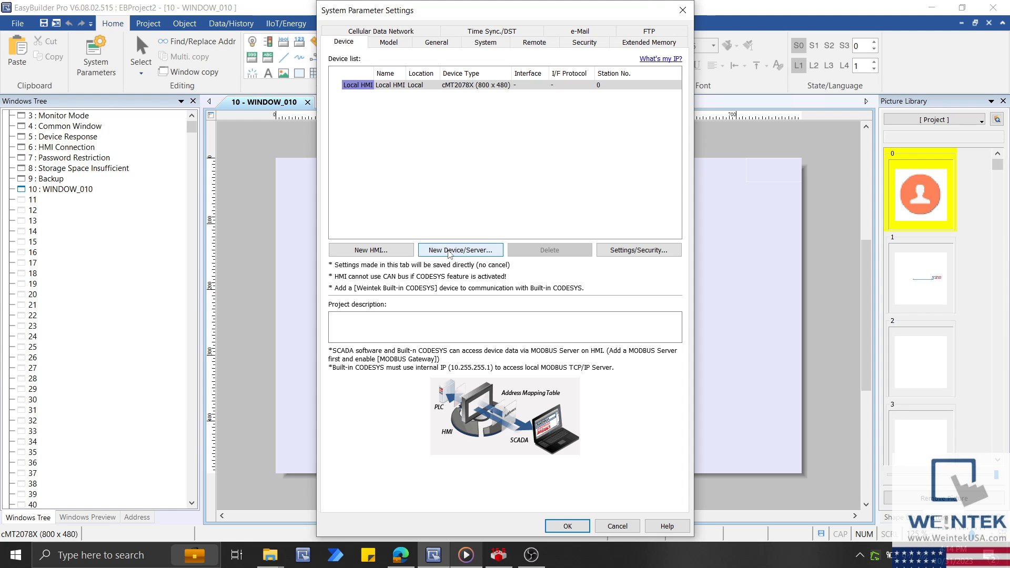
# - Start a new device and set its type to Rockwell EtherNet/IP (CompactLogix) - Free Tag Names
pyautogui.click(450, 251)
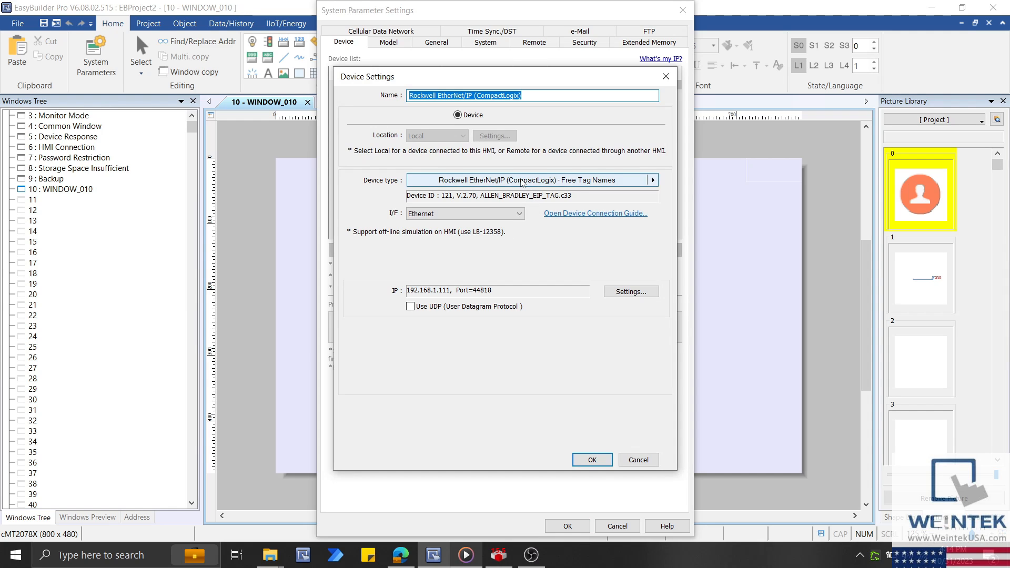
pyautogui.click(523, 180)
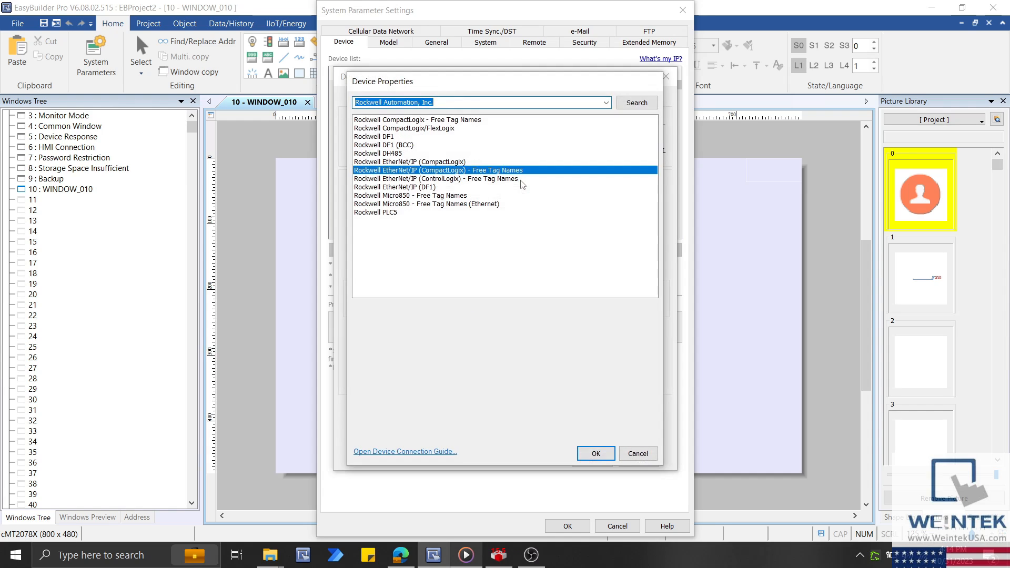
pyautogui.write('Rockwe')
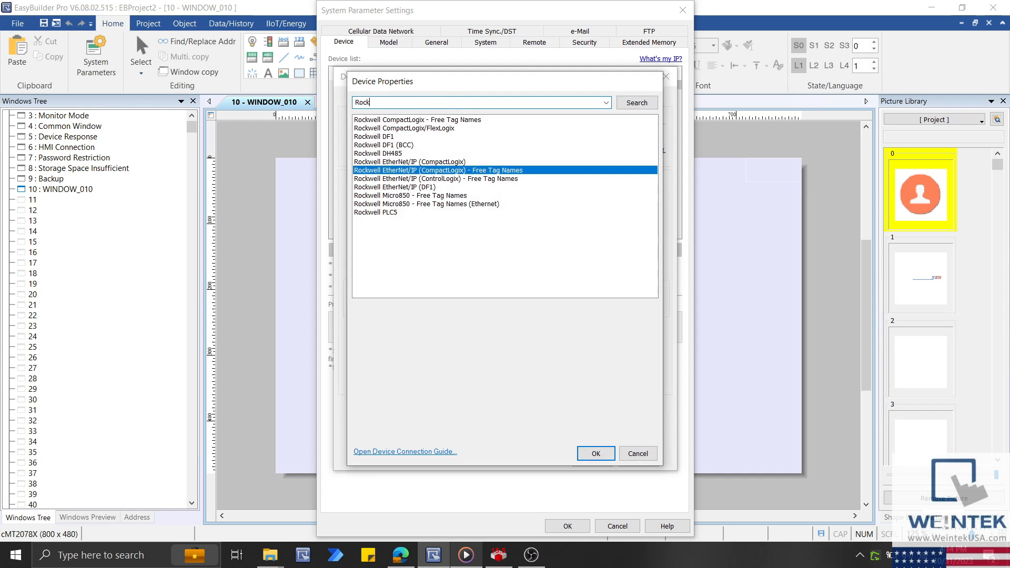
pyautogui.click(518, 173)
pyautogui.click(600, 452)
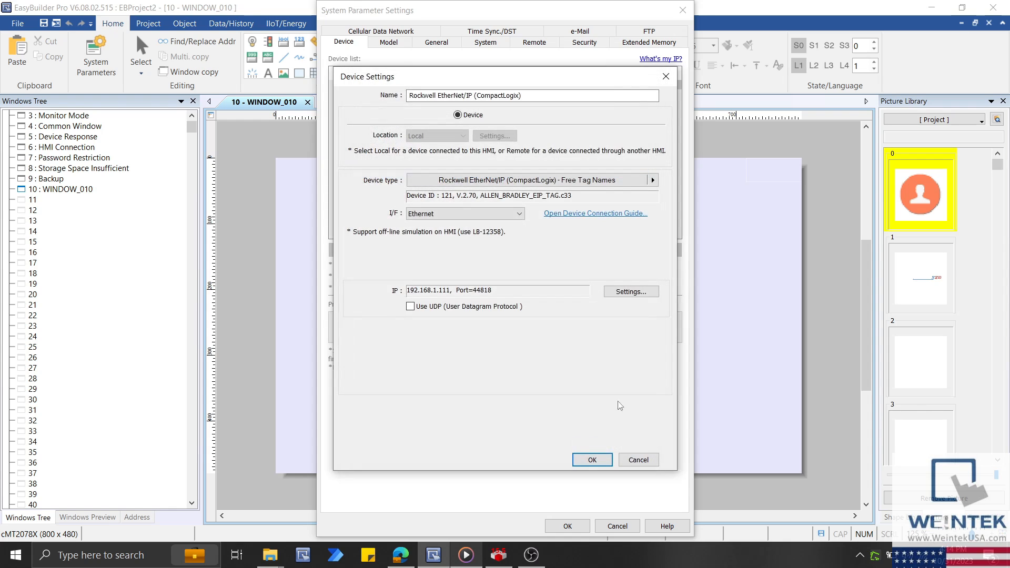
# - Set the CompactLogix device's IP address to 192.168.1.180 and add the device to the project's device list
pyautogui.click(627, 297)
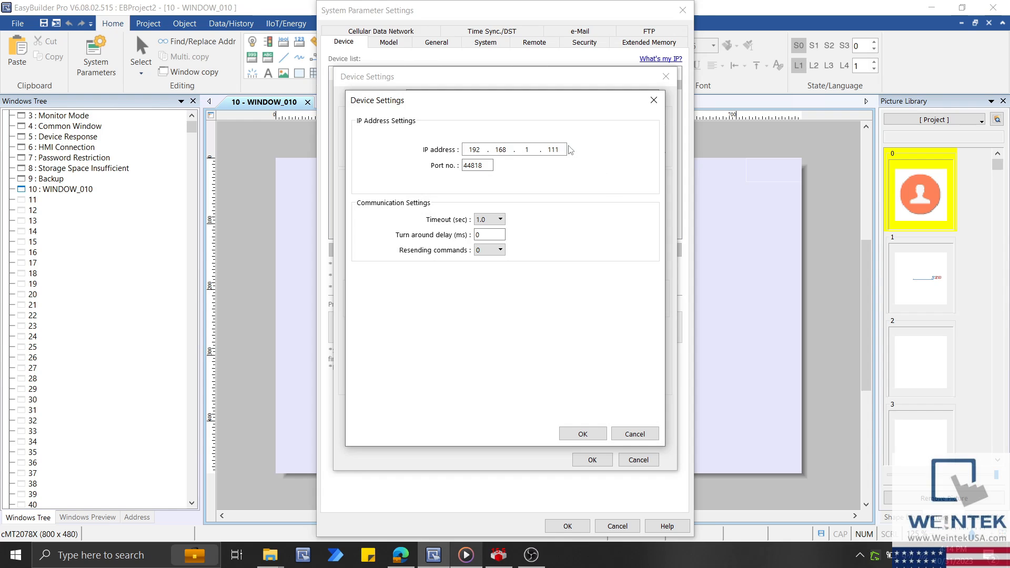
pyautogui.doubleClick(555, 150)
pyautogui.write('180')
pyautogui.click(578, 434)
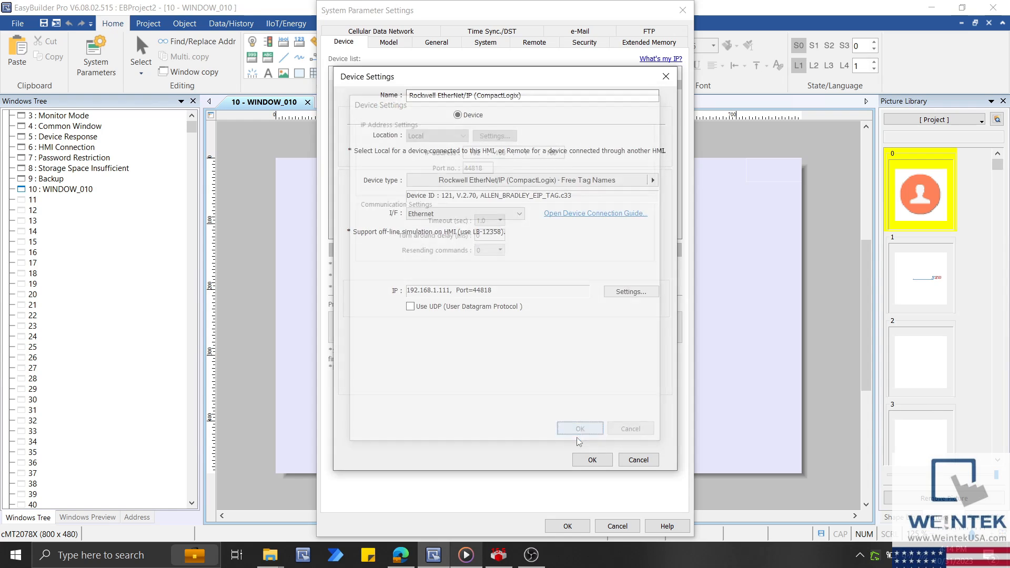
pyautogui.click(592, 460)
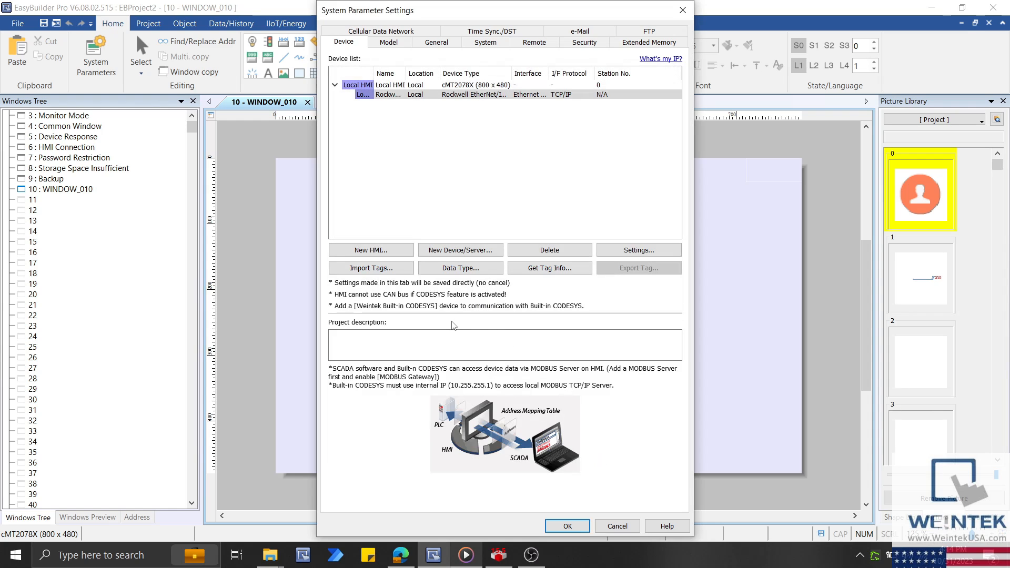
# - Import all tags from Rockwell5069.L5X into the CompactLogix device using the hierarchical L5X importer
pyautogui.click(432, 95)
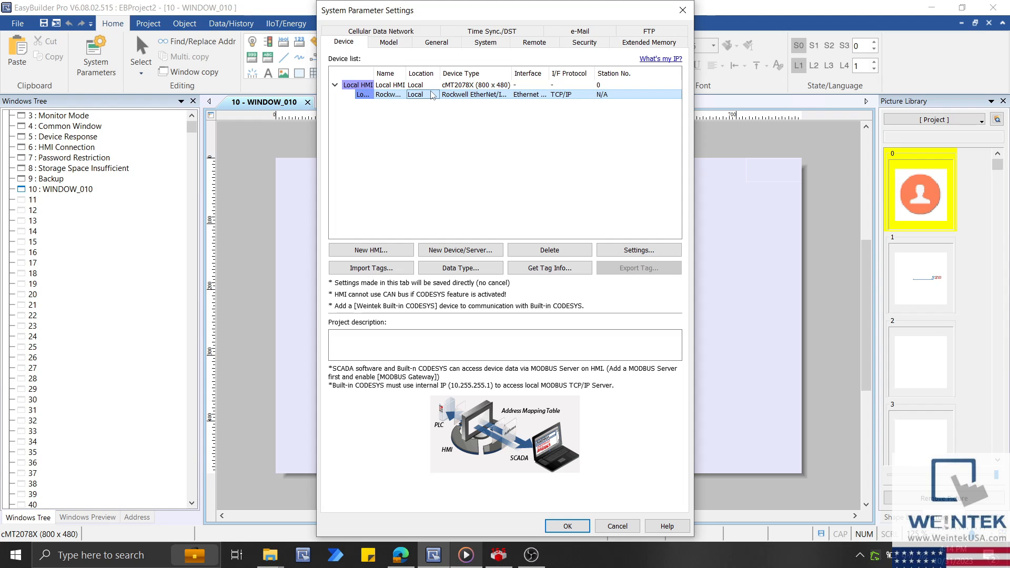
pyautogui.click(397, 268)
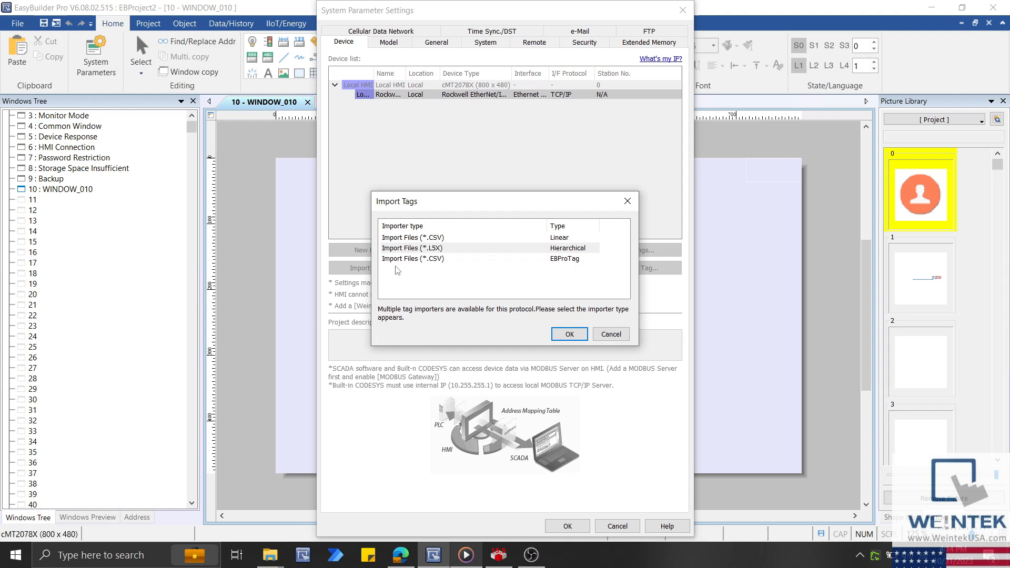
pyautogui.click(496, 249)
pyautogui.click(576, 334)
pyautogui.doubleClick(499, 205)
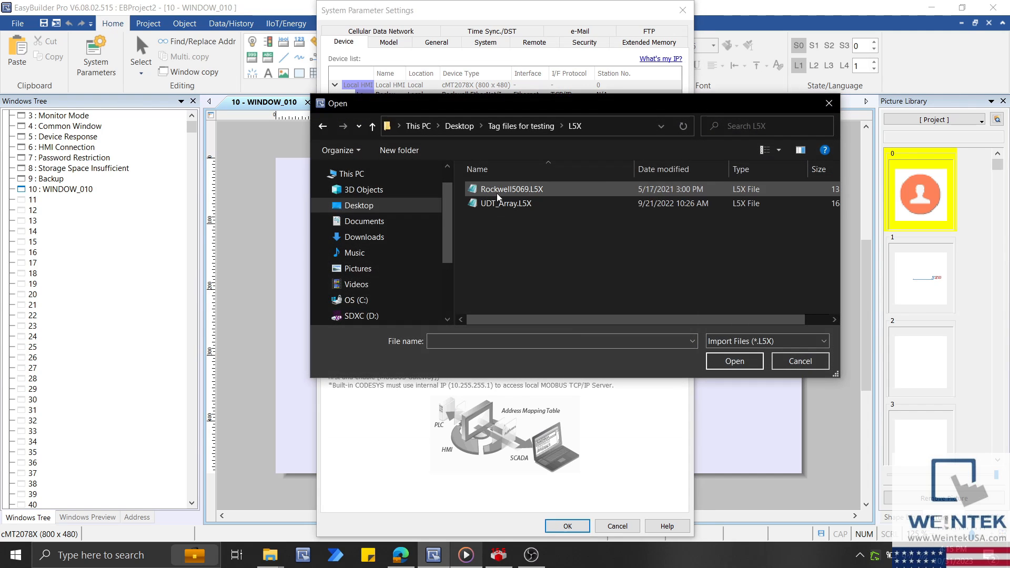
pyautogui.click(498, 192)
pyautogui.click(729, 361)
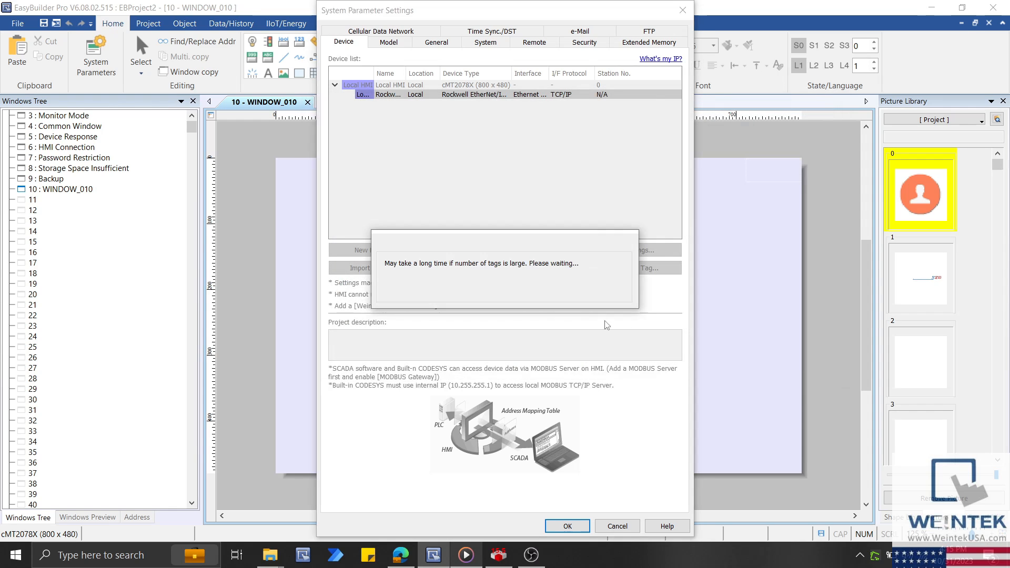
pyautogui.click(408, 378)
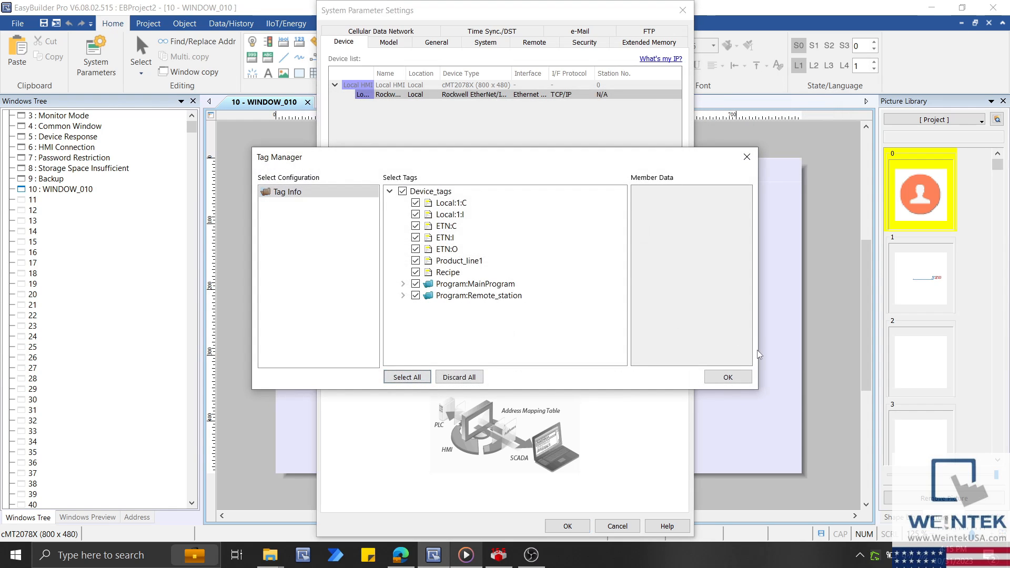
pyautogui.click(735, 376)
pyautogui.click(569, 305)
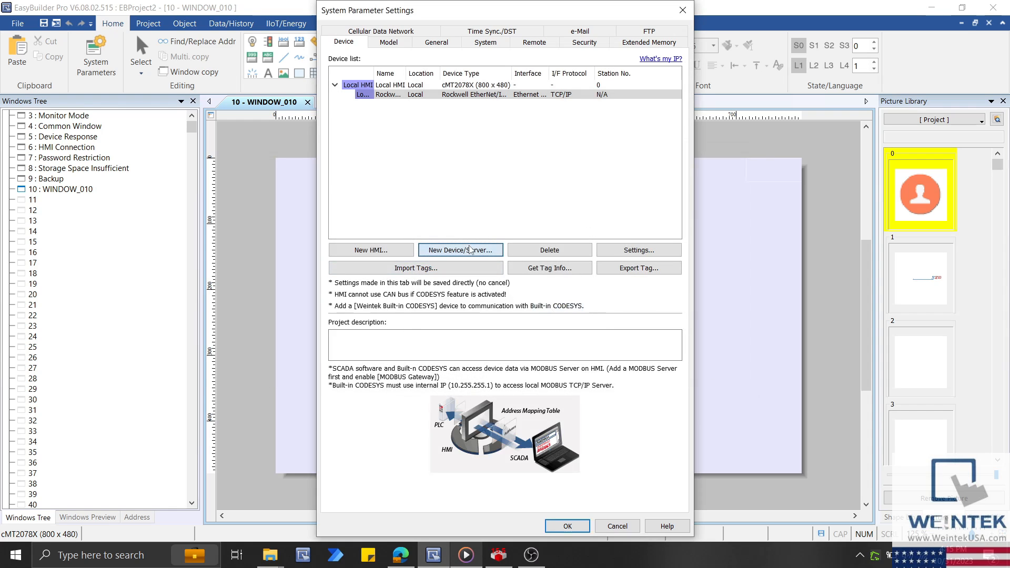
# - Start another new device, search for Modbus RTU and set its type to MODBUS RTU, RTU over TCP
pyautogui.click(471, 250)
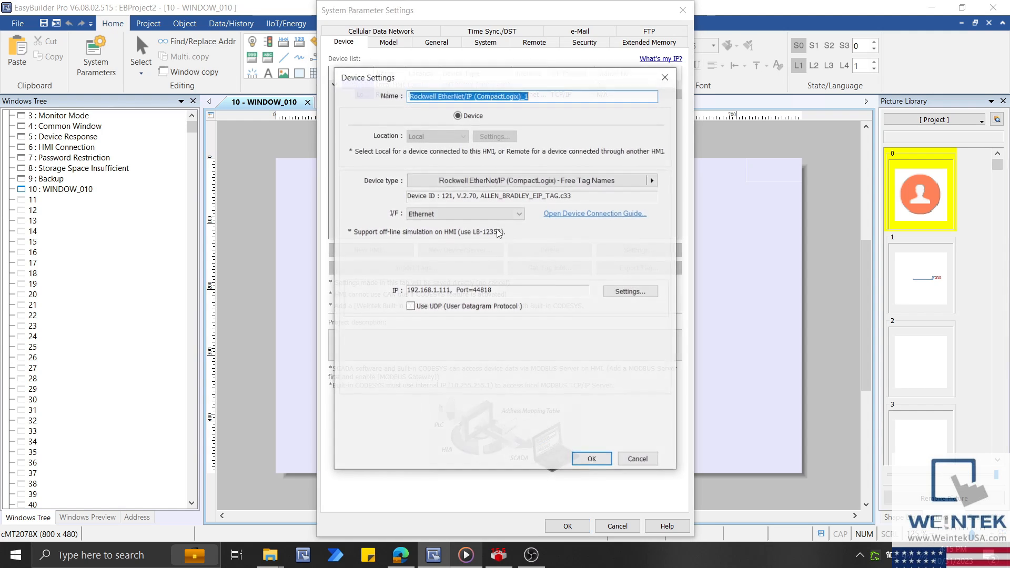
pyautogui.click(519, 180)
pyautogui.write('Modbus')
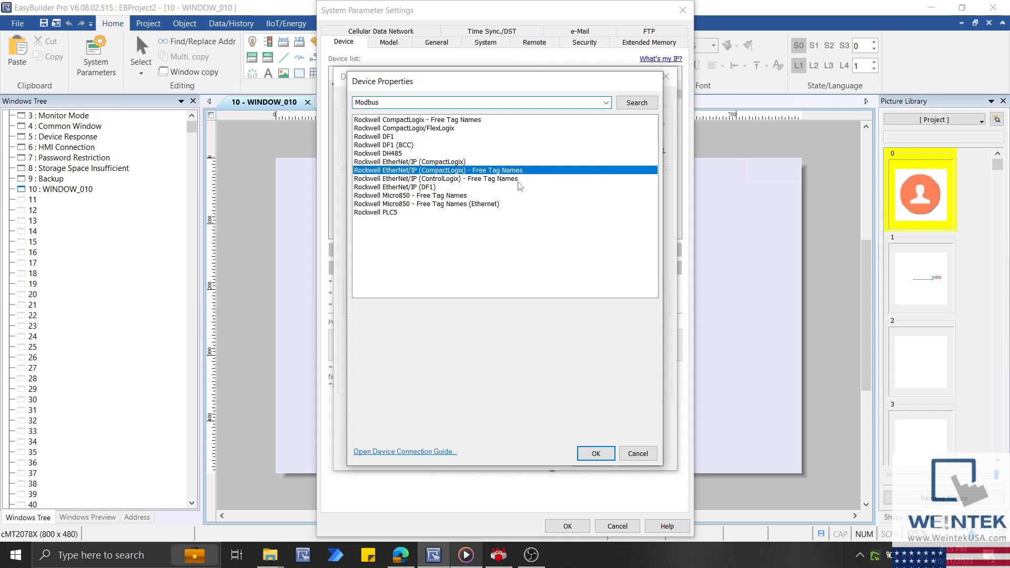
pyautogui.write(' RTU')
pyautogui.press('Return')
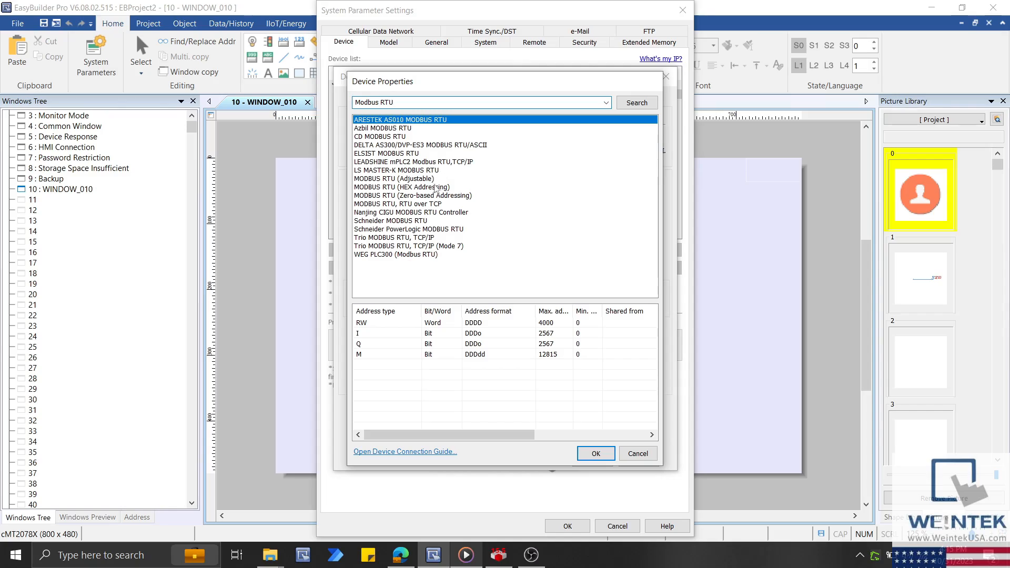
pyautogui.doubleClick(436, 204)
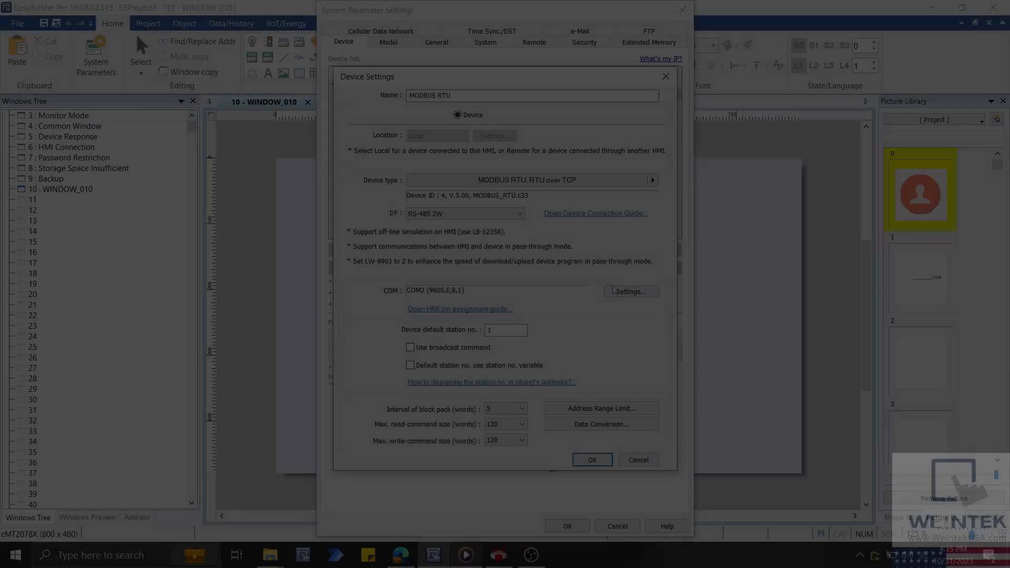
# - Accept COM 2 at 9600 baud, 8 data bits, even parity and 1 stop bit, and add the RS-485 2W MODBUS RTU device
pyautogui.click(615, 297)
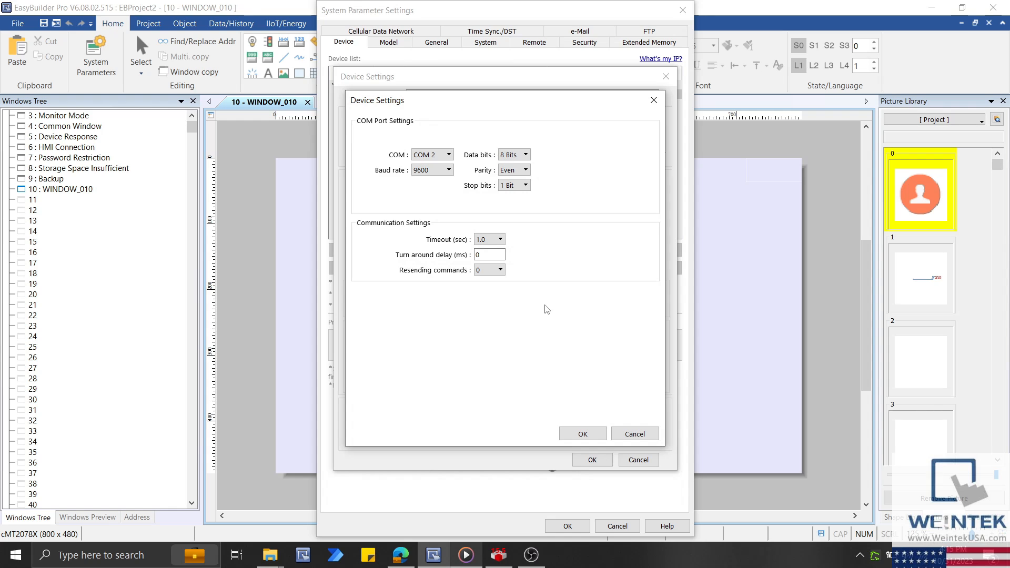
pyautogui.click(593, 432)
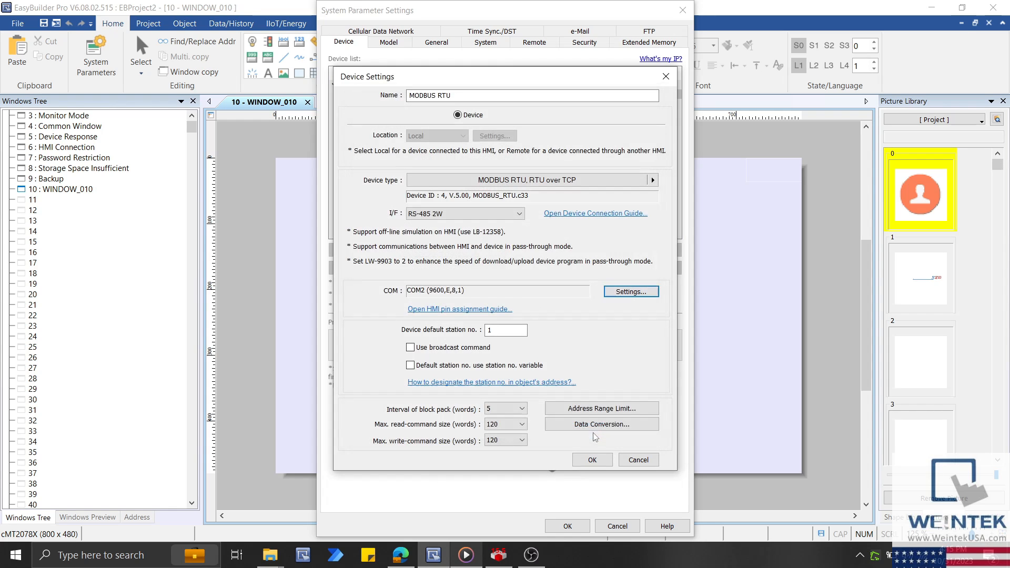
pyautogui.click(605, 460)
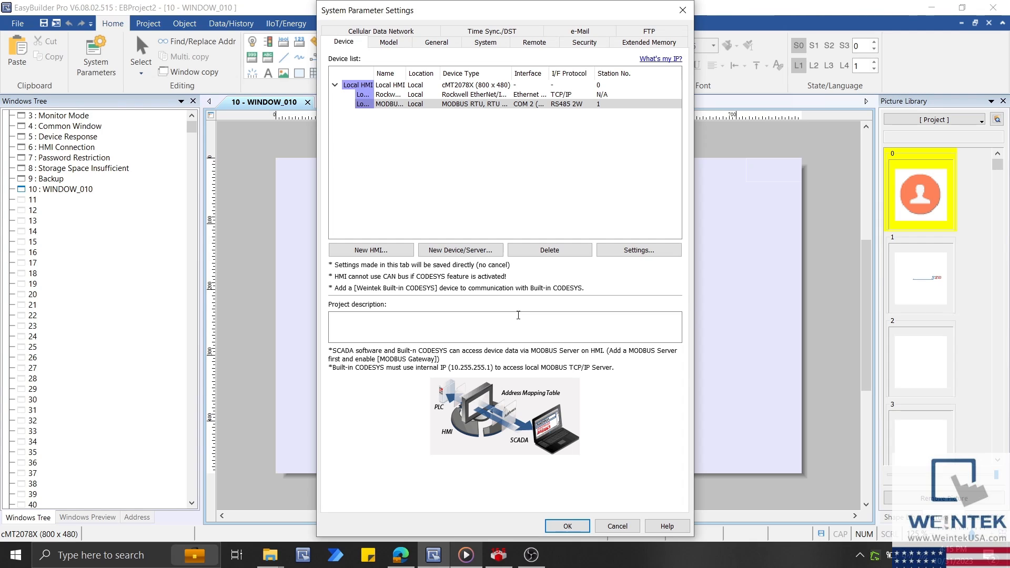
# - Start a new MODBUS Server device over Ethernet and enable its MODBUS TCP/IP Gateway, accepting replacement of the default register mappings
pyautogui.click(464, 251)
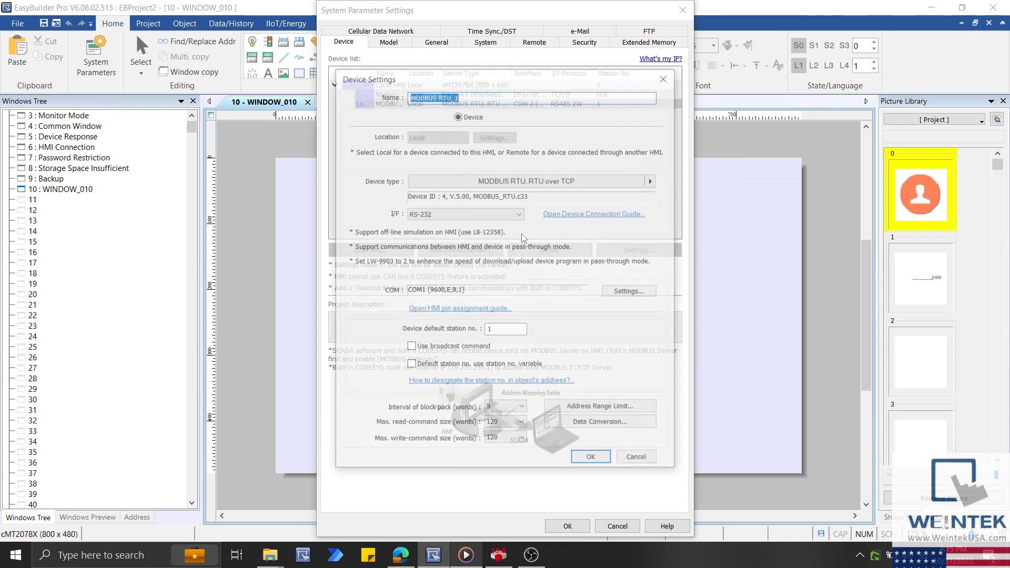
pyautogui.click(438, 180)
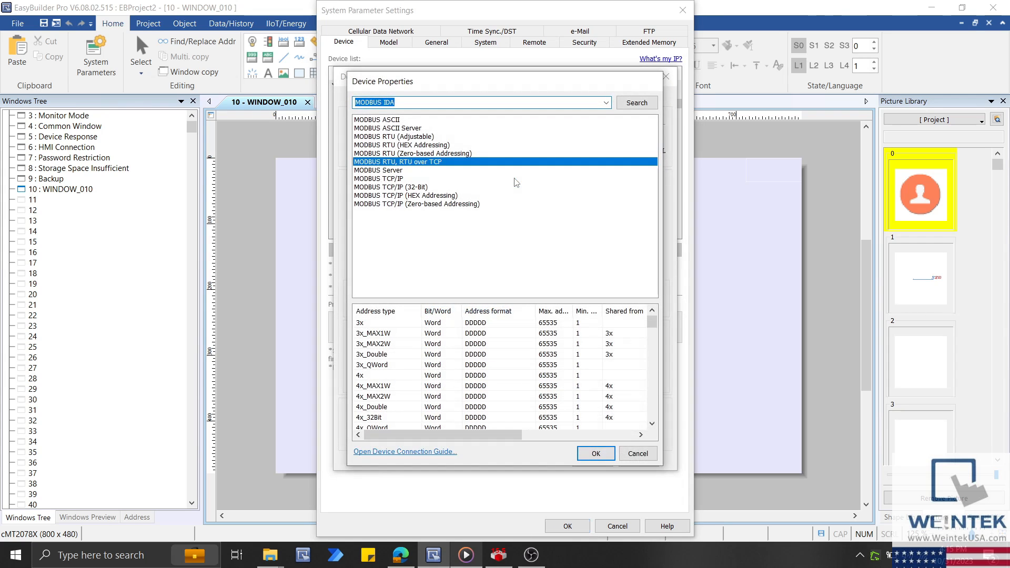
pyautogui.doubleClick(400, 170)
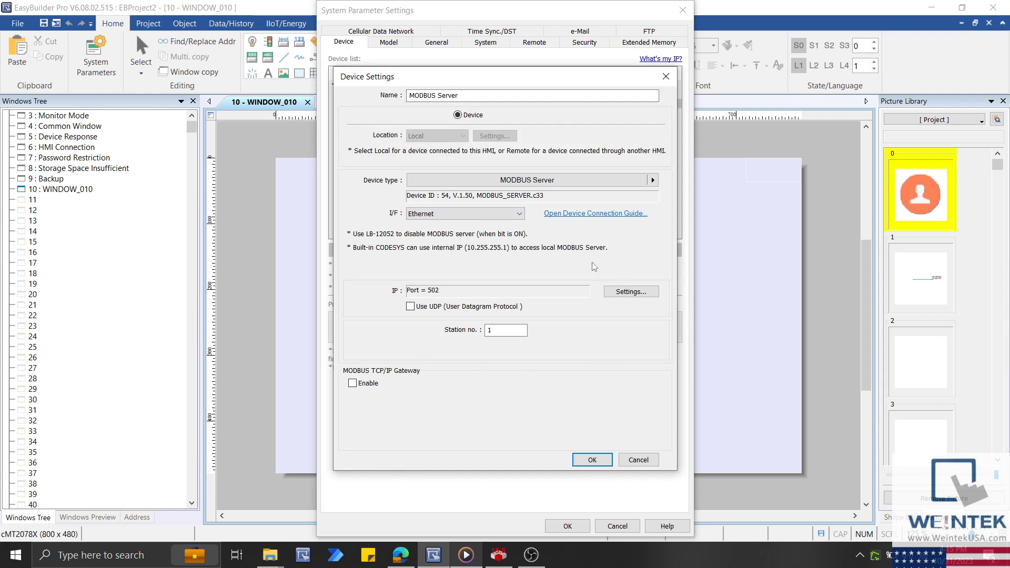
pyautogui.click(352, 383)
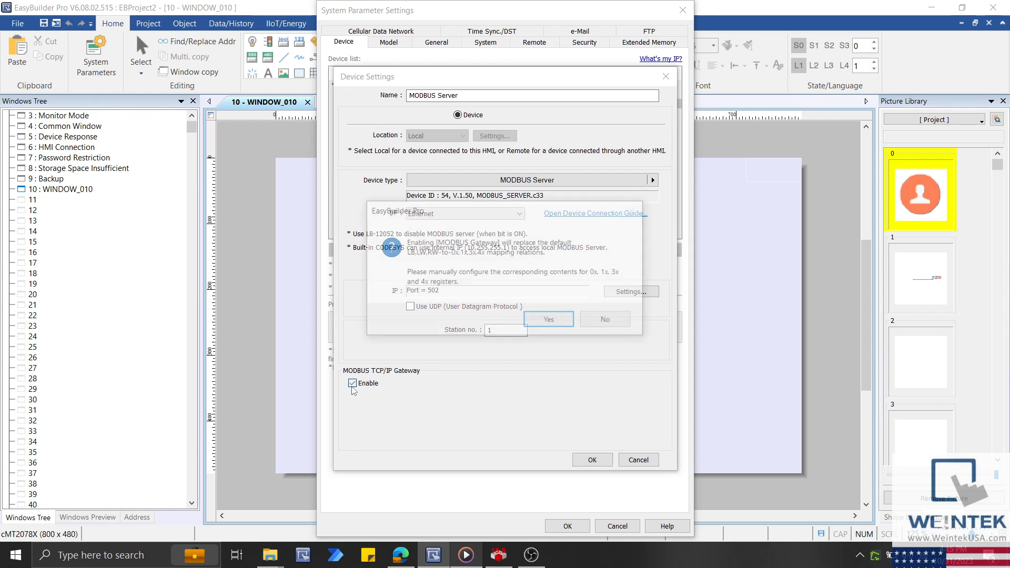
pyautogui.click(529, 321)
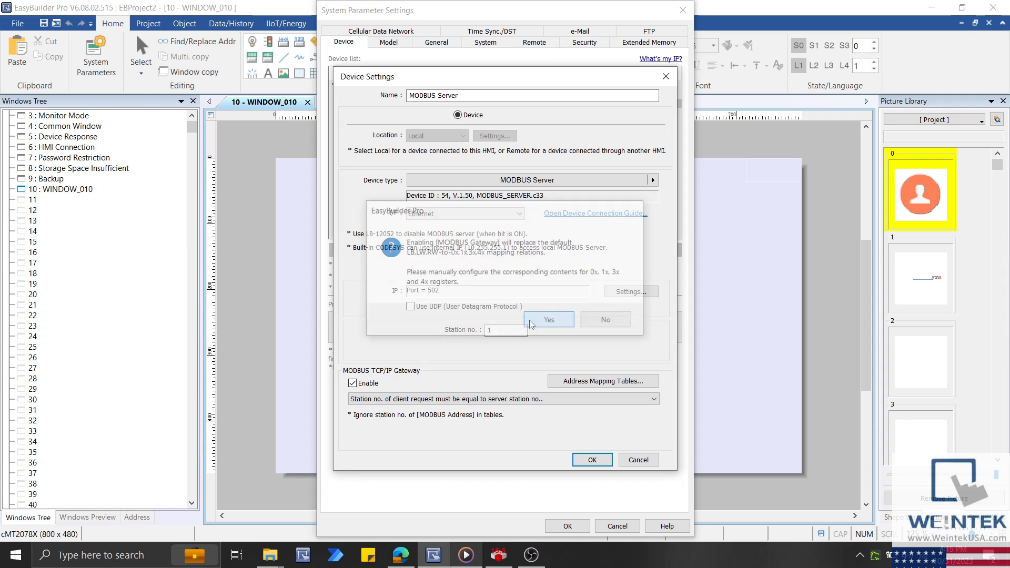
# - Delete all six default entries from the gateway's address mapping table
pyautogui.click(578, 386)
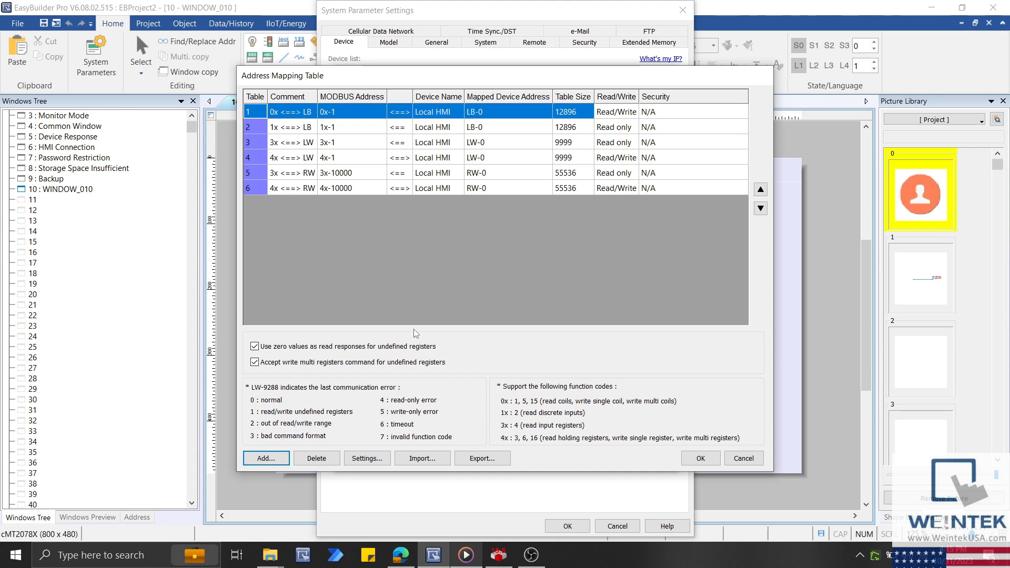
pyautogui.click(338, 460)
pyautogui.click(339, 459)
pyautogui.click(338, 460)
pyautogui.click(340, 459)
pyautogui.click(339, 459)
pyautogui.click(340, 458)
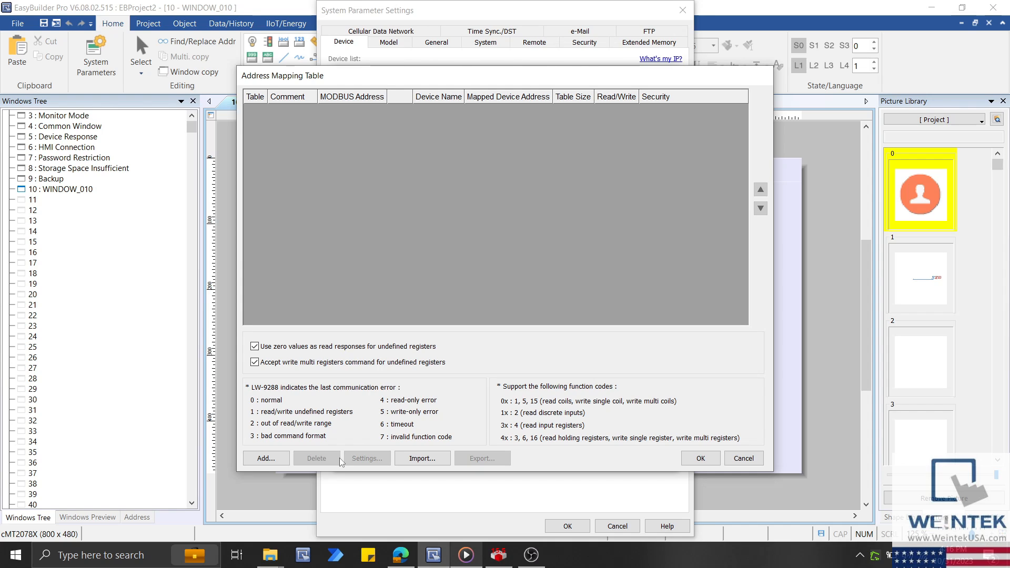
# - Start a read/write word mapping at Modbus address 4x-1, map it to the CompactLogix tag rTemp and enter rTemp as its comment
pyautogui.click(280, 462)
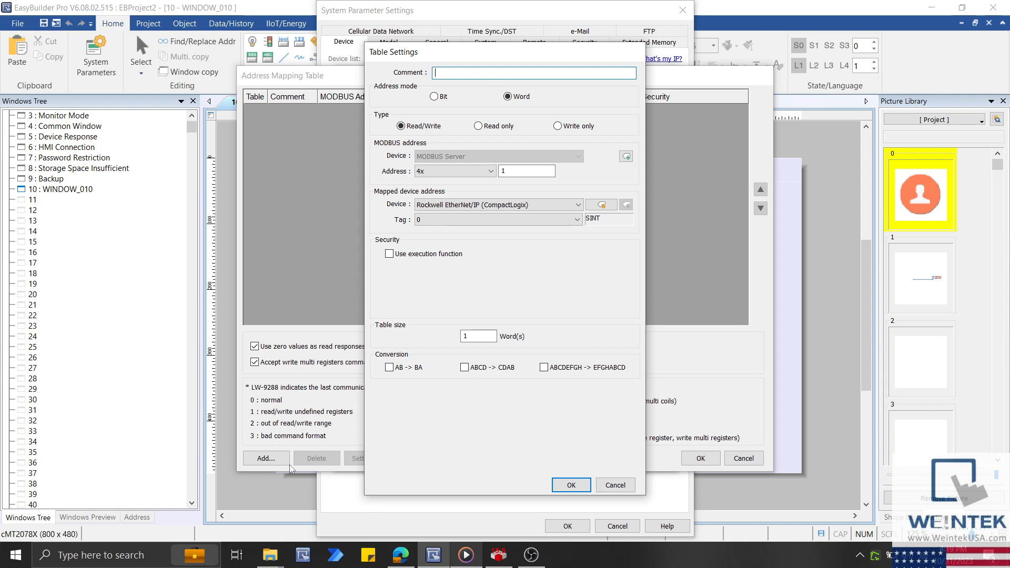
pyautogui.click(502, 225)
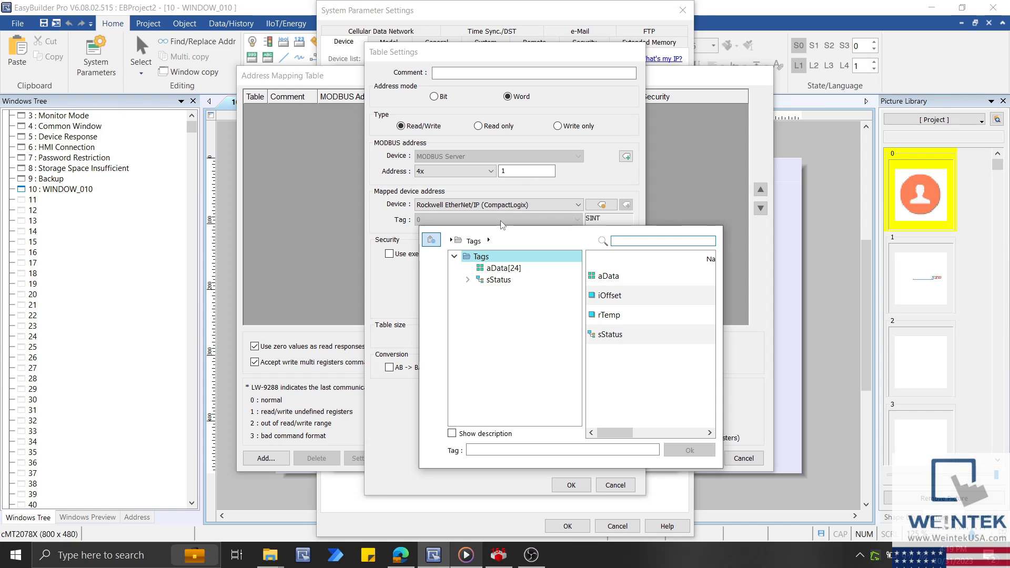
pyautogui.click(500, 220)
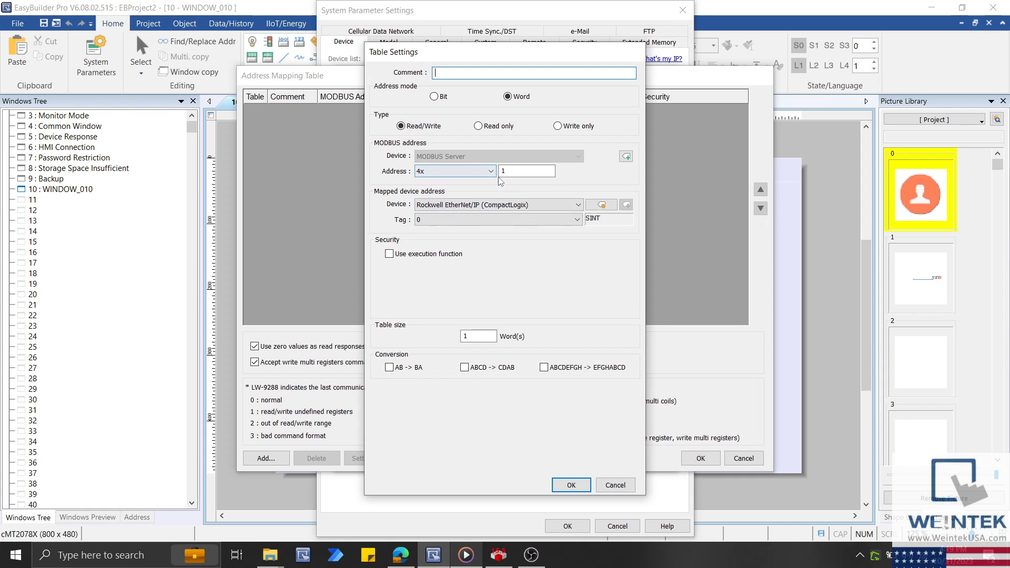
pyautogui.click(489, 221)
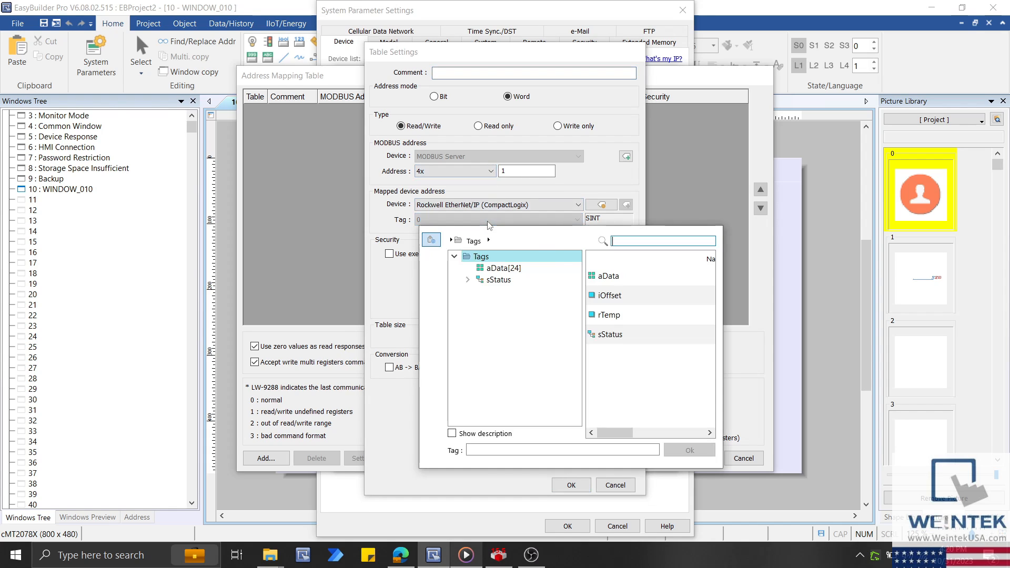
pyautogui.doubleClick(613, 315)
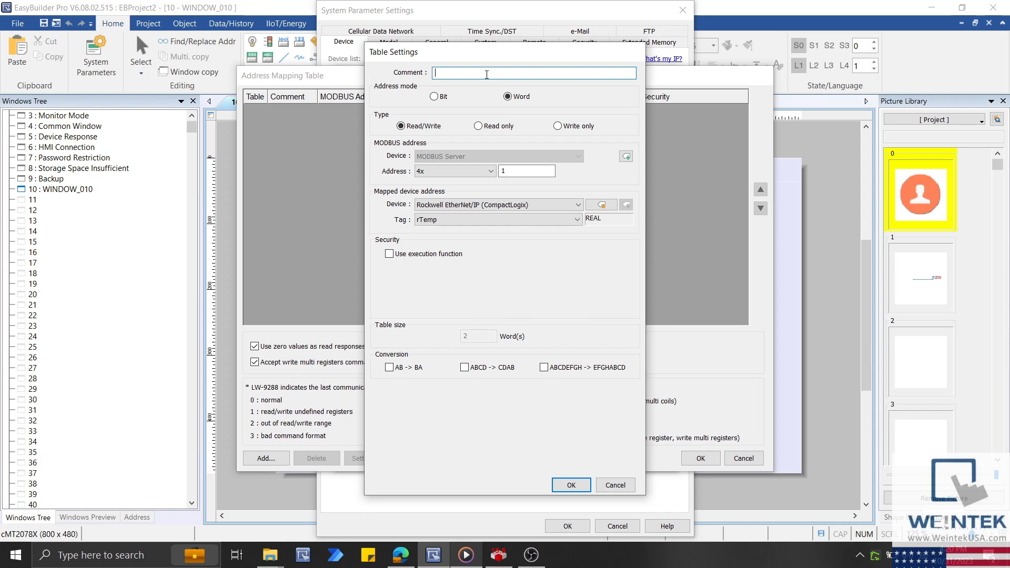
pyautogui.write('rTemp')
# - Try the array element aData[0] as the mapped CompactLogix tag
pyautogui.click(524, 220)
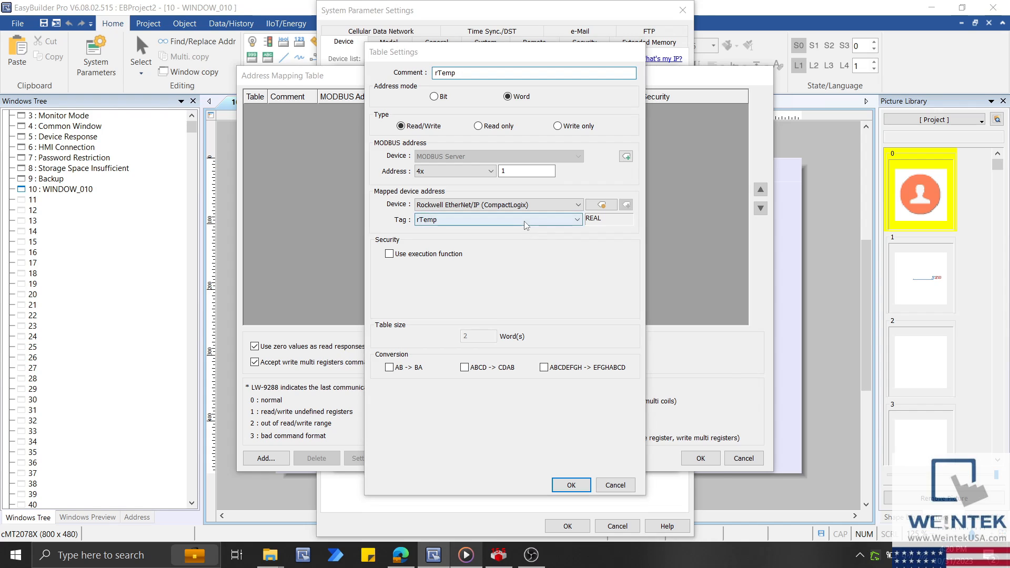
pyautogui.doubleClick(605, 275)
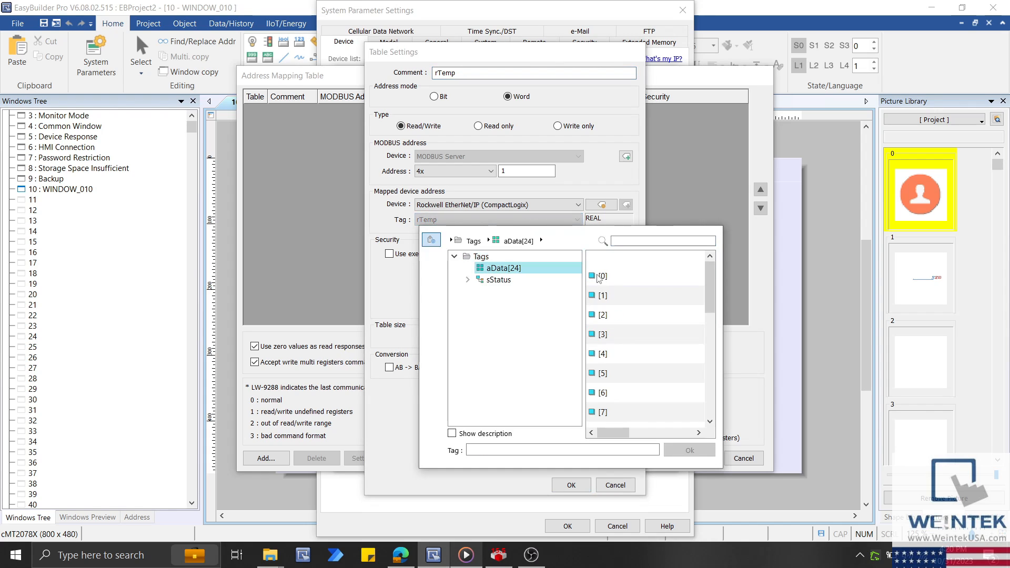
pyautogui.doubleClick(602, 275)
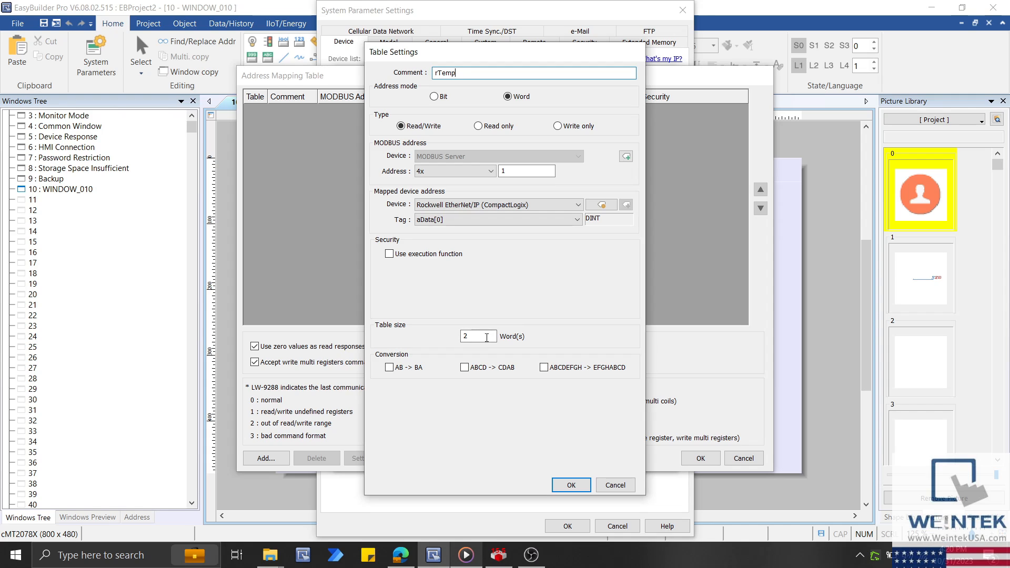
# - Select rTemp from the CompactLogix root tags as the mapped tag and add the entry to the address mapping table
pyautogui.click(551, 223)
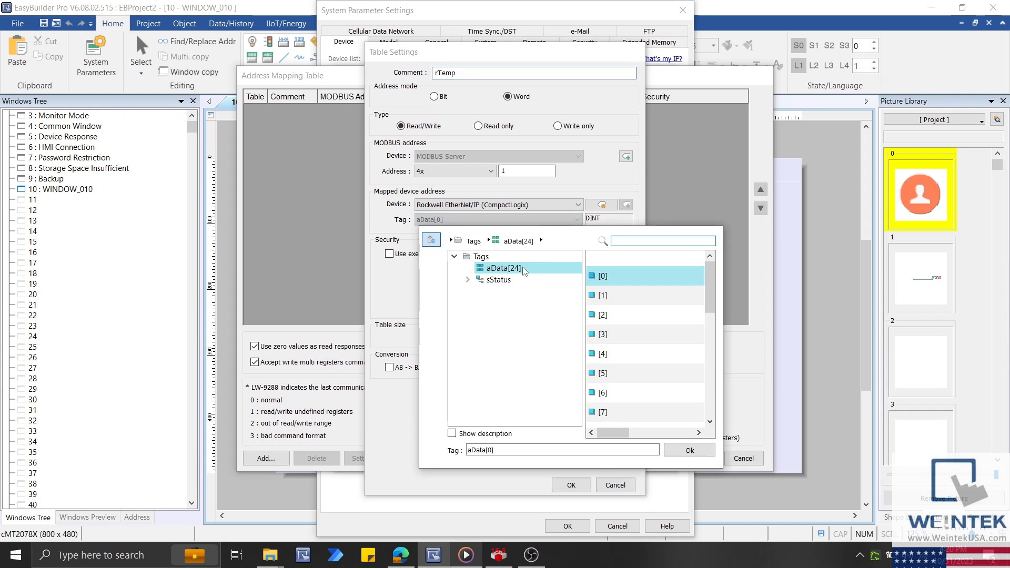
pyautogui.click(492, 268)
pyautogui.click(480, 256)
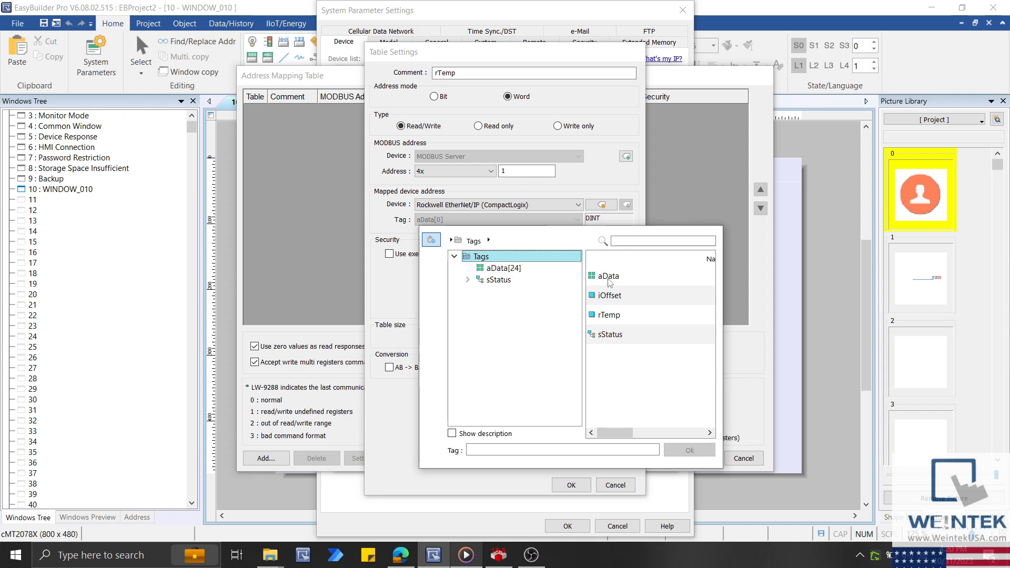
pyautogui.doubleClick(609, 315)
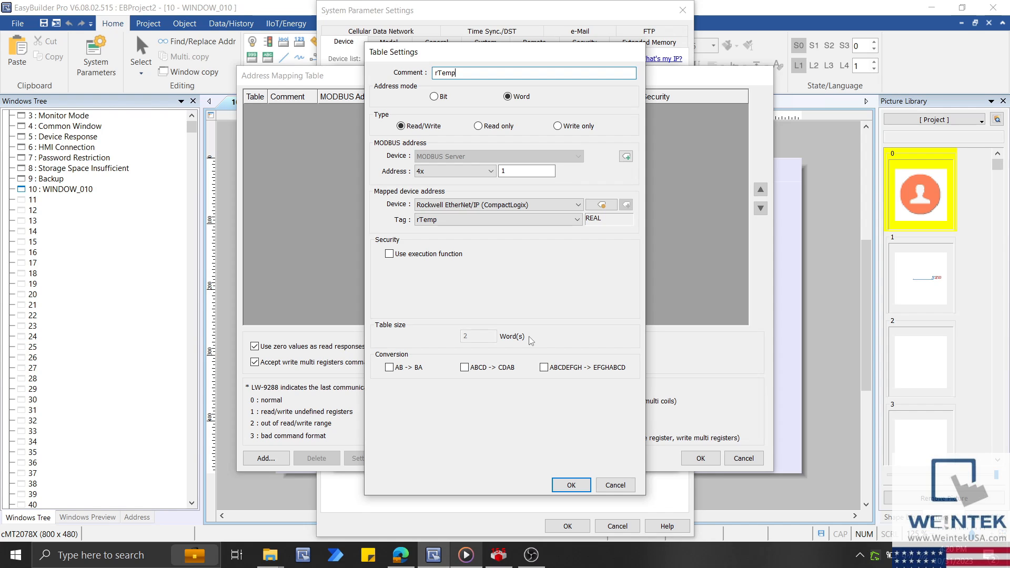
pyautogui.click(569, 485)
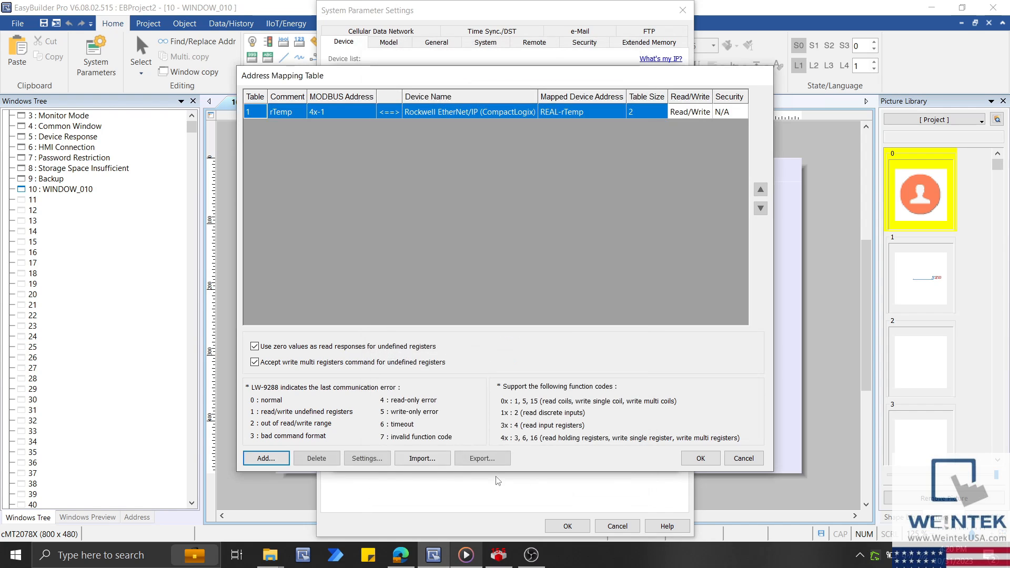
# - Try to add a word mapping from Modbus address 4x-1 to Local HMI LW-0, and check the rTemp entry's settings
pyautogui.click(274, 458)
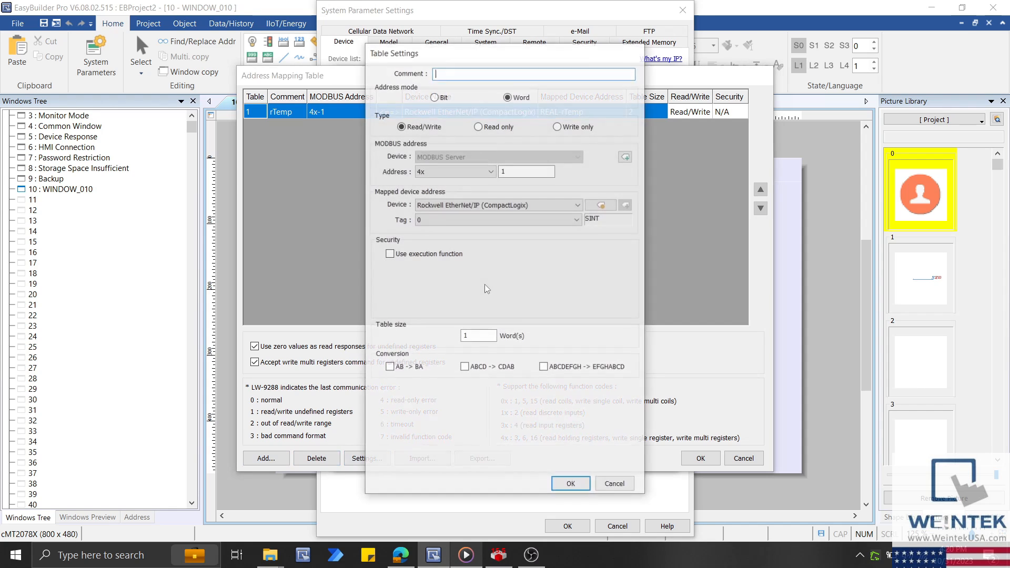
pyautogui.scroll(1, 481, 205)
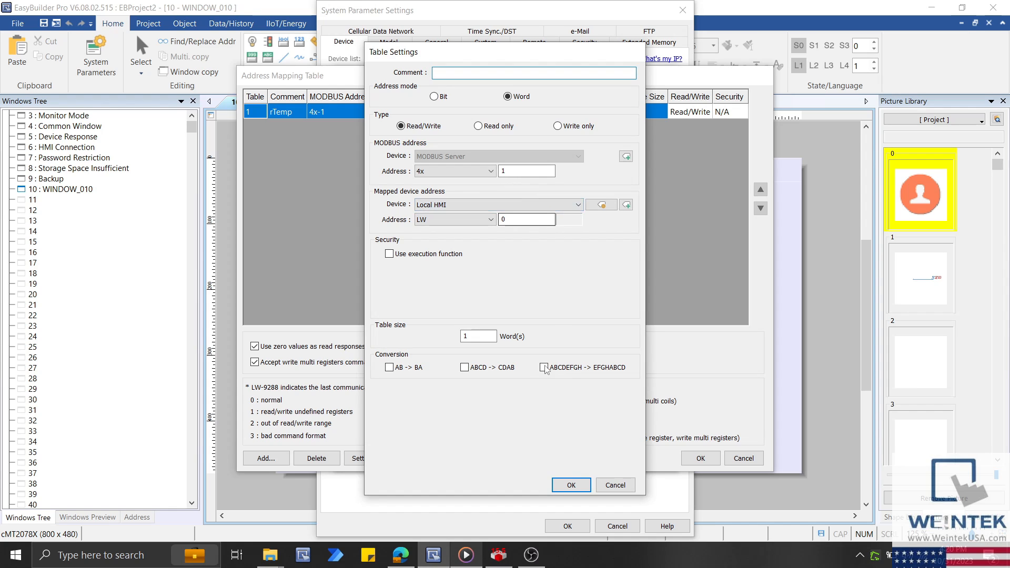
pyautogui.click(571, 485)
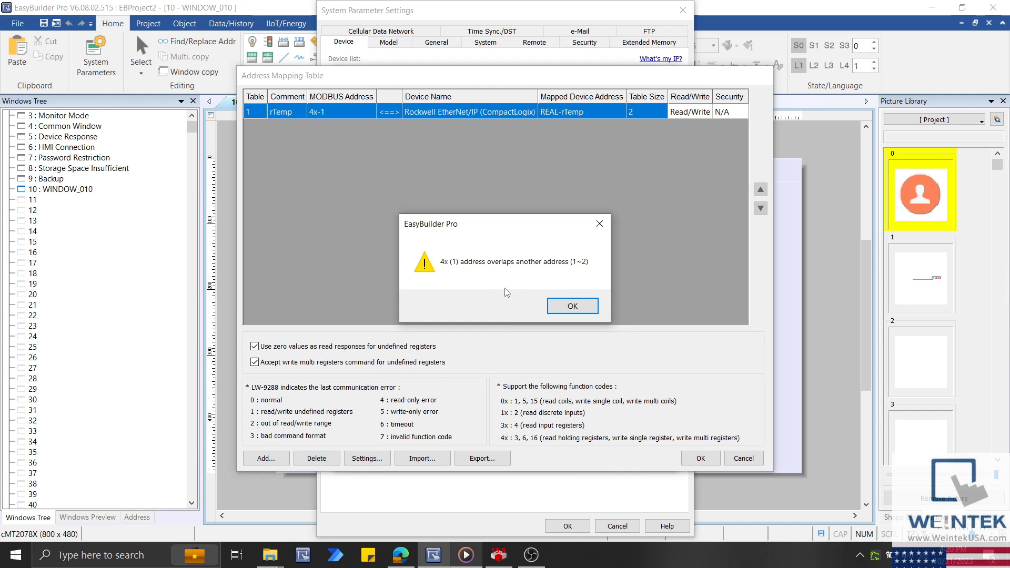
pyautogui.click(572, 306)
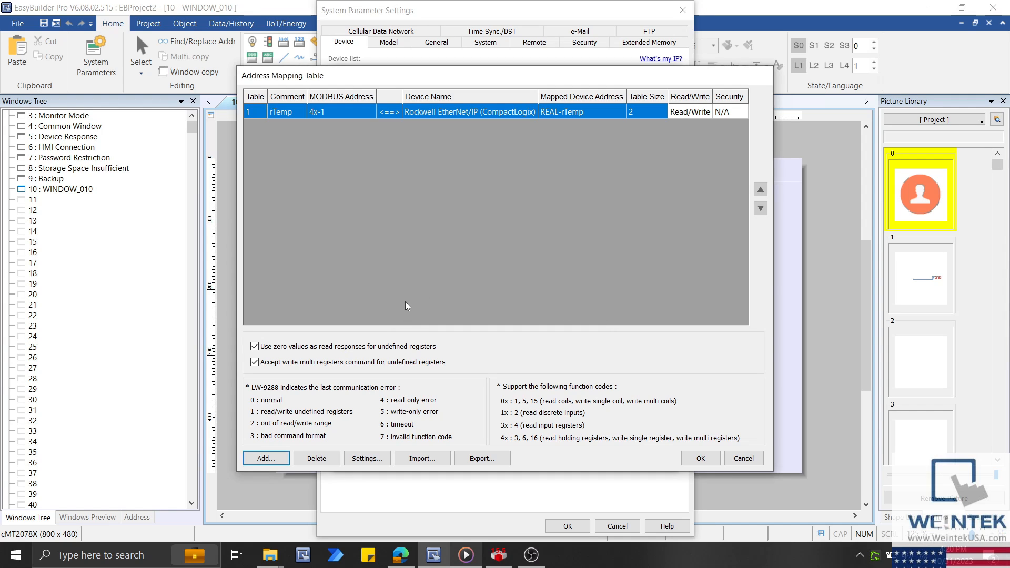
pyautogui.click(367, 458)
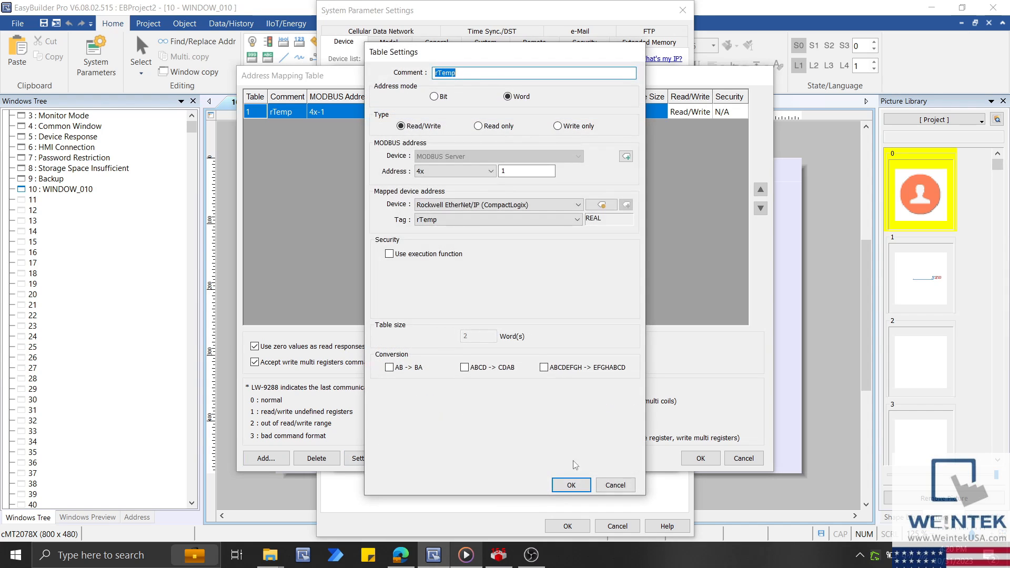
pyautogui.click(570, 484)
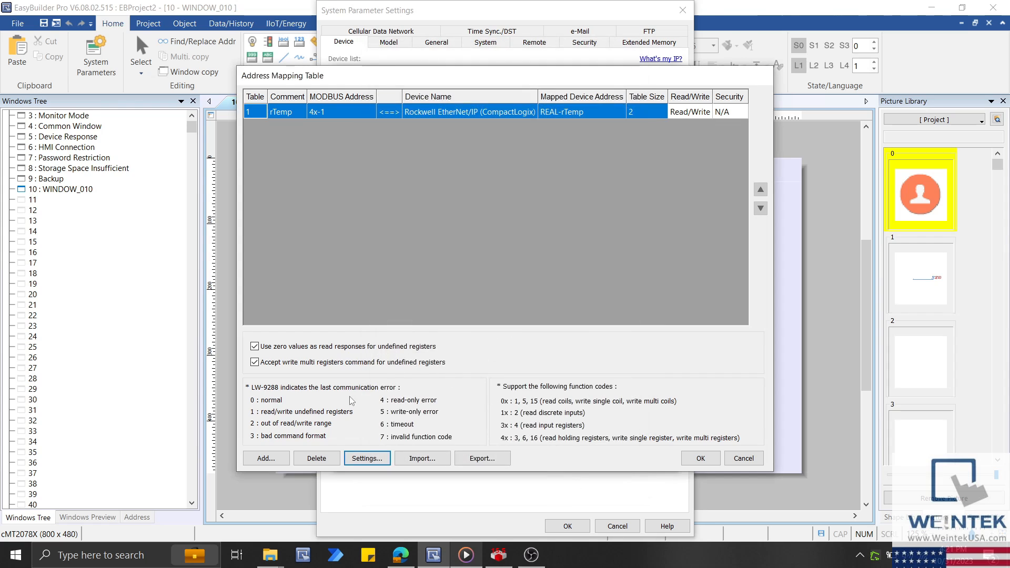
# - Start a new word mapping at Modbus address 4x-3 and map it to the CompactLogix array element aData[0]
pyautogui.click(272, 461)
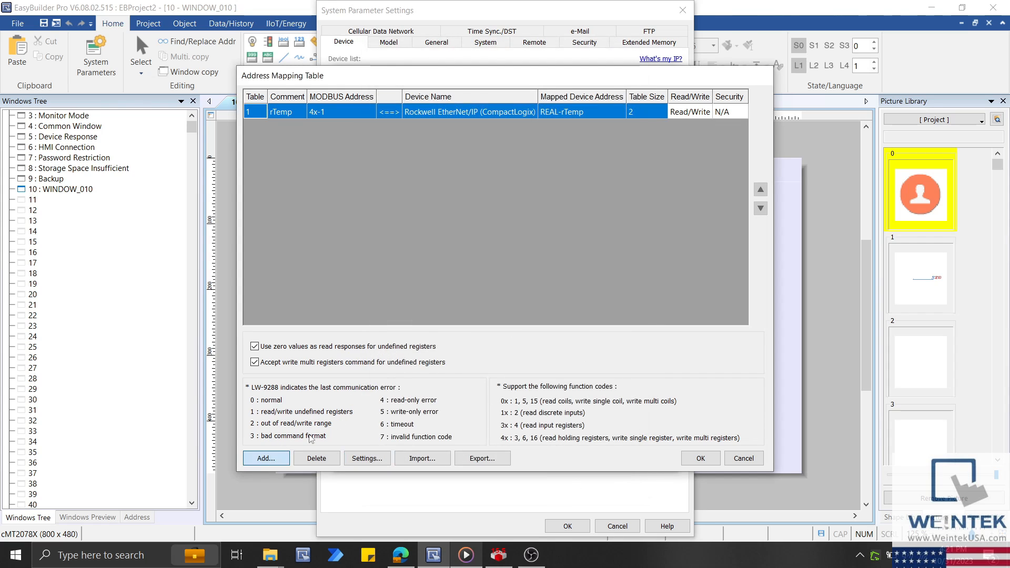
pyautogui.doubleClick(521, 171)
pyautogui.write('3')
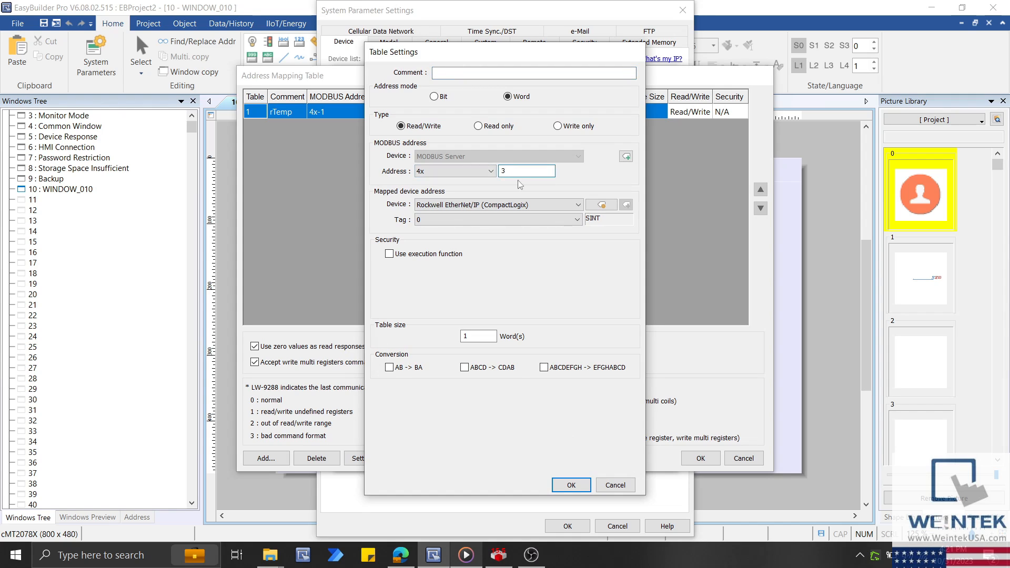
pyautogui.click(530, 219)
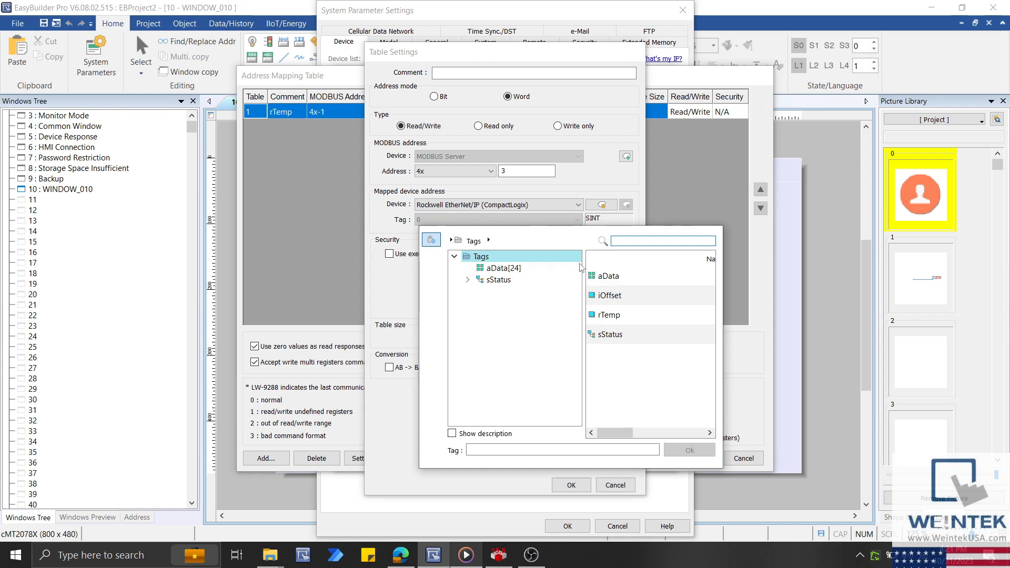
pyautogui.doubleClick(592, 276)
pyautogui.click(591, 277)
pyautogui.doubleClick(591, 277)
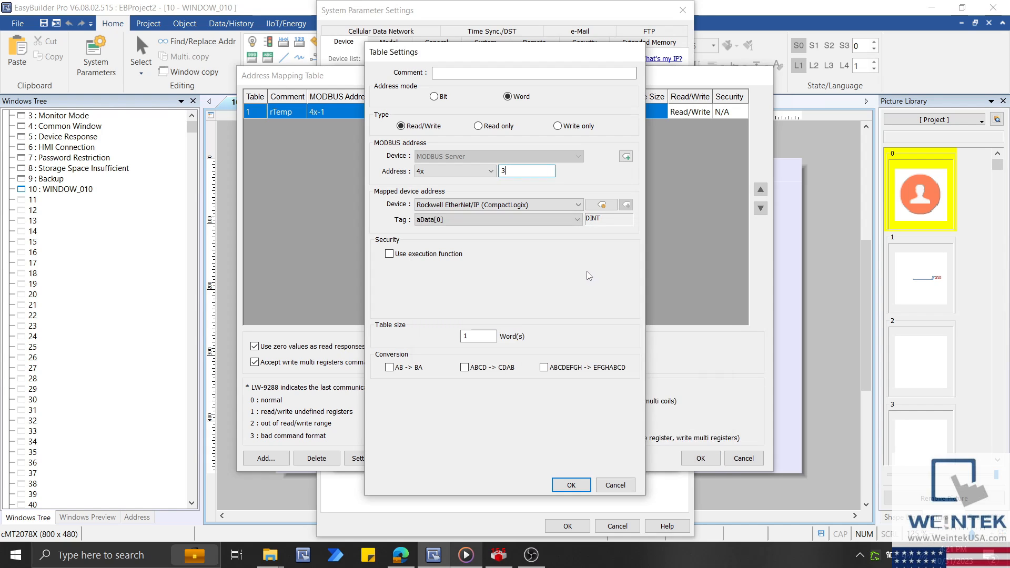
pyautogui.click(523, 171)
pyautogui.doubleClick(524, 171)
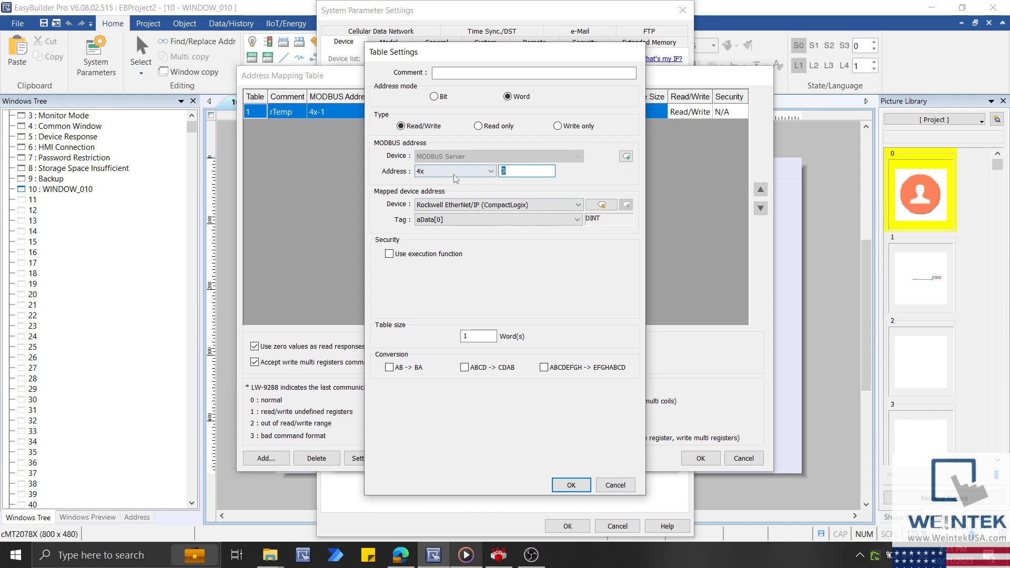
pyautogui.write('10')
pyautogui.press('BackSpace')
pyautogui.press('BackSpace')
pyautogui.write('3')
# - Enter aData as the mapping's comment, set its table size to 10 words, keep tag aData[0] and add the entry
pyautogui.click(492, 73)
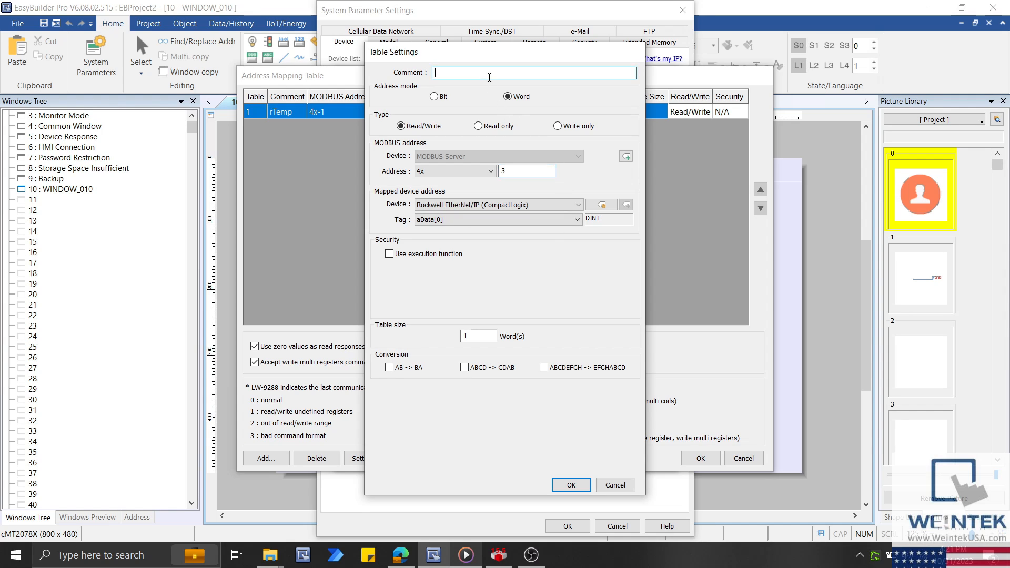
pyautogui.write('aData')
pyautogui.click(482, 335)
pyautogui.write('0')
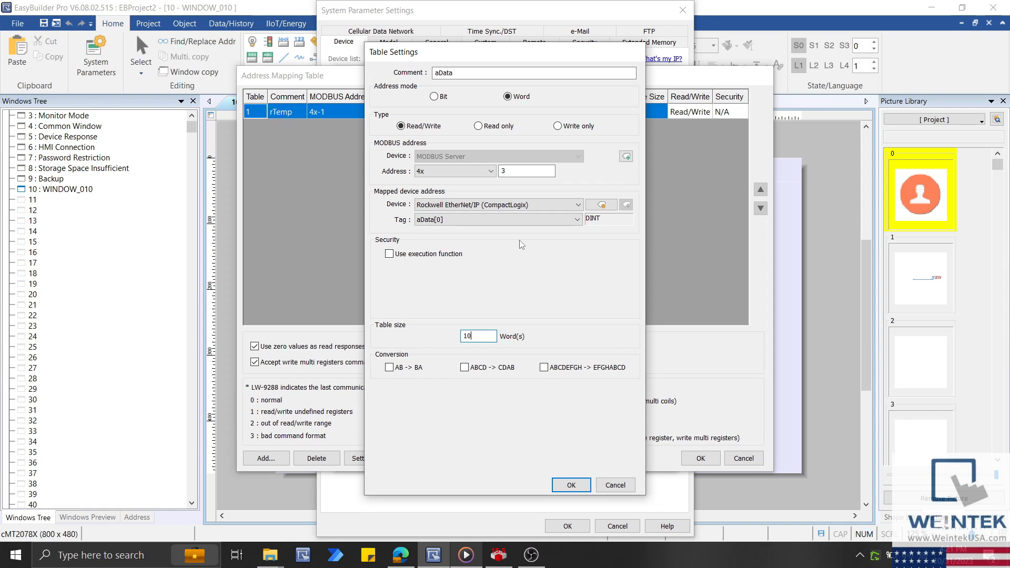
pyautogui.click(577, 219)
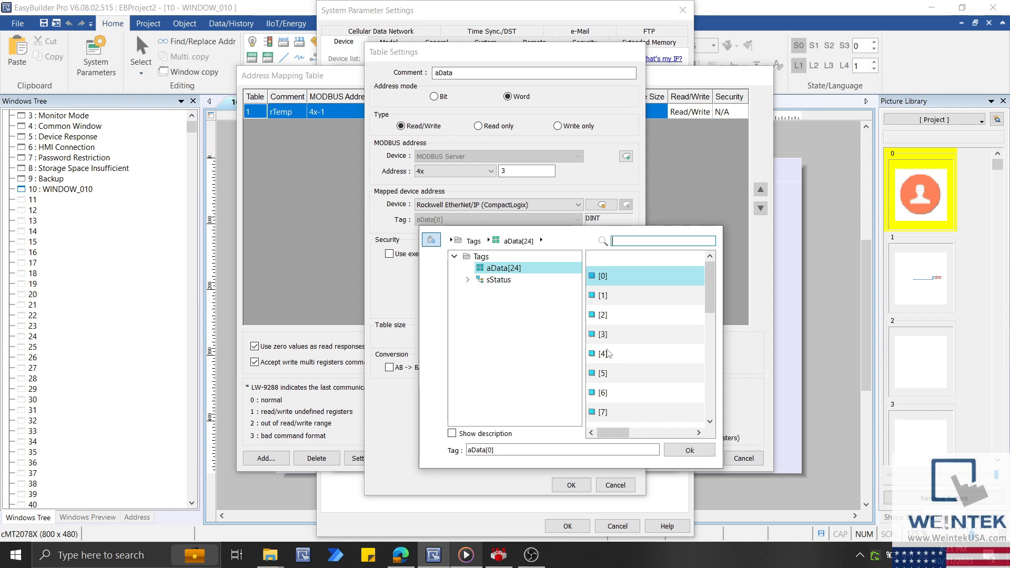
pyautogui.click(693, 449)
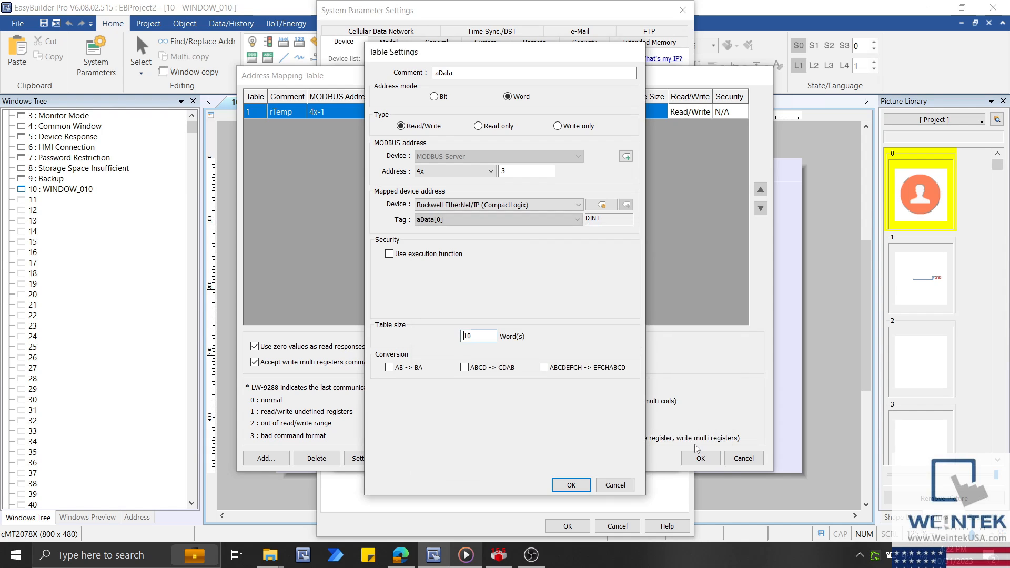
pyautogui.click(571, 485)
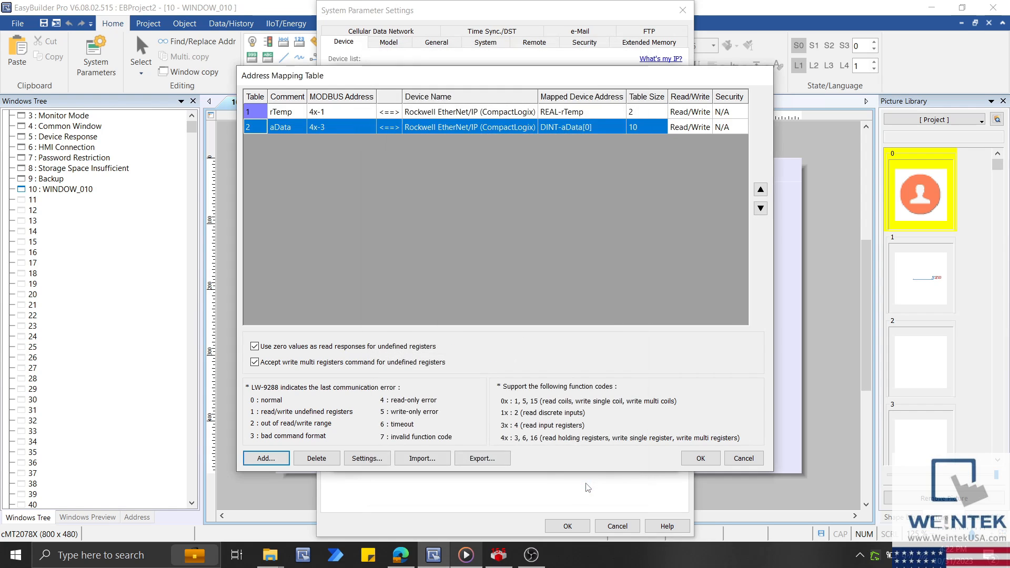
# - Add a read/write bit mapping from Modbus address 0x-1 to address 0x-19 of the MODBUS RTU device, with a table size of 32 bits
pyautogui.click(286, 458)
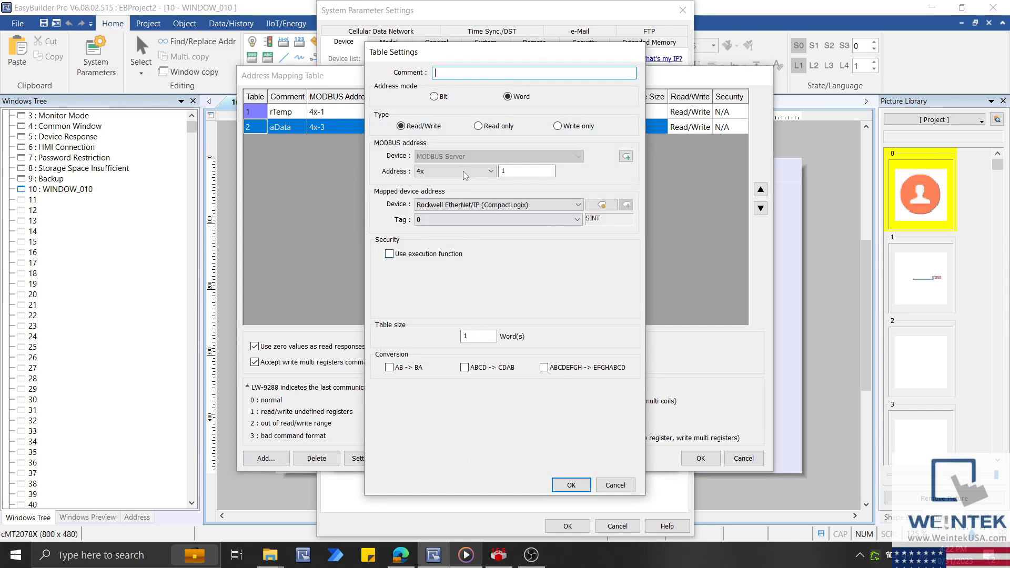
pyautogui.click(434, 97)
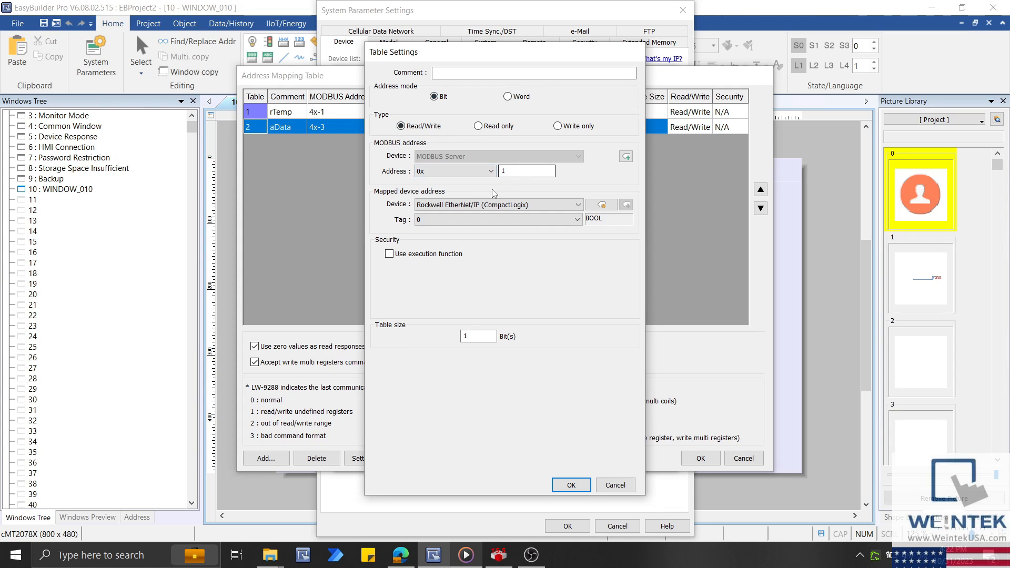
pyautogui.click(488, 206)
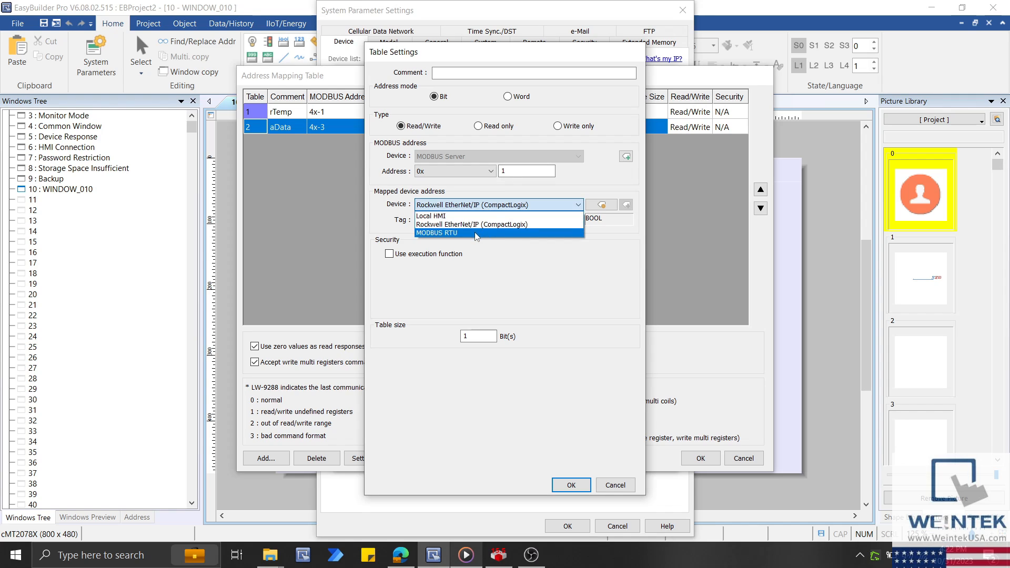
pyautogui.click(475, 233)
pyautogui.click(516, 219)
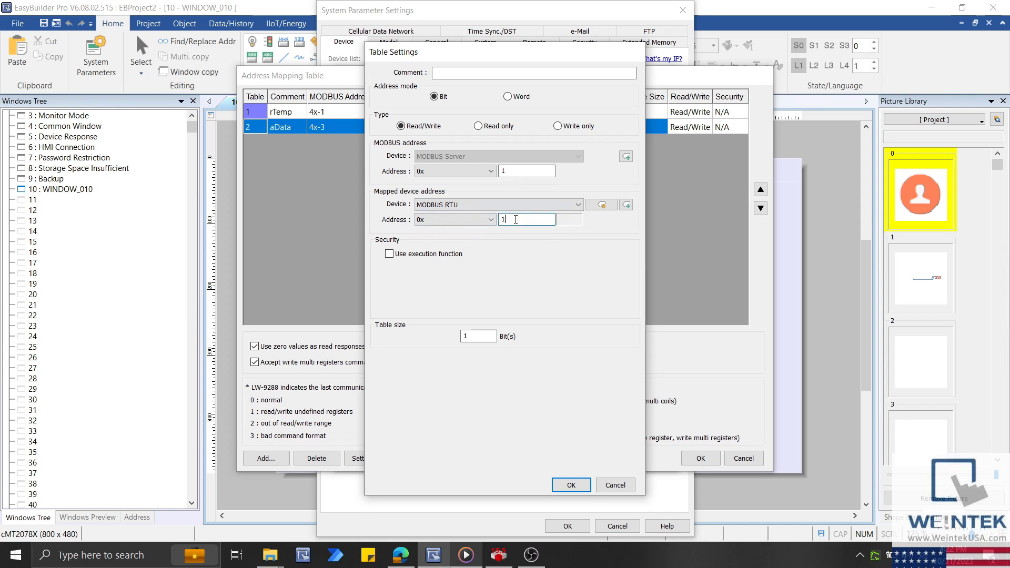
pyautogui.write('9')
pyautogui.click(486, 336)
pyautogui.press('BackSpace')
pyautogui.write('32')
pyautogui.click(575, 491)
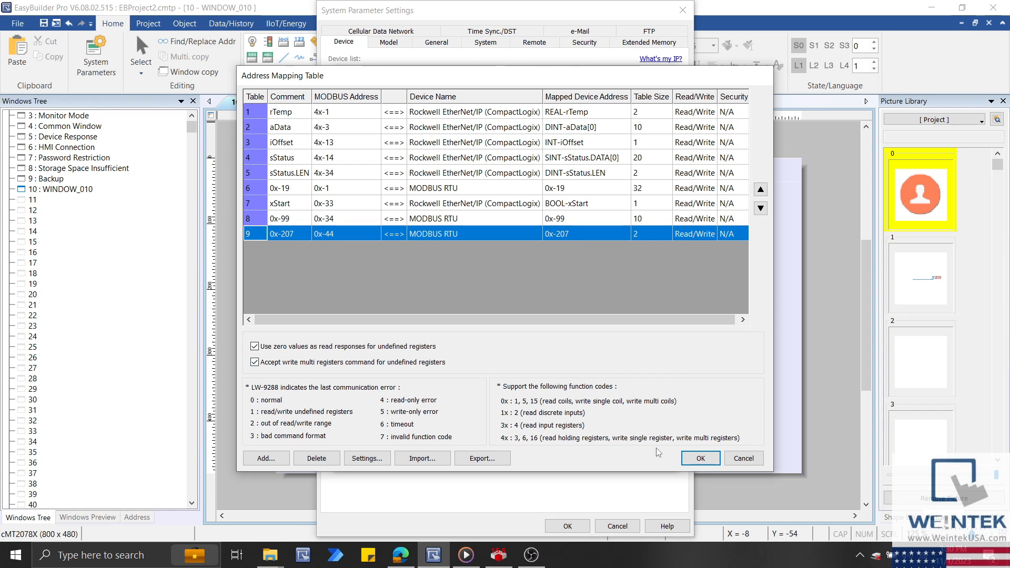
# - Accept the completed address mapping table, the MODBUS Server device settings and the system parameters
pyautogui.click(701, 458)
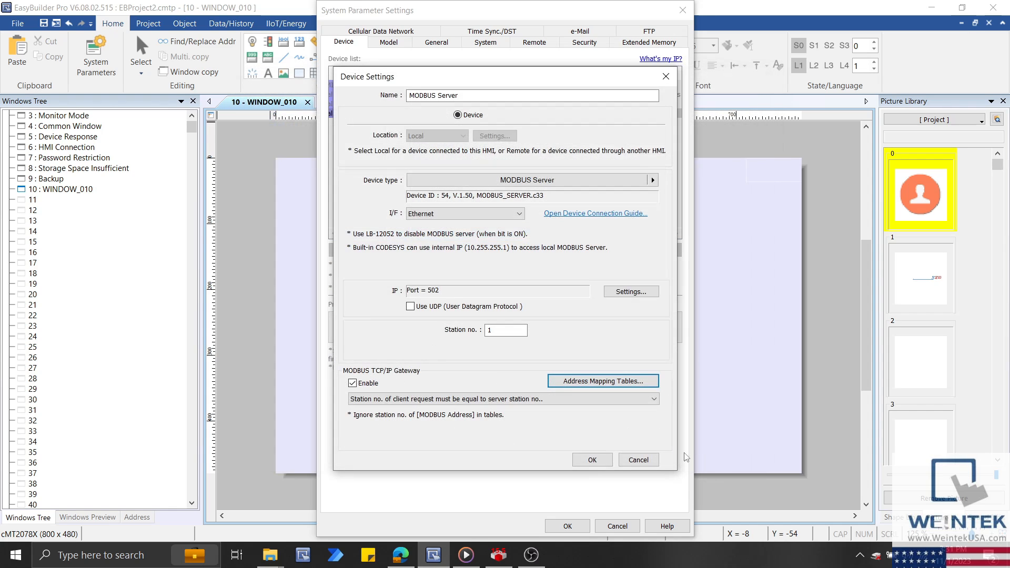
pyautogui.click(591, 459)
pyautogui.click(572, 525)
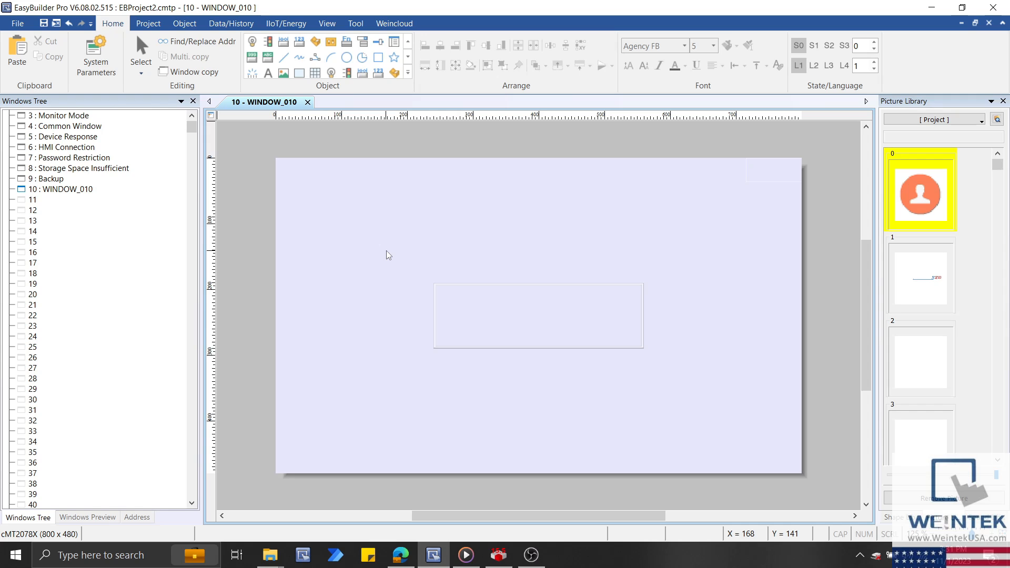
# - Add an event (alarm) log entry that reads word address 4x-1 of the MODBUS RTU device and triggers when the value == 0
pyautogui.click(249, 30)
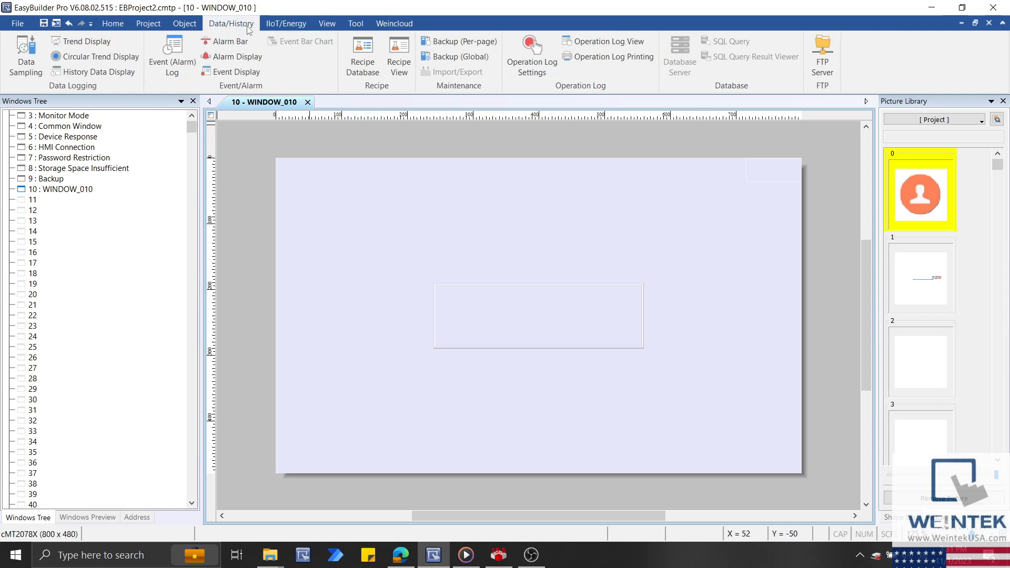
pyautogui.click(185, 74)
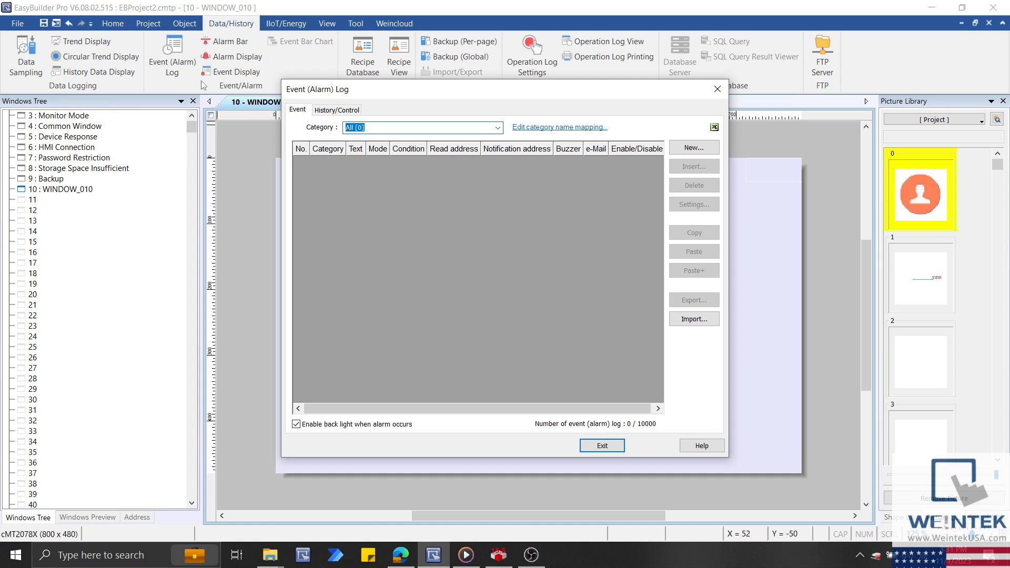
pyautogui.click(674, 153)
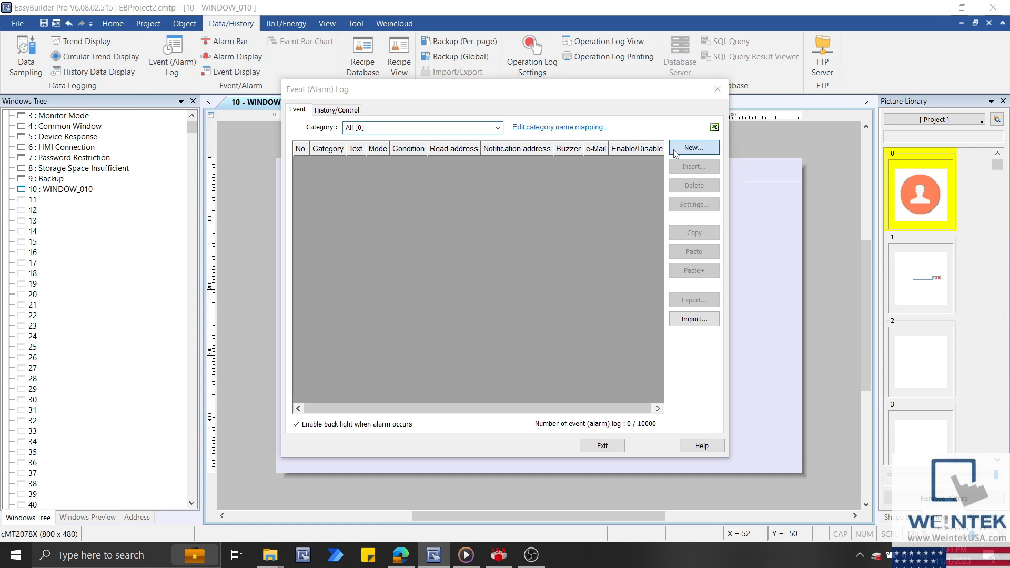
pyautogui.click(491, 200)
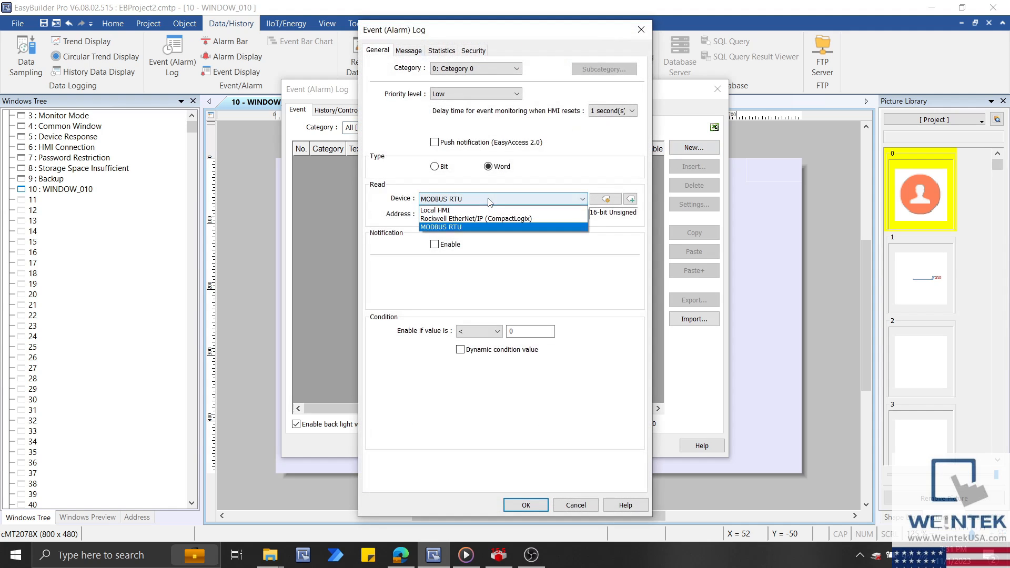
pyautogui.click(487, 227)
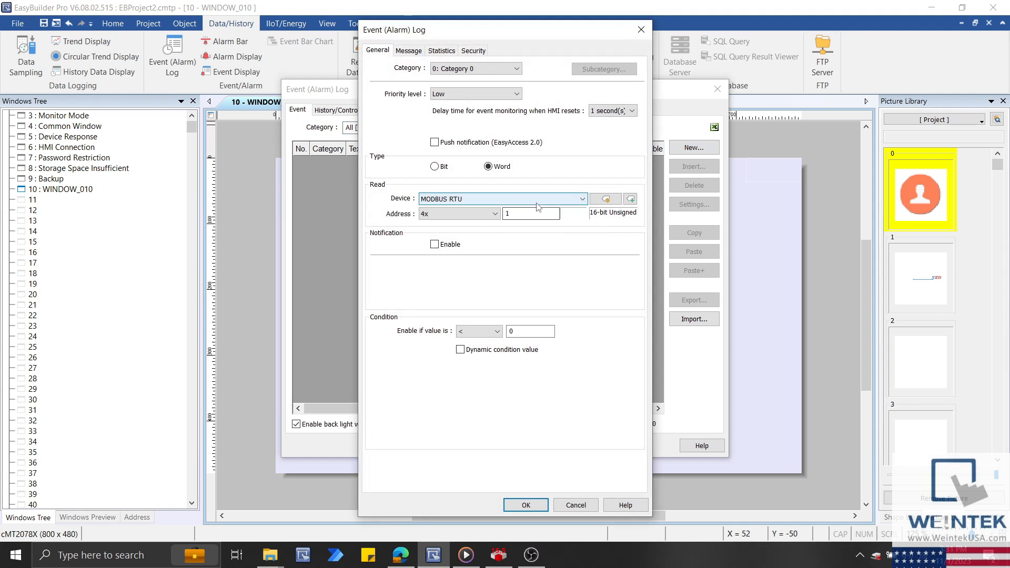
pyautogui.click(495, 331)
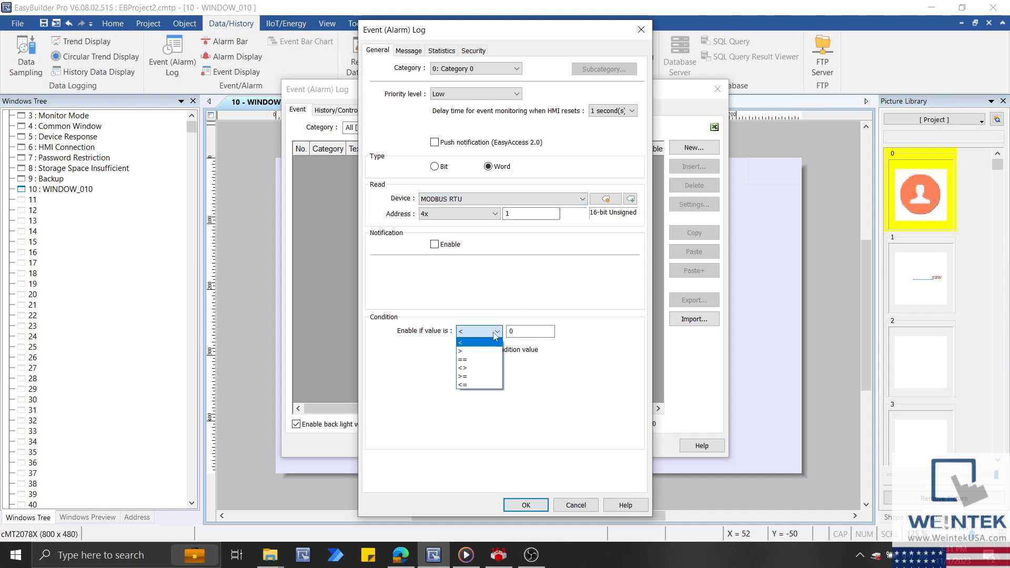
pyautogui.click(490, 366)
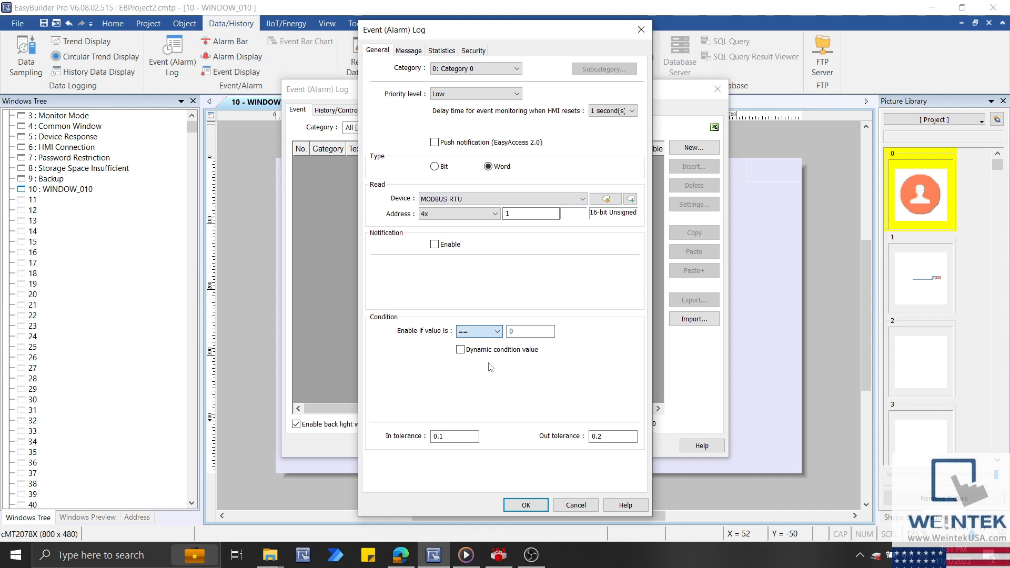
pyautogui.click(525, 505)
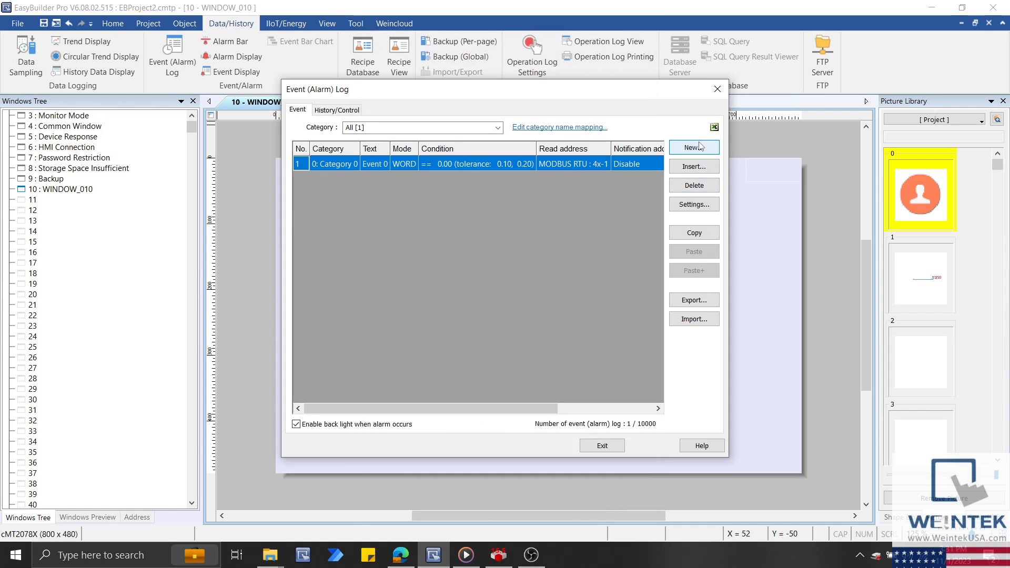
# - Add a second event log entry reading the Rockwell CompactLogix tag rTemp with condition == 0, and exit the event log
pyautogui.click(699, 148)
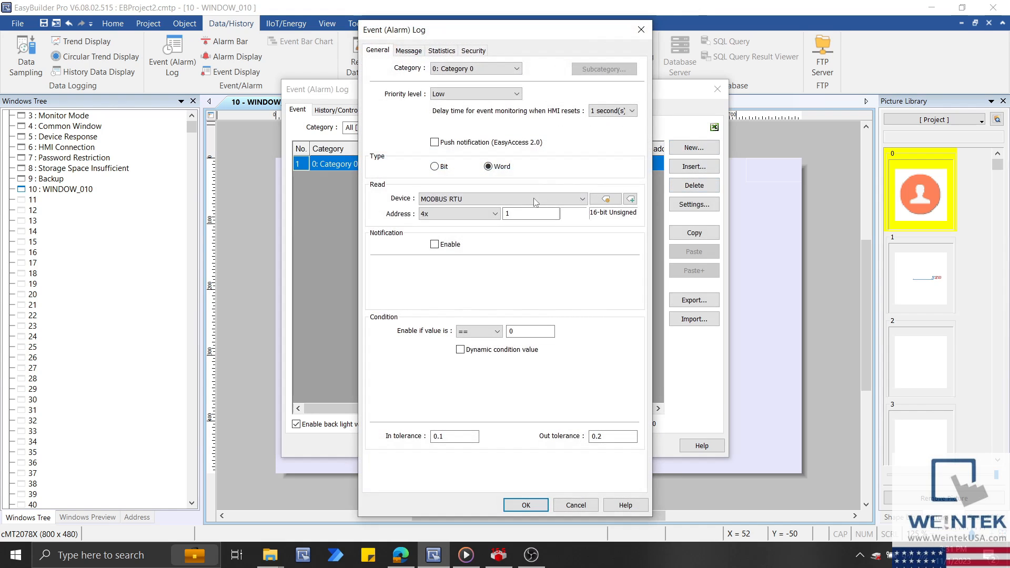
pyautogui.click(508, 200)
pyautogui.click(476, 218)
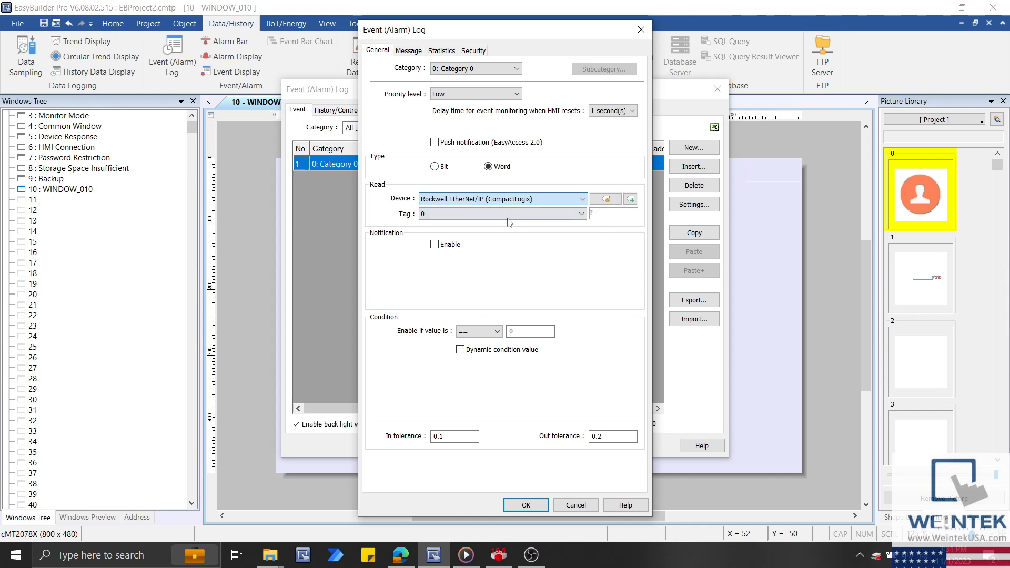
pyautogui.click(580, 214)
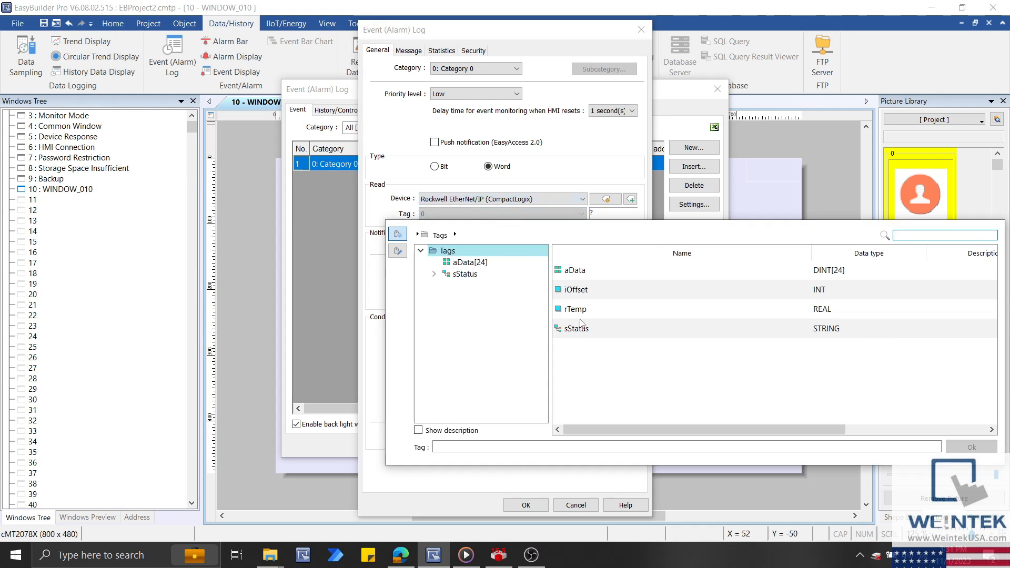
pyautogui.doubleClick(572, 310)
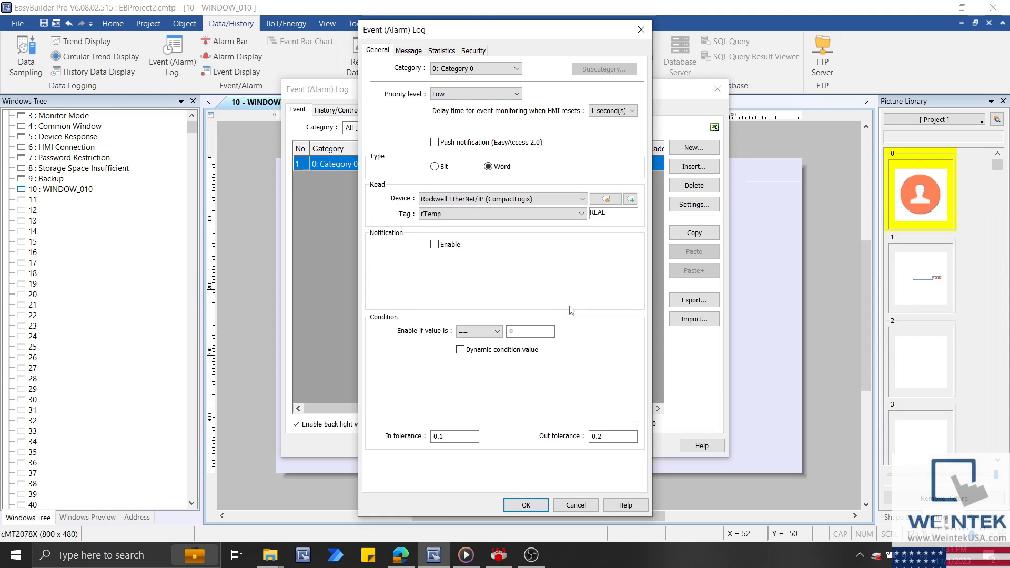
pyautogui.click(518, 503)
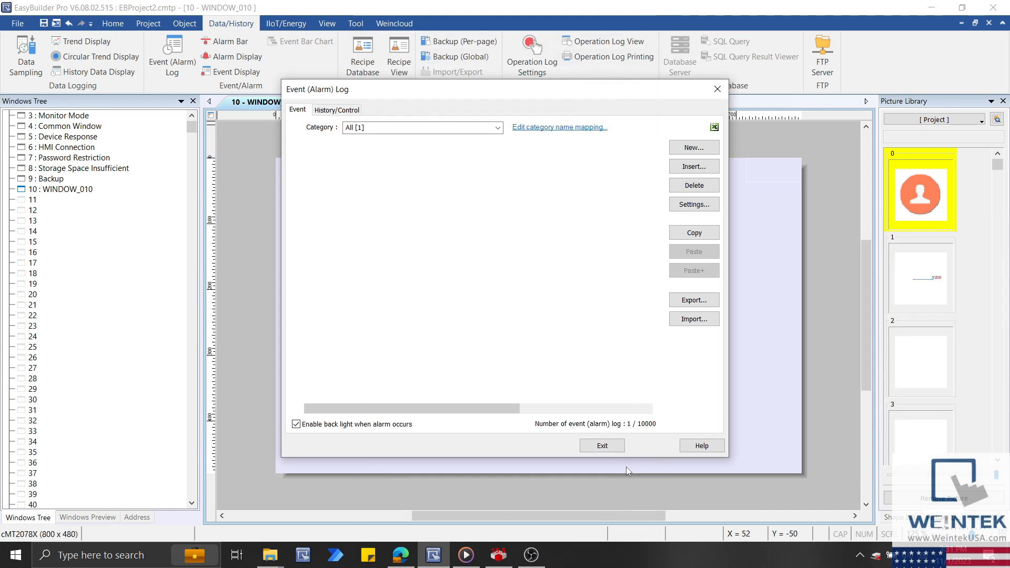
pyautogui.click(603, 446)
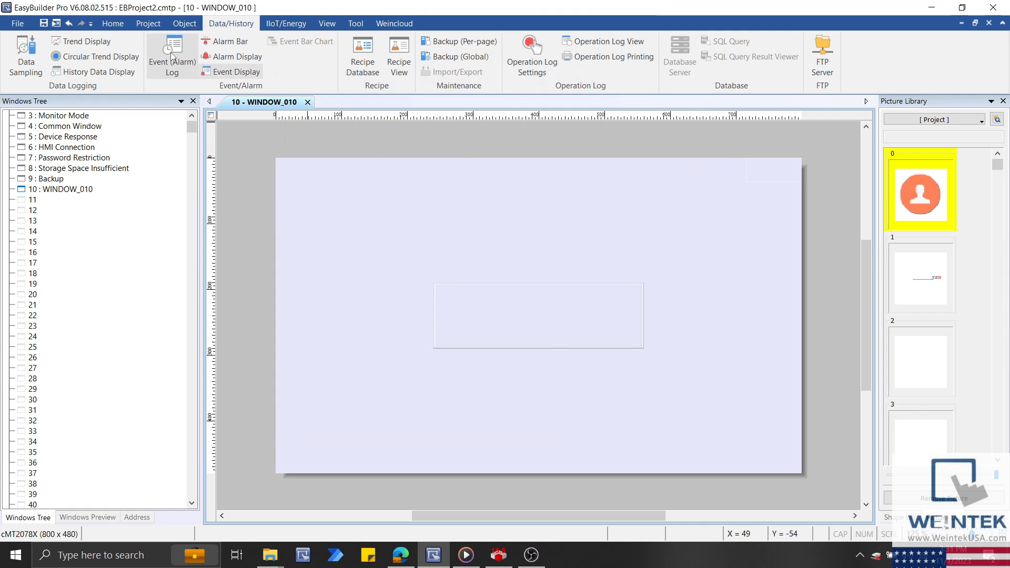
# - Download the project with its runtime to the HMI cMT2078Xcodesys at 10.1.10.79
pyautogui.click(148, 23)
pyautogui.click(240, 59)
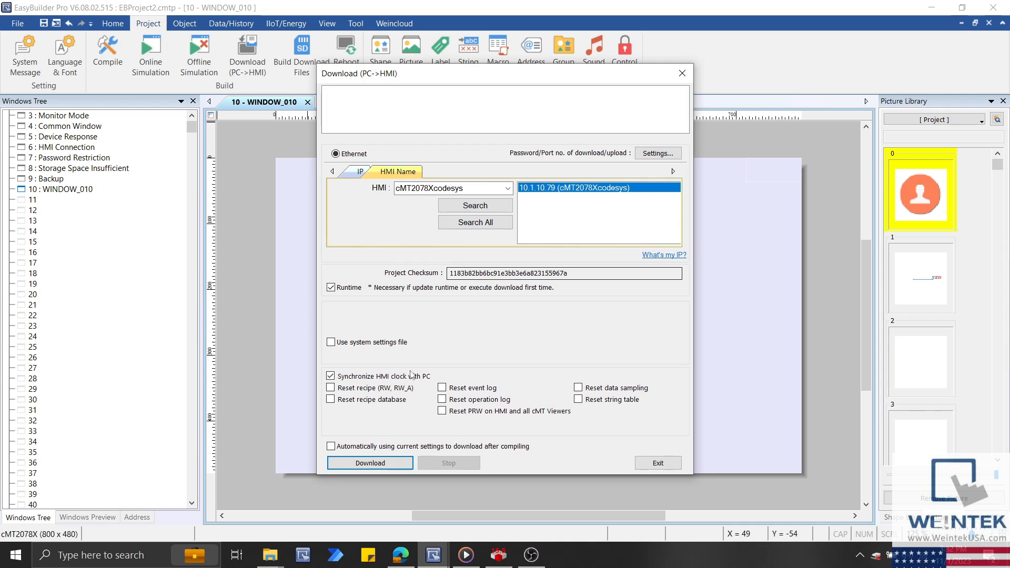
pyautogui.click(398, 463)
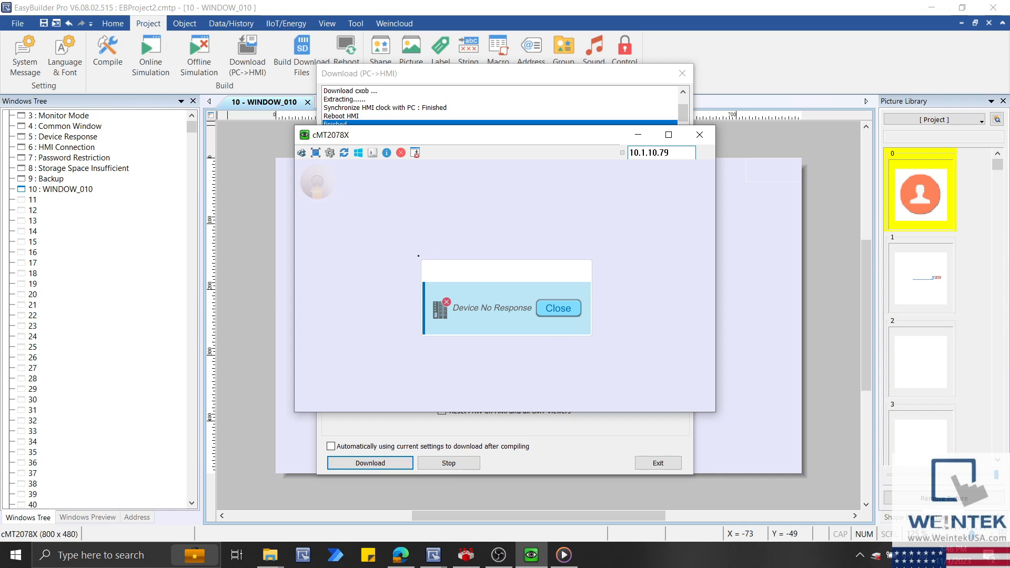
# - Open the HMI's settings and log in to System setting by entering the system password
pyautogui.click(326, 195)
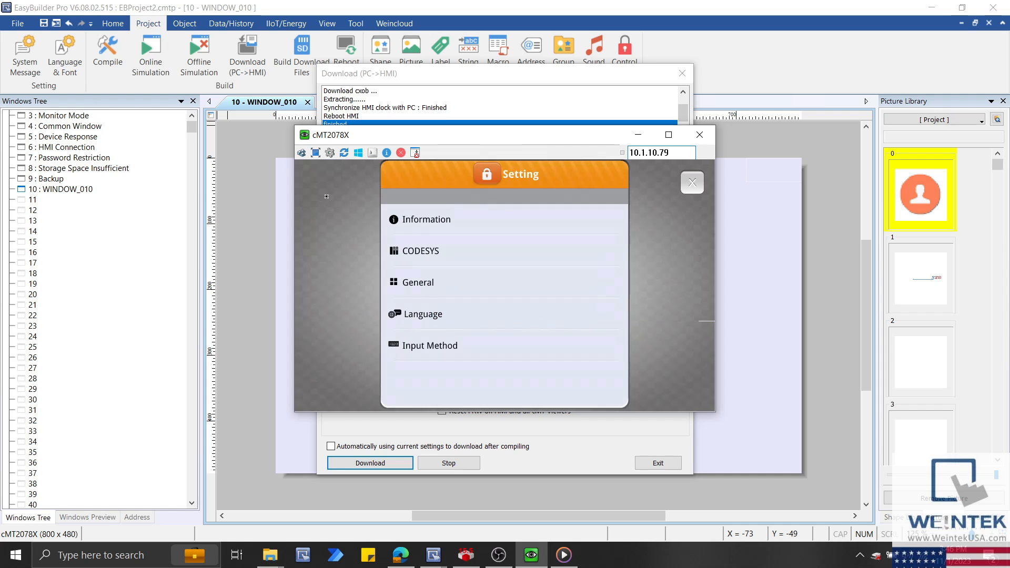
pyautogui.click(481, 180)
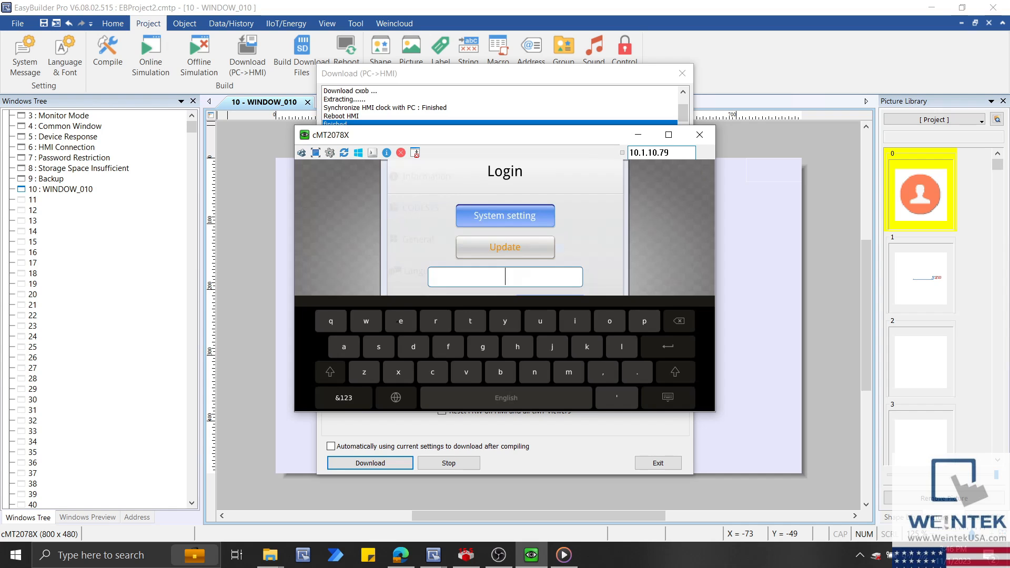
pyautogui.click(341, 406)
pyautogui.doubleClick(333, 317)
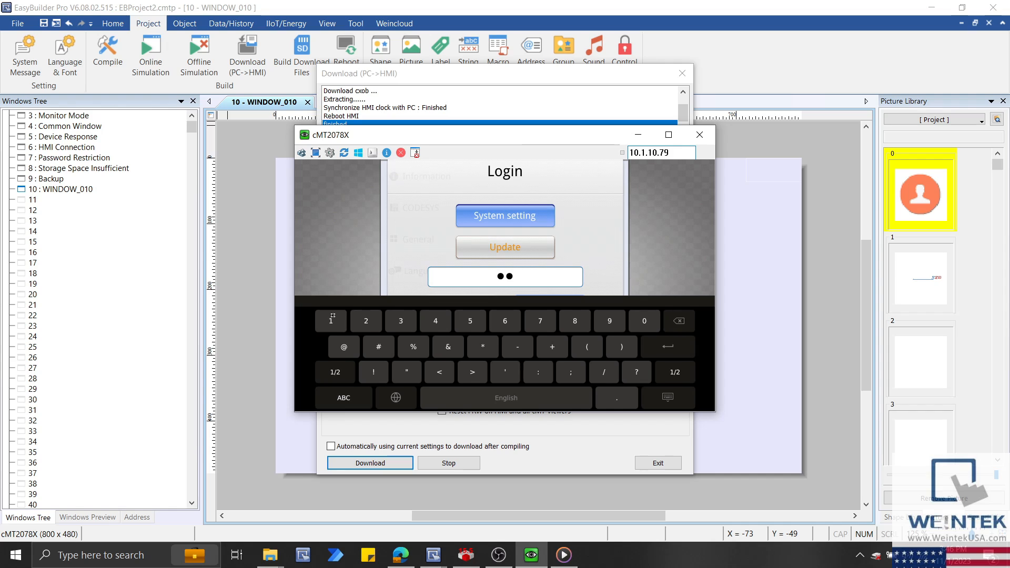
pyautogui.doubleClick(332, 316)
pyautogui.doubleClick(333, 317)
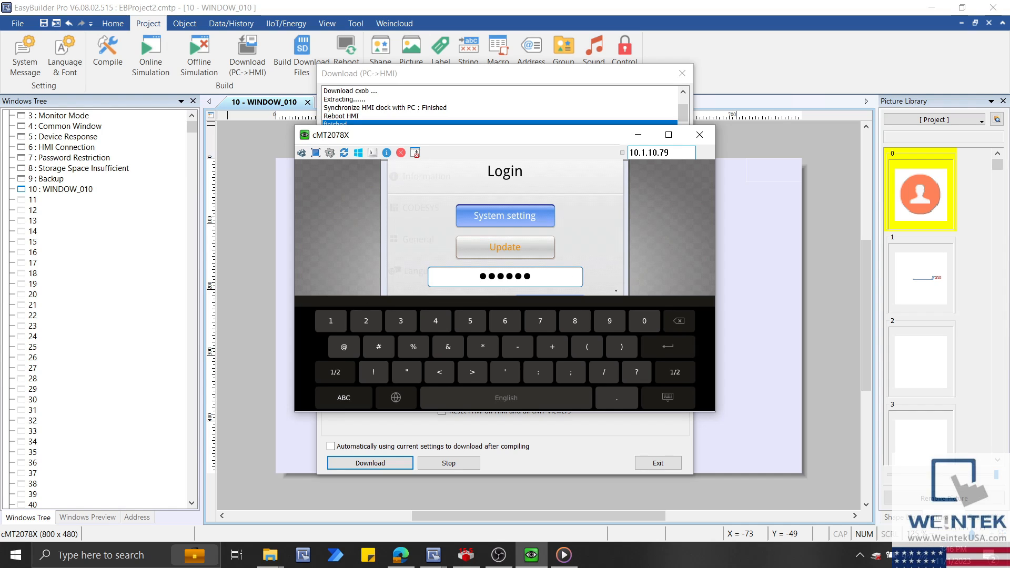
pyautogui.click(668, 347)
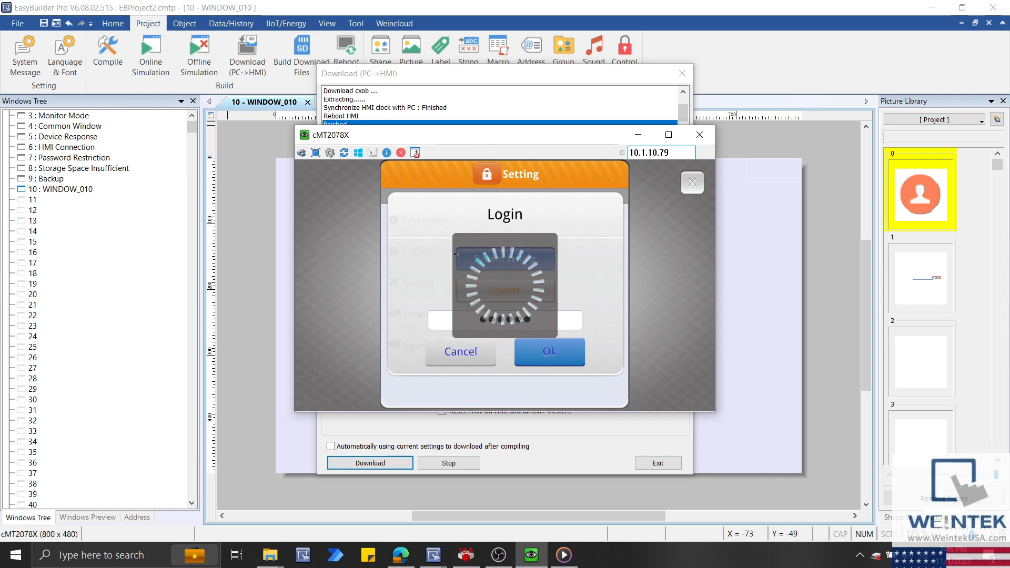
# - Open the HMI's CODESYS settings, examine its status and Ethernet(LAN1) address details, and open Modify Ethernet(LAN1)
pyautogui.click(447, 252)
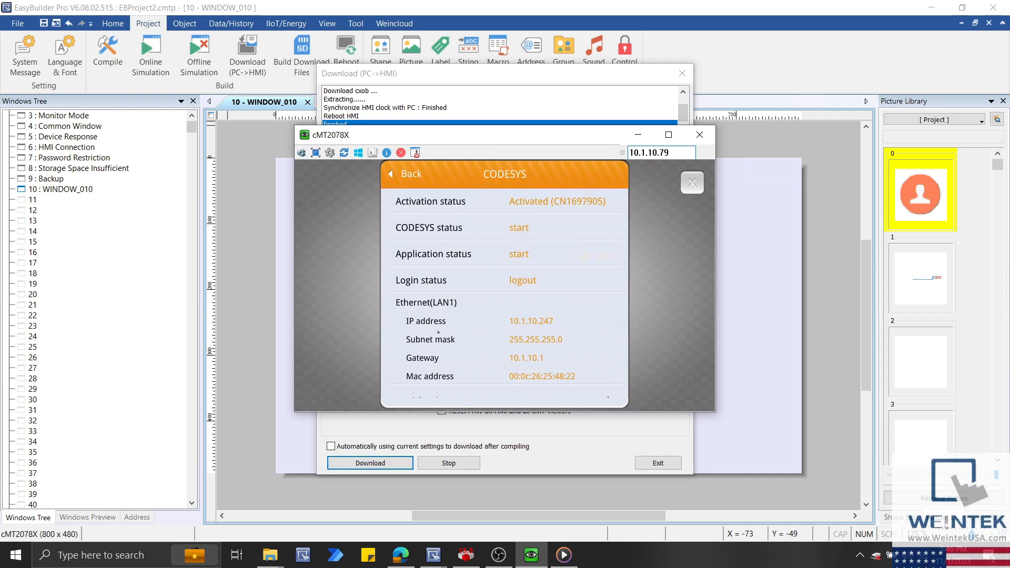
pyautogui.scroll(-2, 438, 295)
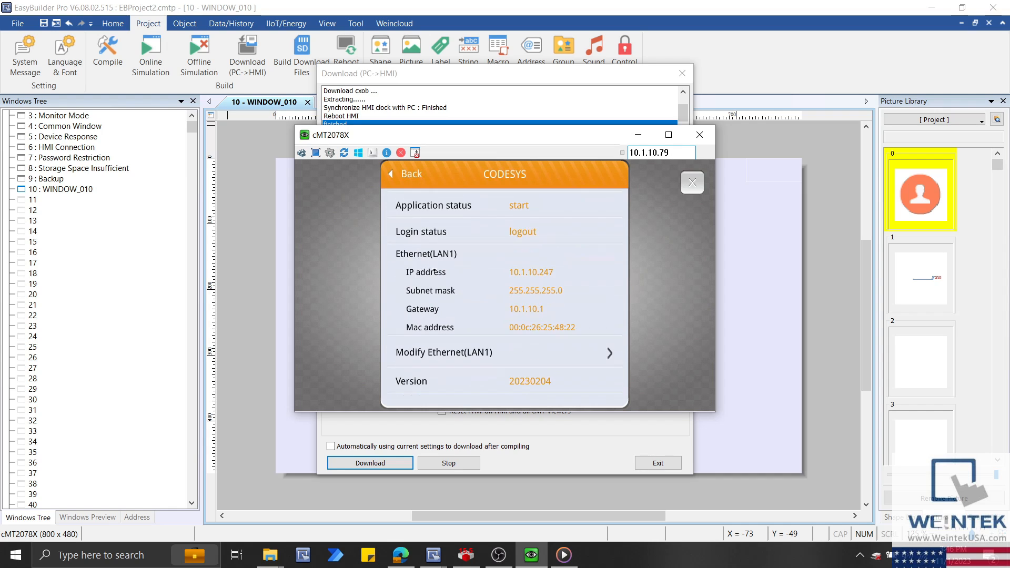
pyautogui.click(511, 360)
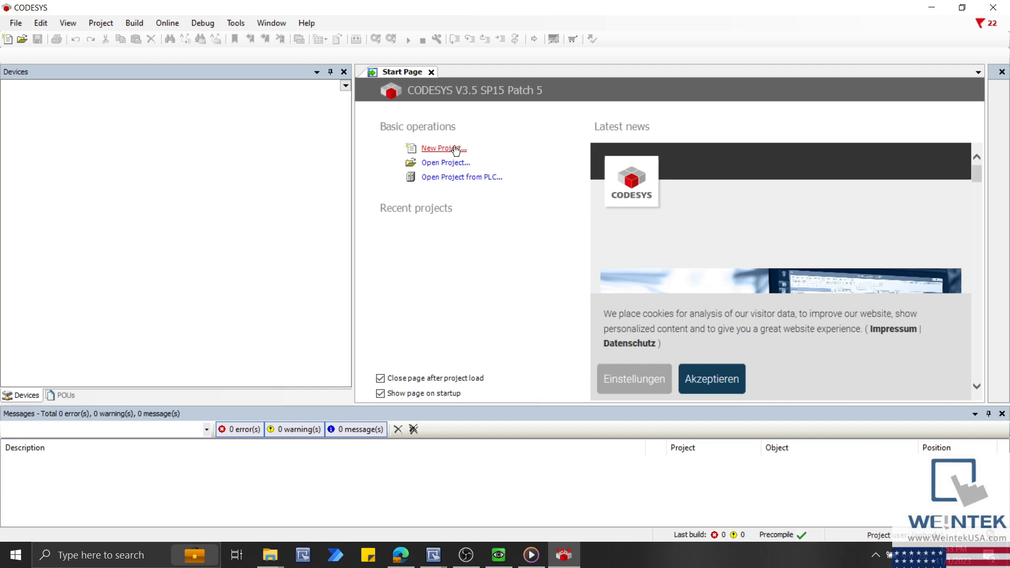
# - In CODESYS, create a new project from the Standard project template and name it Demo
pyautogui.click(455, 150)
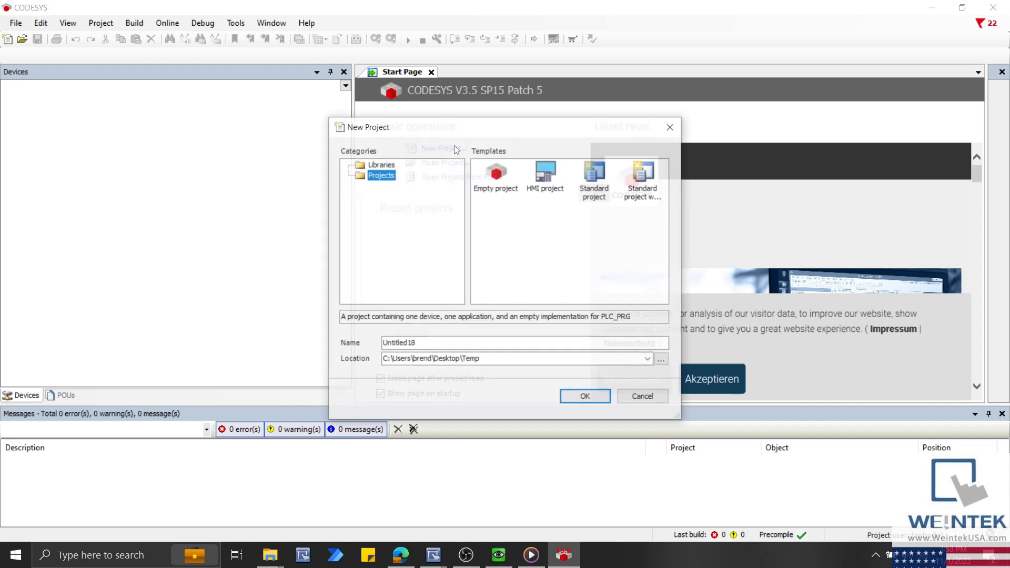
pyautogui.click(593, 191)
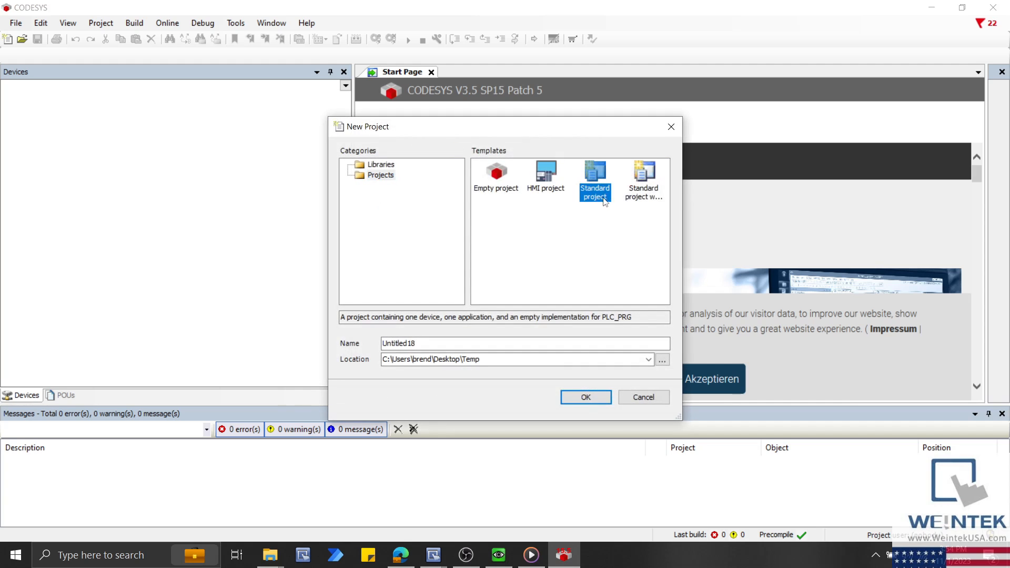
pyautogui.click(543, 344)
pyautogui.press('BackSpace')
pyautogui.press('BackSpace')
pyautogui.press('BackSpace')
pyautogui.press('BackSpace')
pyautogui.press('BackSpace')
pyautogui.press('BackSpace')
pyautogui.press('BackSpace')
pyautogui.press('BackSpace')
pyautogui.press('BackSpace')
pyautogui.press('BackSpace')
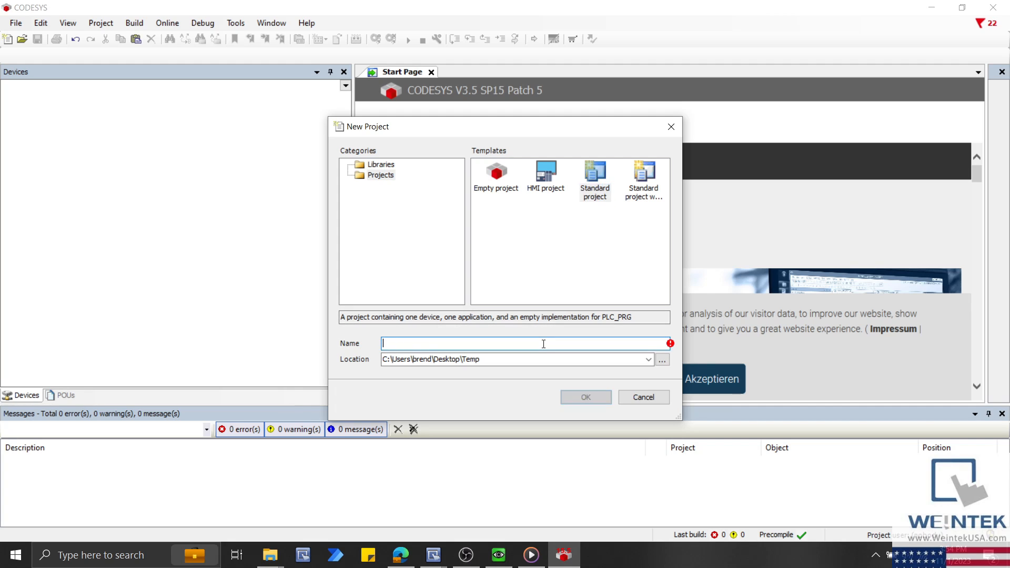
pyautogui.write('Demo')
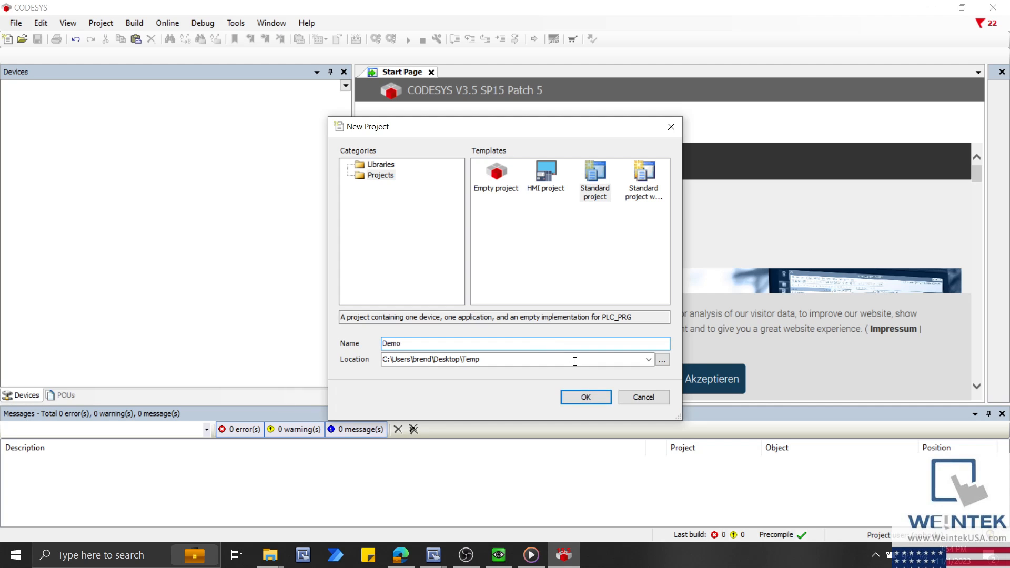
pyautogui.click(588, 396)
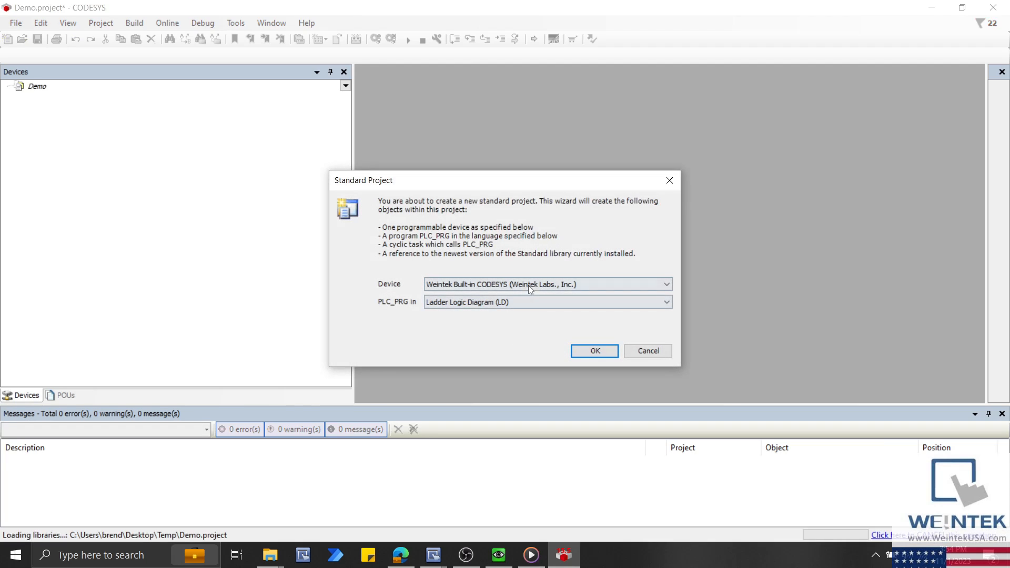
# - Complete the standard project with device Weintek Built-in CODESYS (Weintek Labs., Inc.) and PLC_PRG in Ladder Logic Diagram (LD)
pyautogui.click(529, 286)
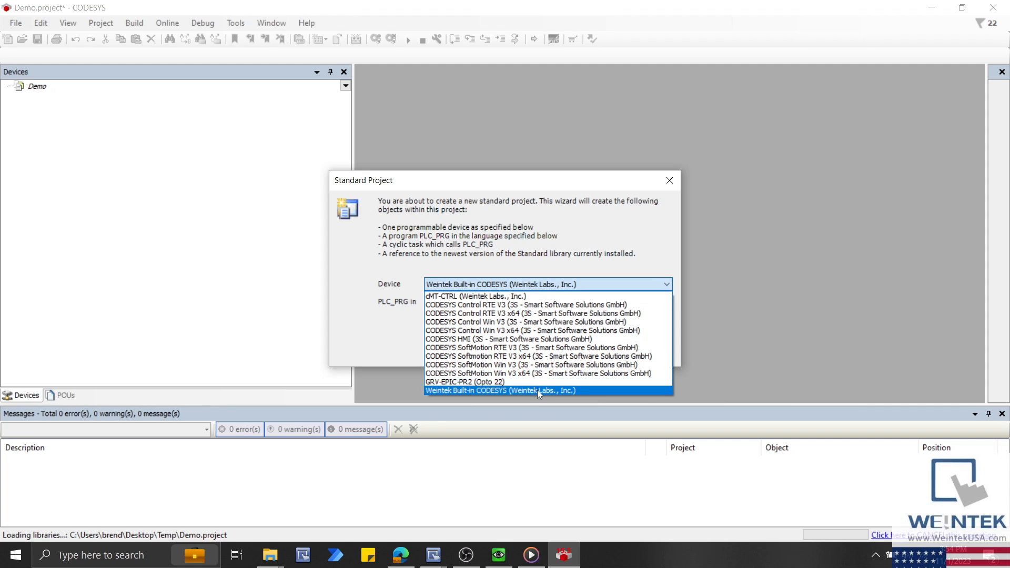
pyautogui.click(538, 270)
pyautogui.click(538, 309)
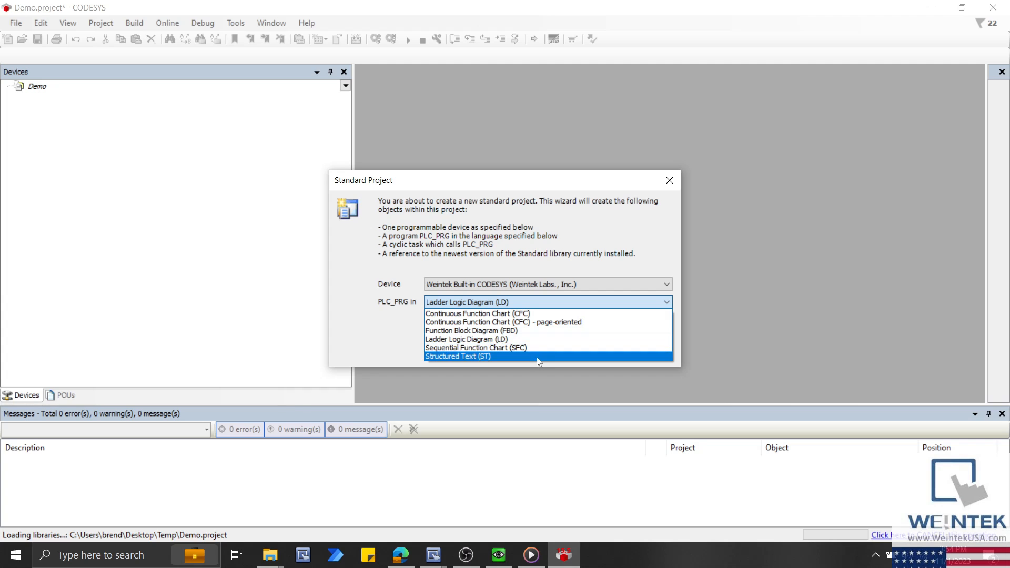
pyautogui.click(535, 304)
pyautogui.click(591, 349)
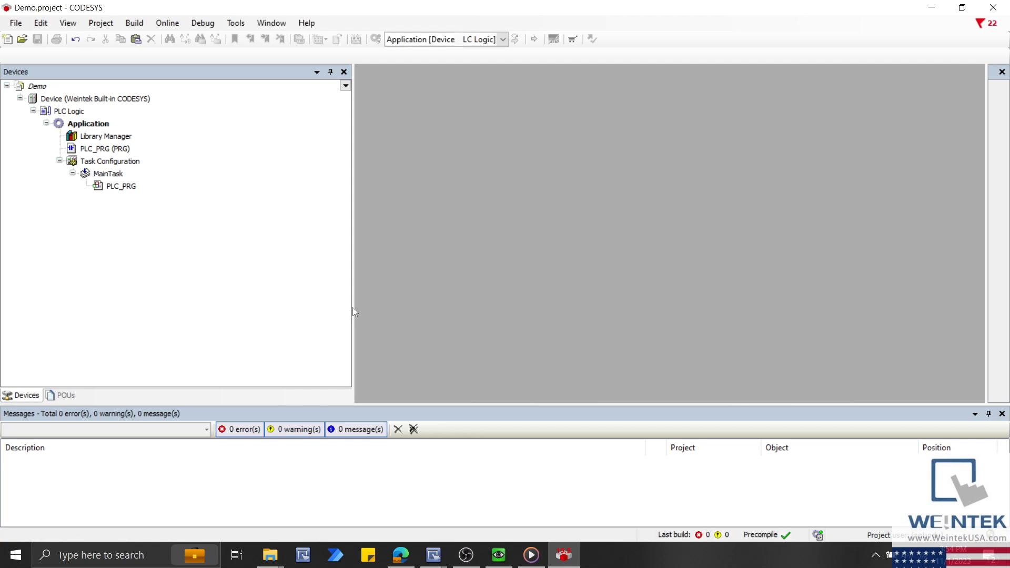
# - In the device's communication settings, scan the network, select controller cMT2078Xcodesys [00F7], and enter 10.1.10.247 as the controller address
pyautogui.moveTo(352, 307); pyautogui.dragTo(172, 307)
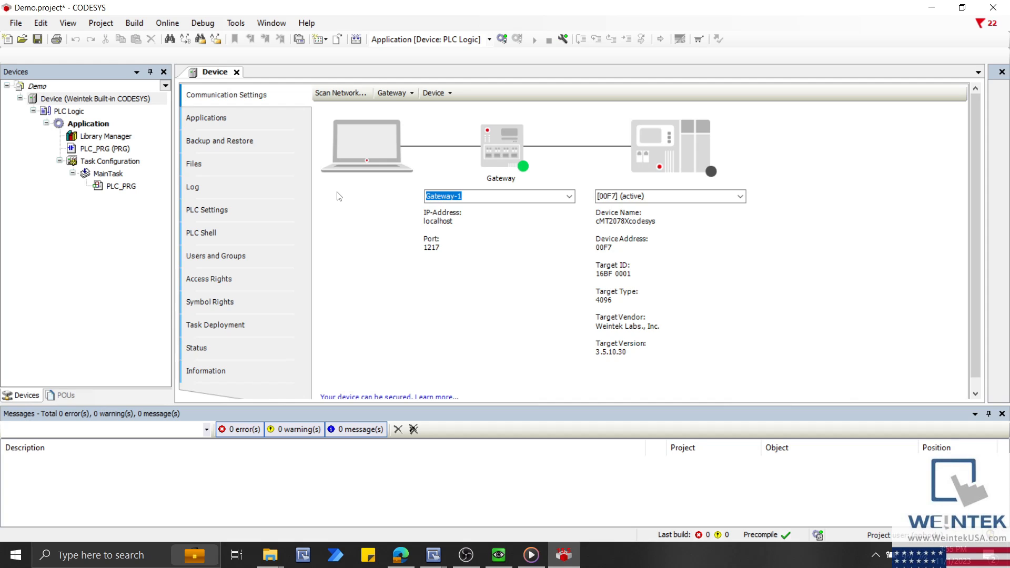
pyautogui.click(343, 97)
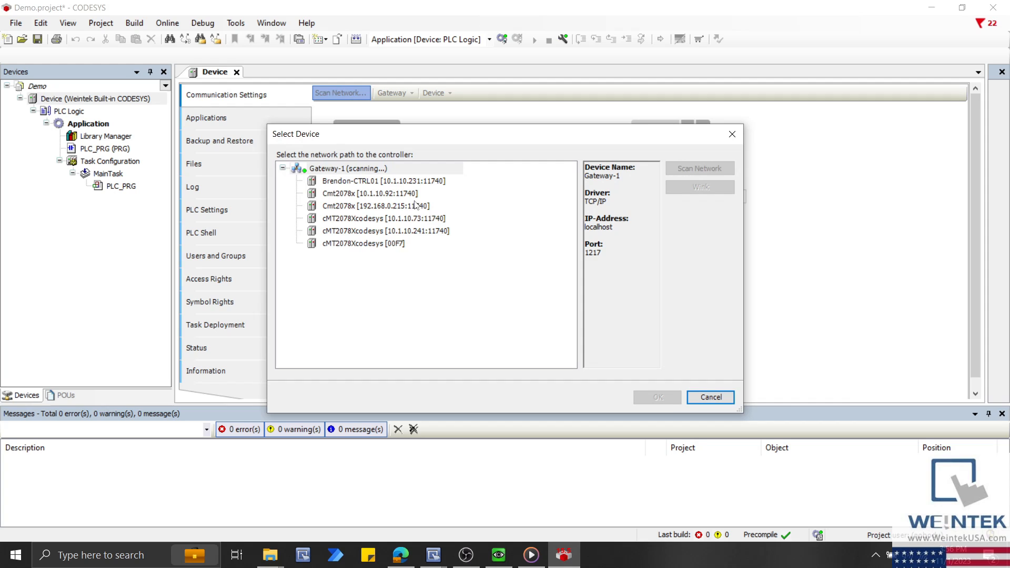
pyautogui.click(382, 243)
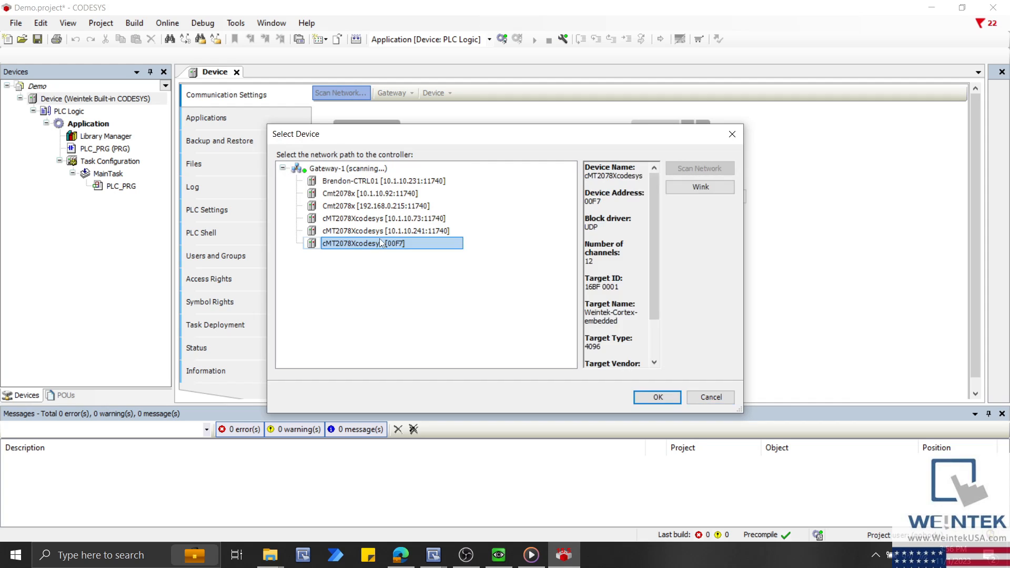
pyautogui.click(652, 397)
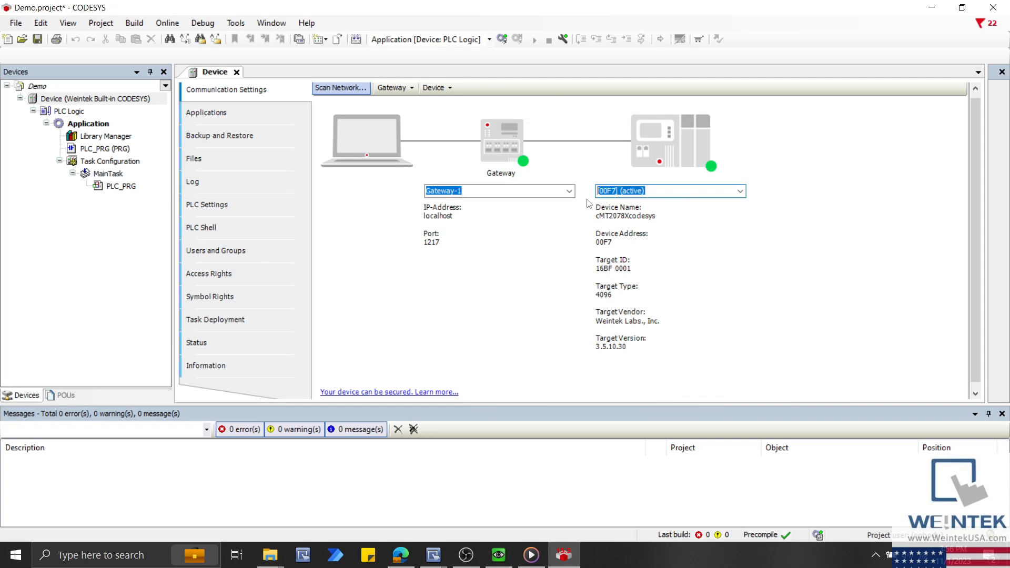
pyautogui.write('10.1.10.247')
pyautogui.press('Return')
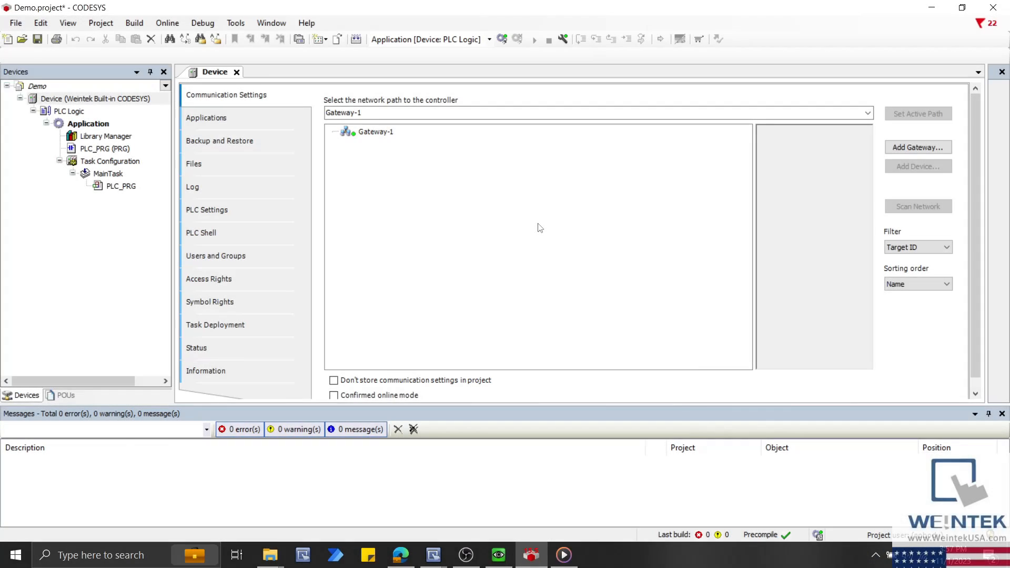
# - Add the device at IP address 10.1.10.247 under Gateway-1 and set cMT2078Xcodesys as the active path
pyautogui.click(395, 135)
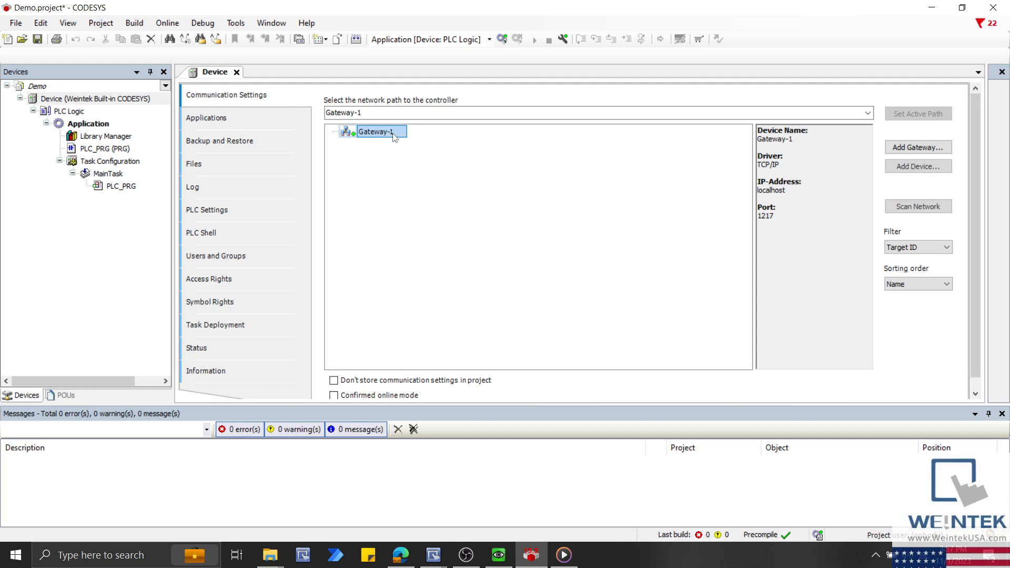
pyautogui.click(915, 167)
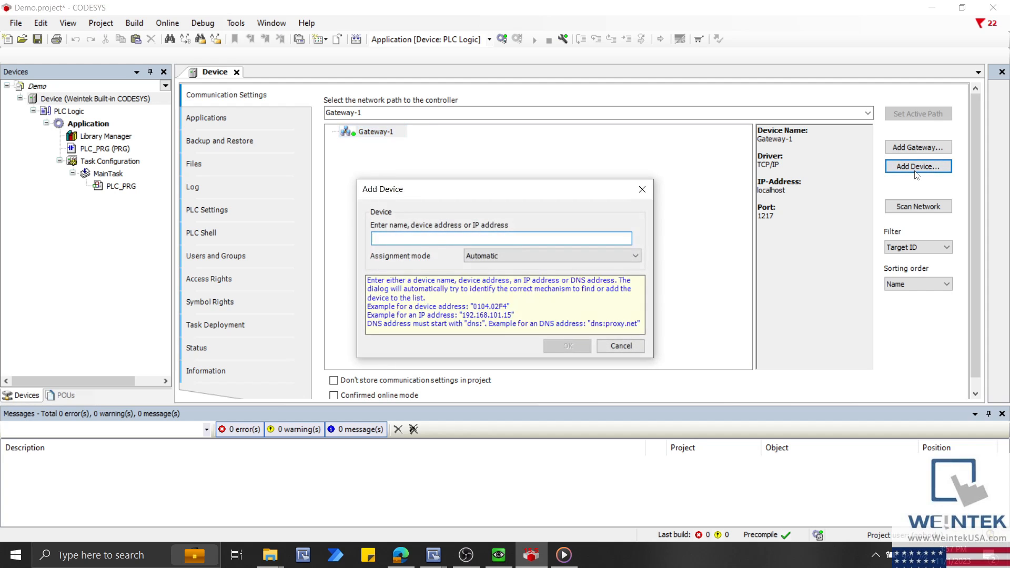
pyautogui.write('10.1')
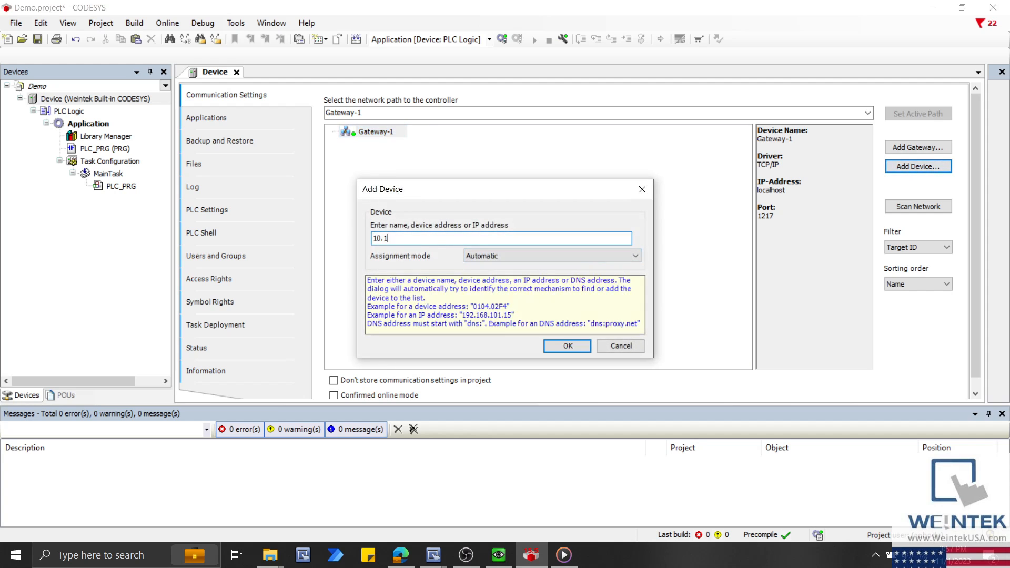
pyautogui.write('.10.247')
pyautogui.click(584, 346)
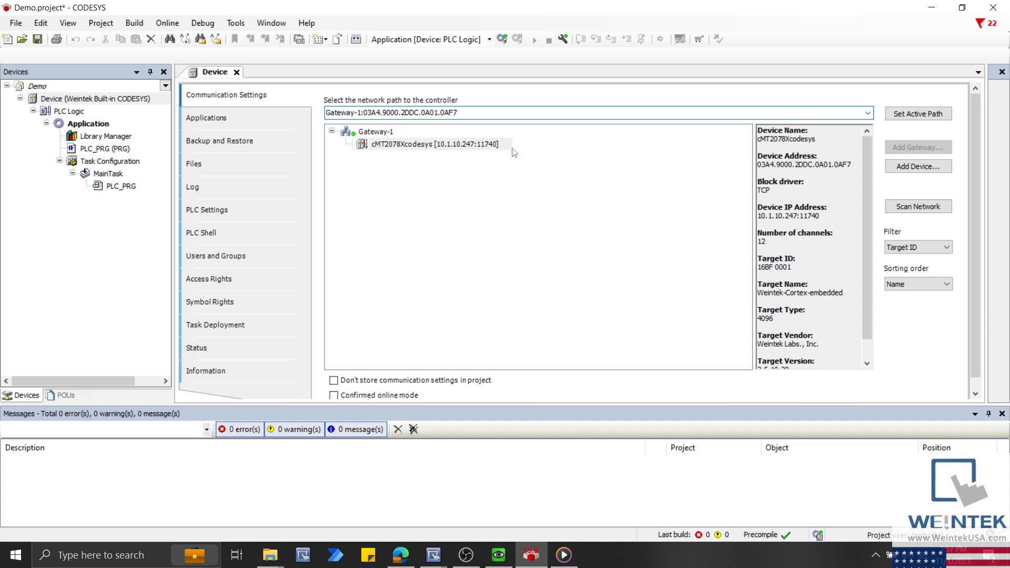
pyautogui.click(504, 148)
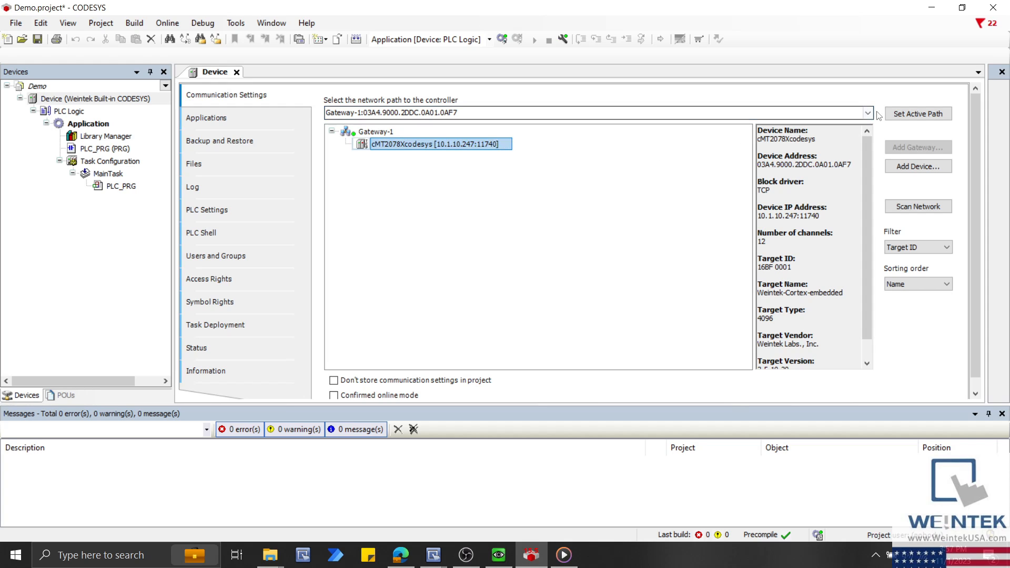
pyautogui.click(889, 115)
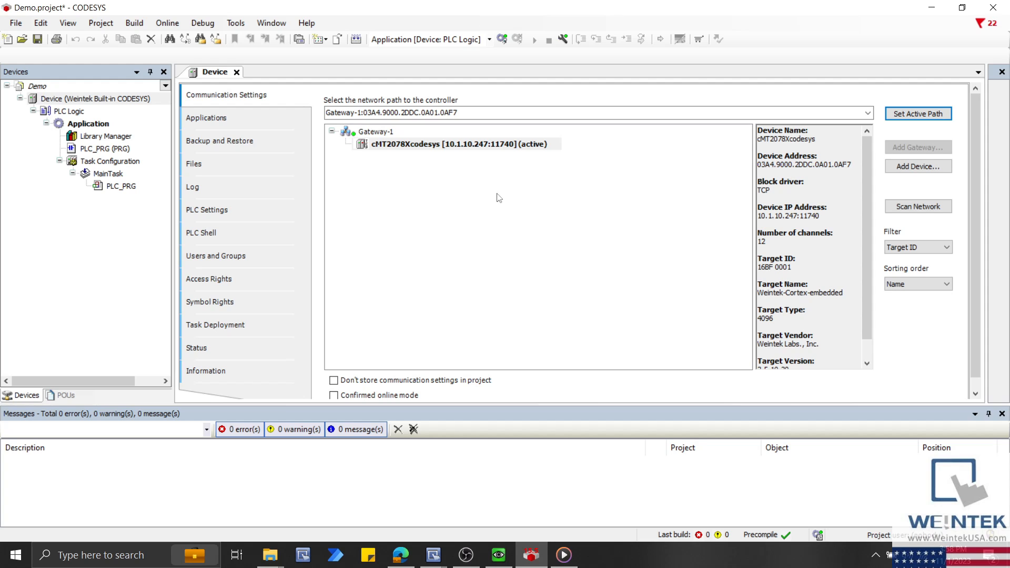
# - Display all device versions and append an Ethernet adapter, version 3.5.15.0, to the Weintek Built-in CODESYS device
pyautogui.rightClick(143, 100)
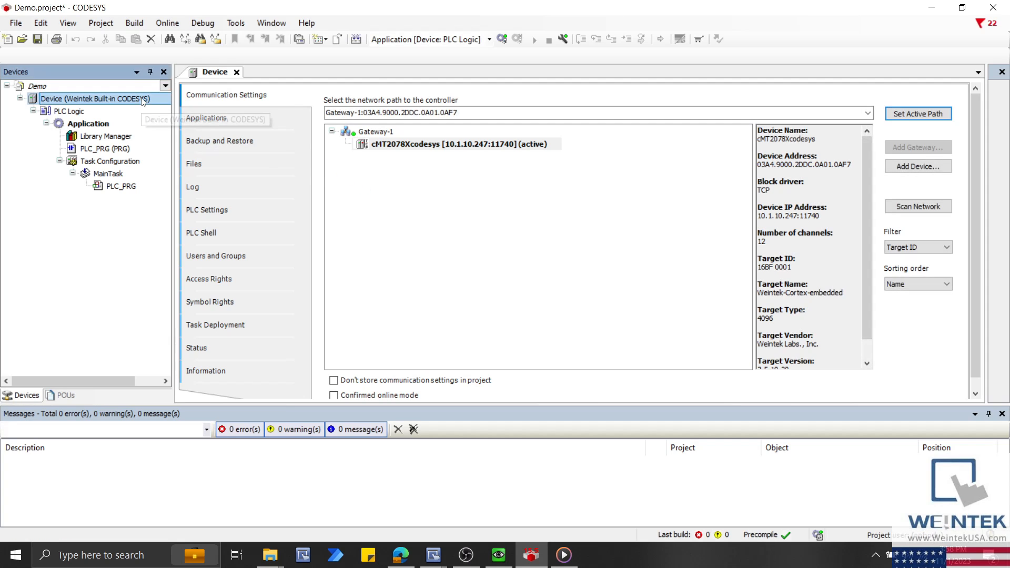
pyautogui.click(211, 216)
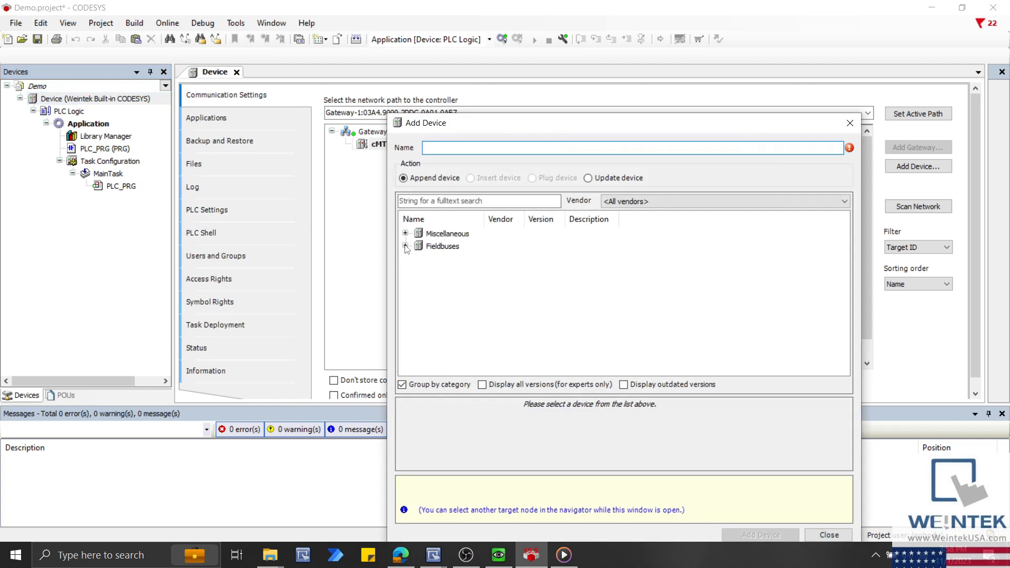
pyautogui.click(405, 245)
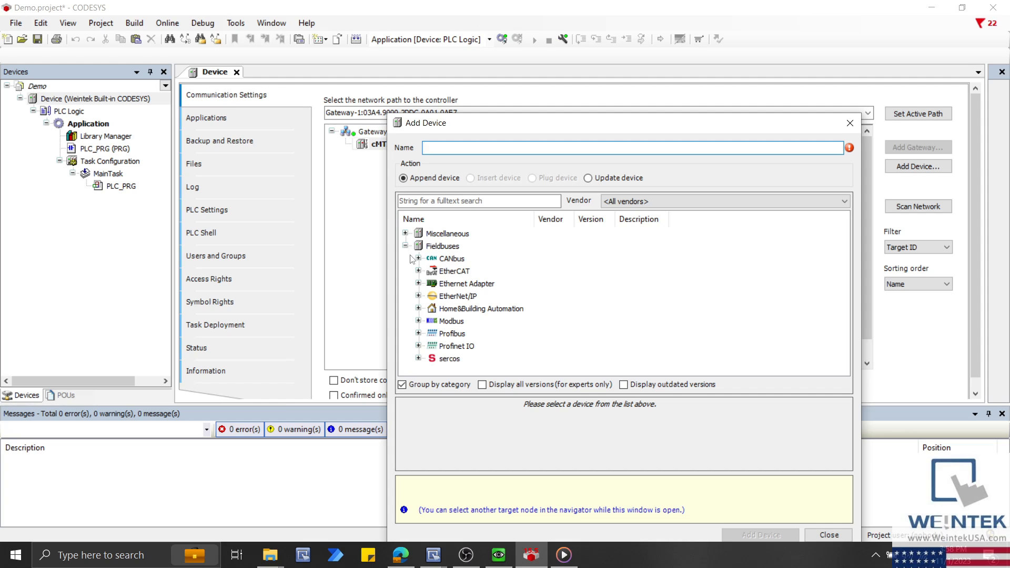
pyautogui.click(419, 284)
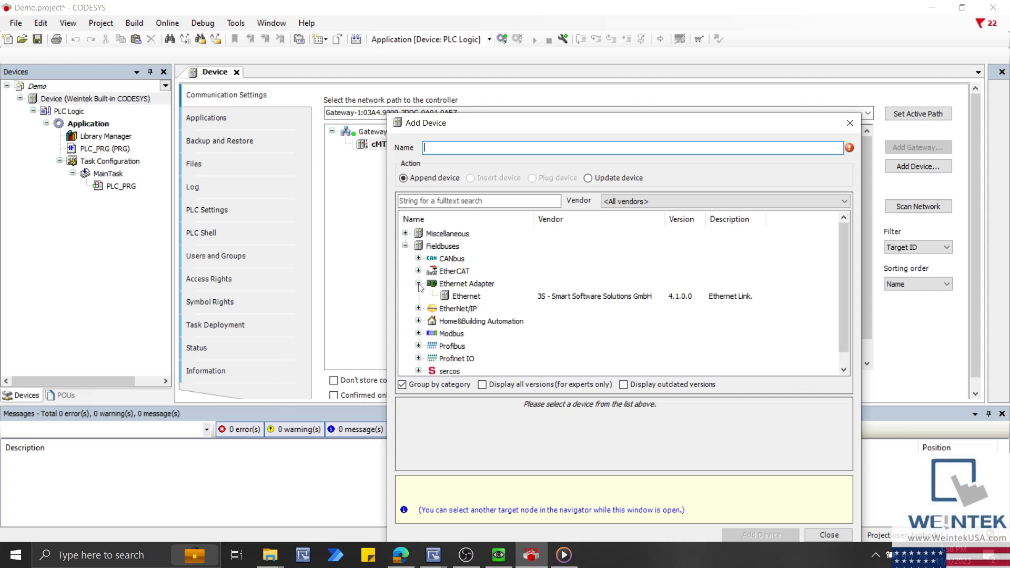
pyautogui.click(504, 385)
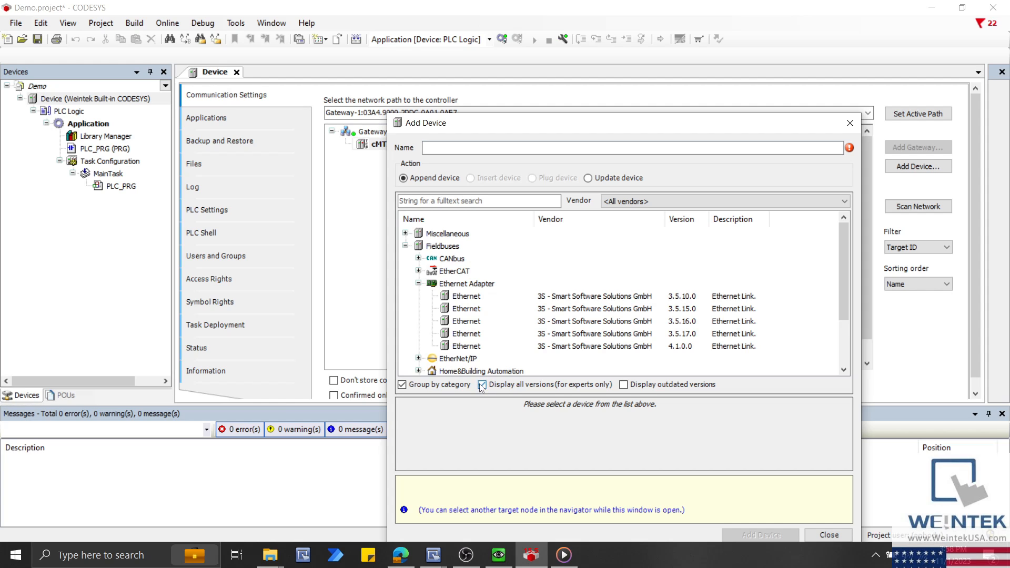
pyautogui.click(600, 309)
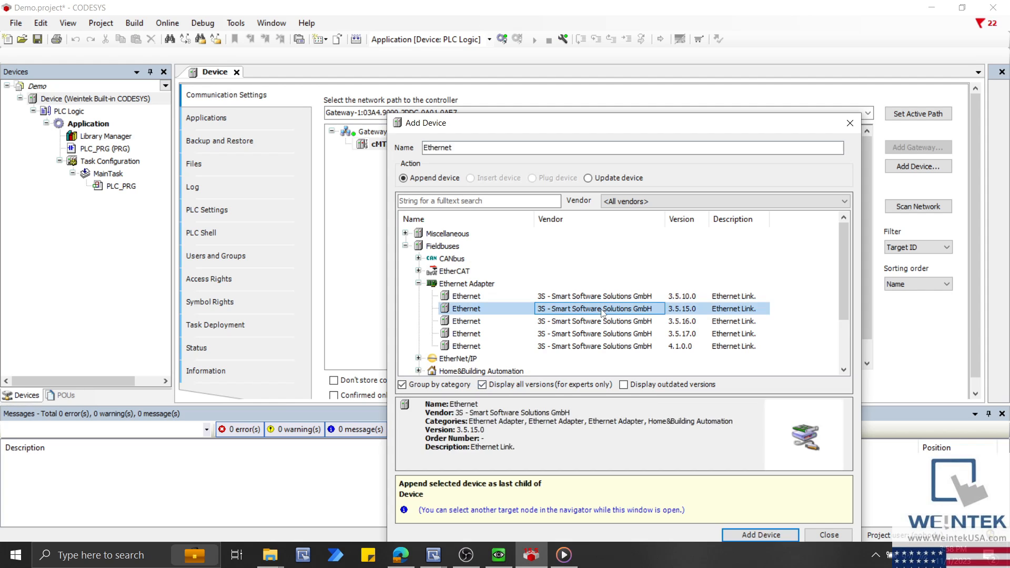
pyautogui.moveTo(595, 126); pyautogui.dragTo(526, 79)
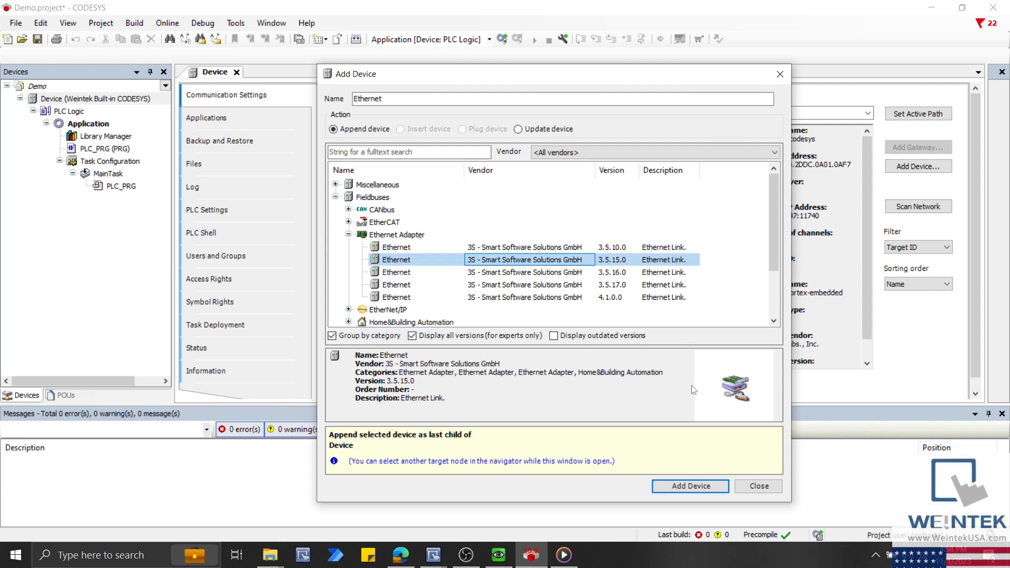
pyautogui.click(690, 486)
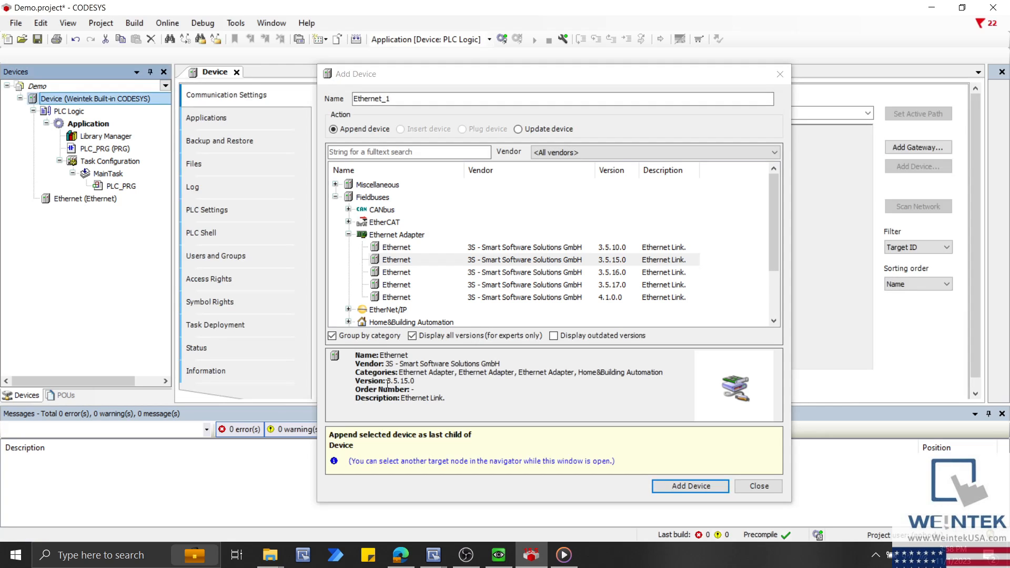
# - Append a Modbus TCP Master, version 3.5.10.0, to the Ethernet adapter
pyautogui.click(99, 199)
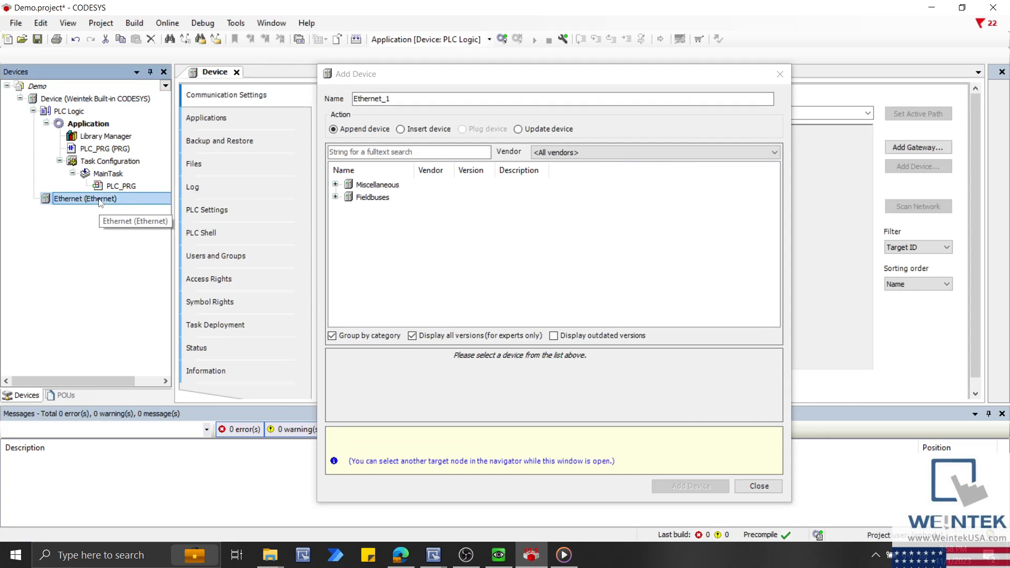
pyautogui.click(335, 197)
pyautogui.click(348, 222)
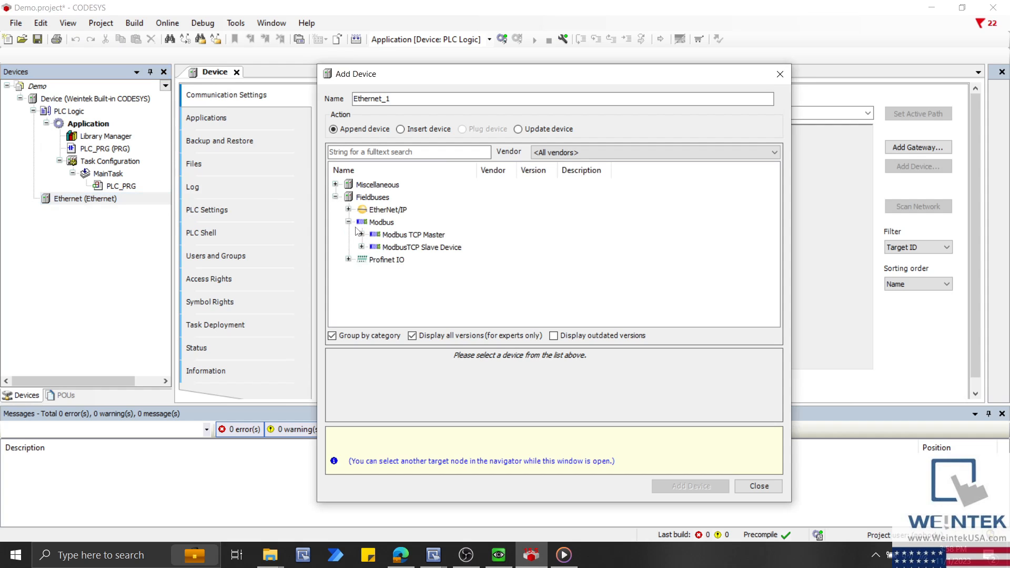
pyautogui.click(361, 235)
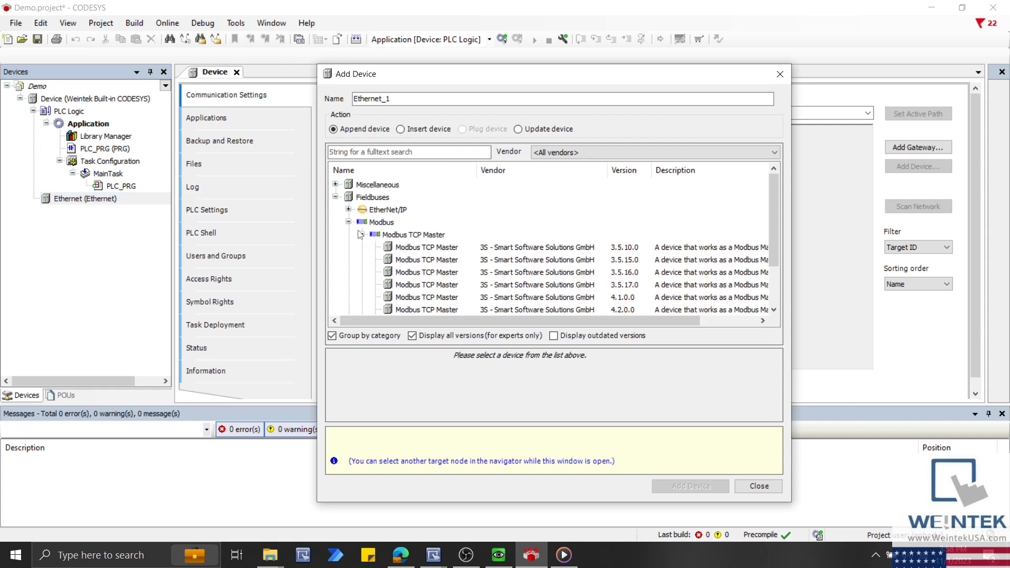
pyautogui.click(548, 249)
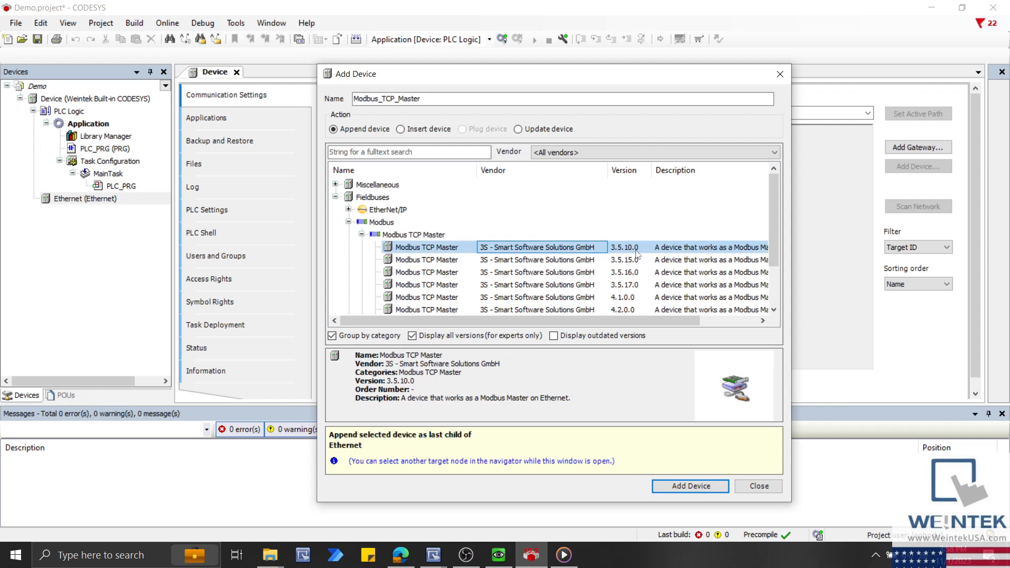
pyautogui.click(682, 486)
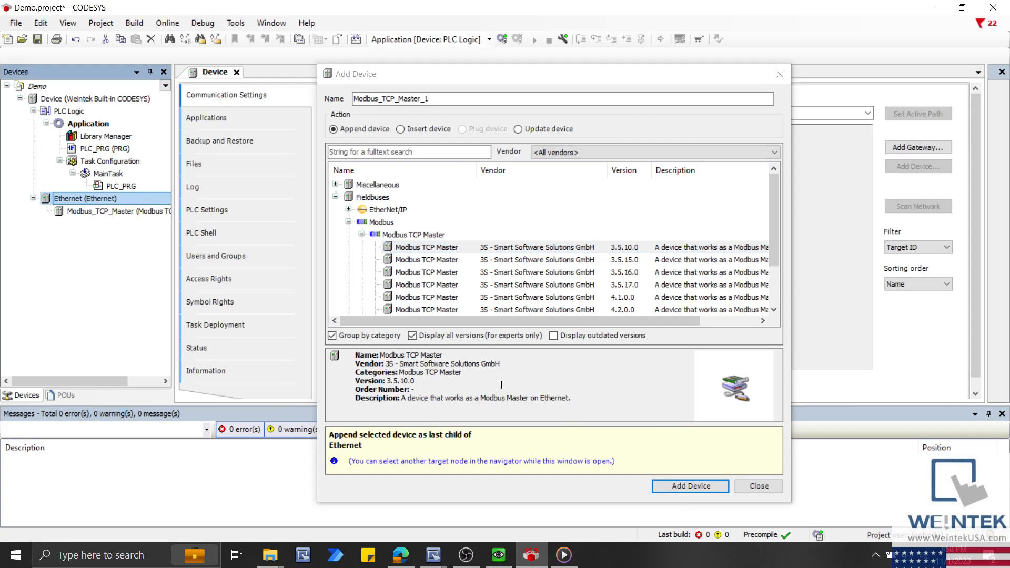
# - Append a Modbus TCP Slave, version 3.5.10.0, to Modbus_TCP_Master and finish adding devices
pyautogui.click(147, 213)
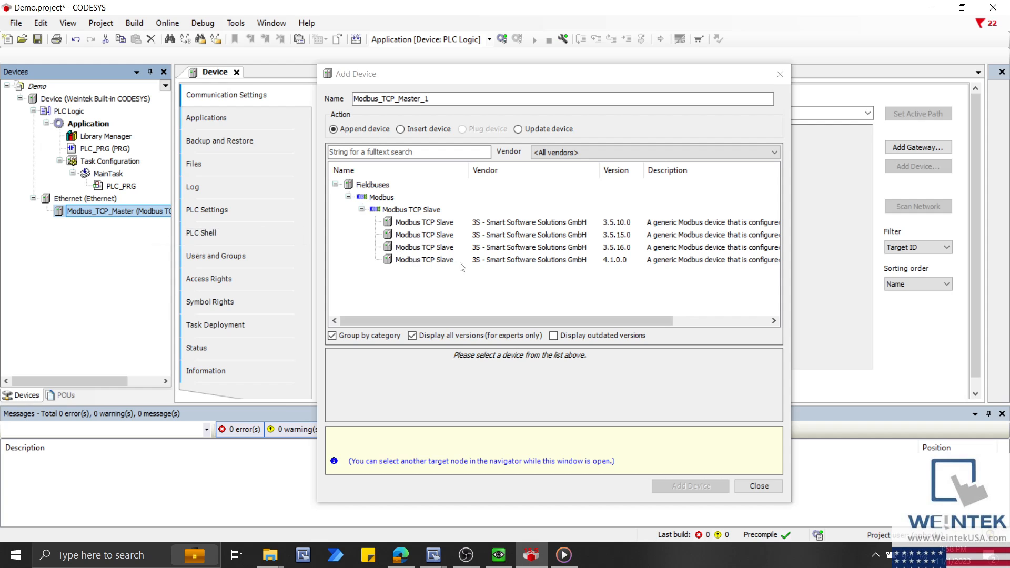
pyautogui.click(570, 225)
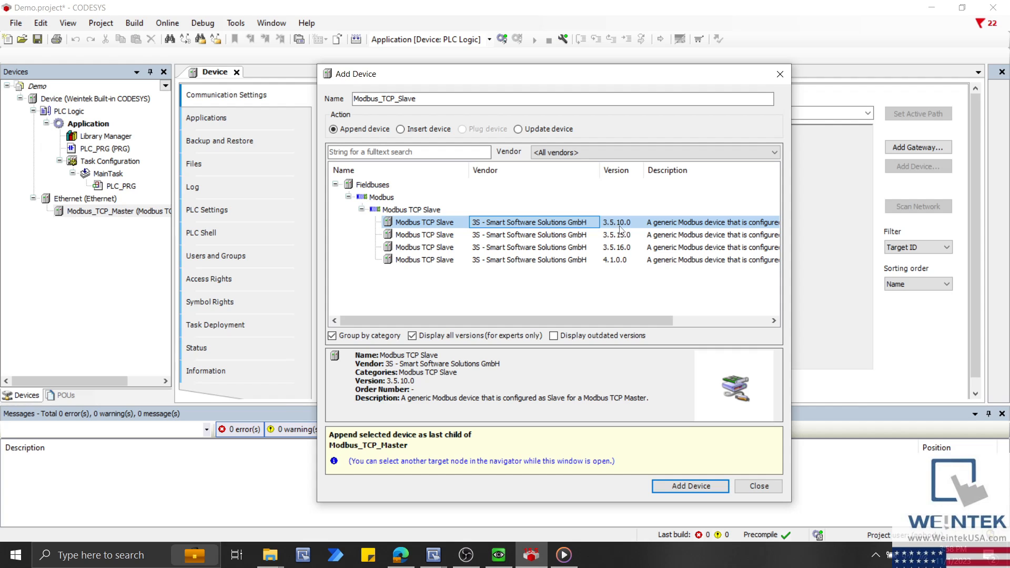
pyautogui.click(676, 486)
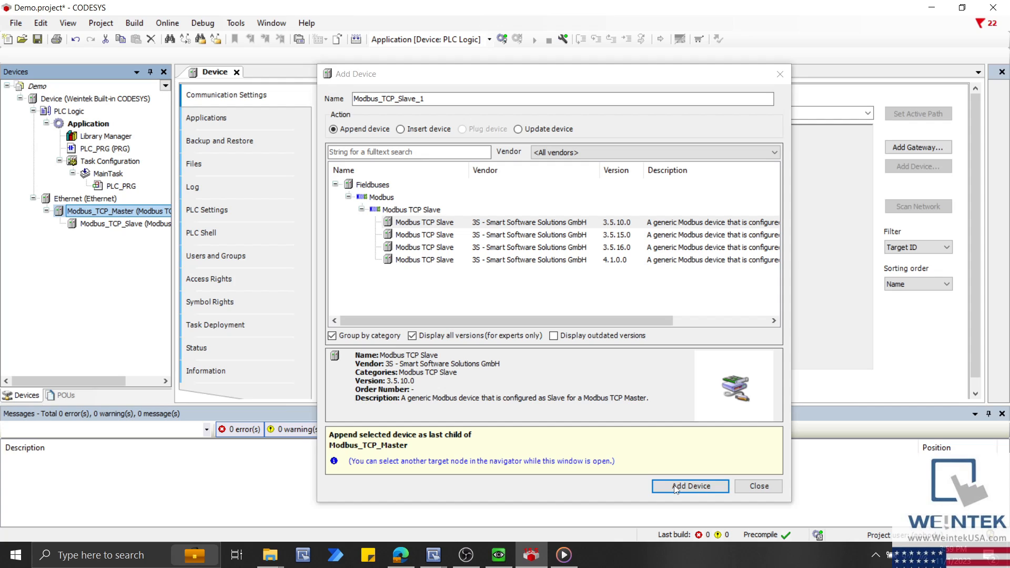
pyautogui.click(759, 487)
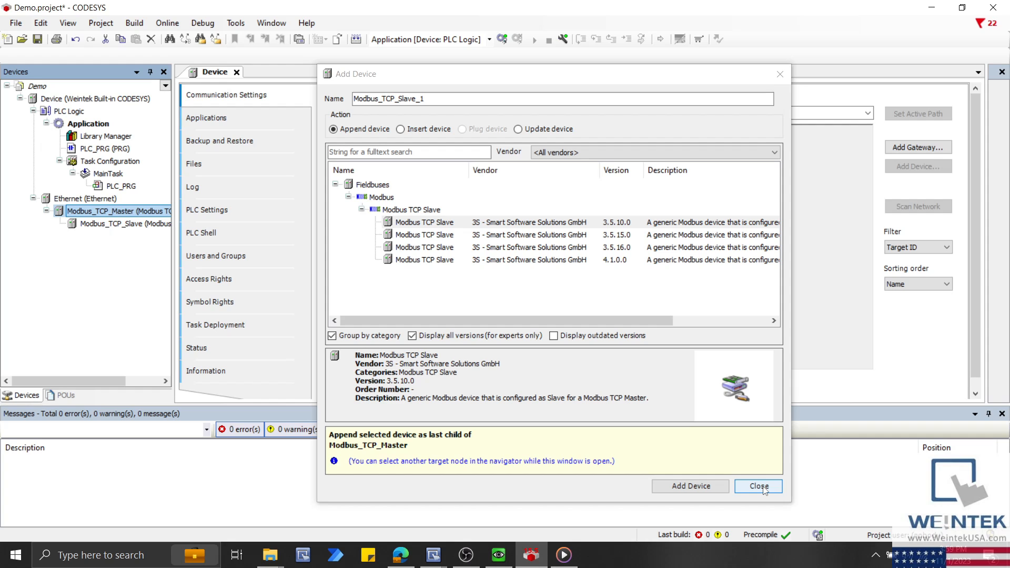
pyautogui.click(764, 489)
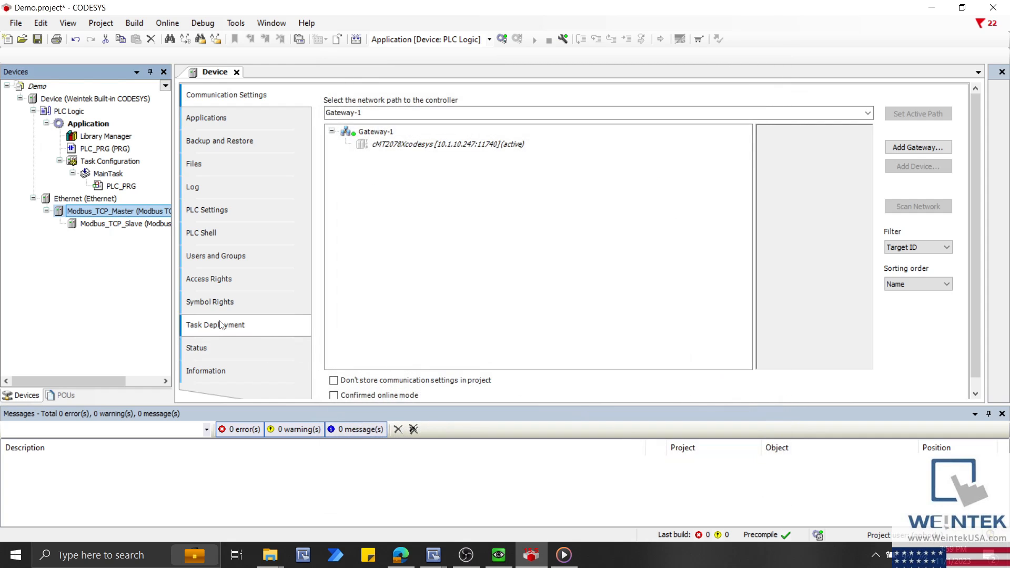
# - Set the Ethernet adapter's interface to vnet1 with IP address 10.255.255.2
pyautogui.doubleClick(111, 199)
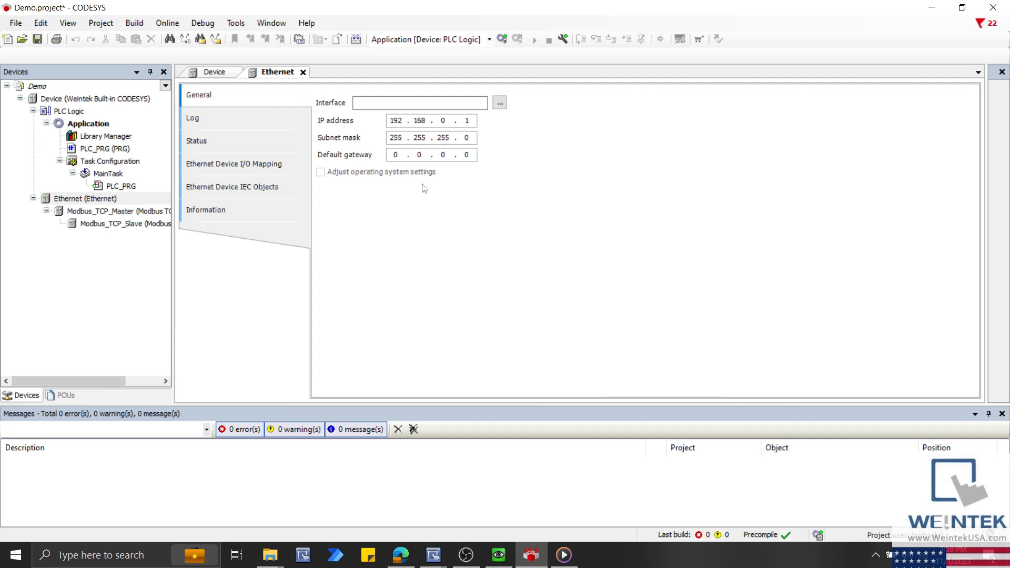
pyautogui.click(500, 103)
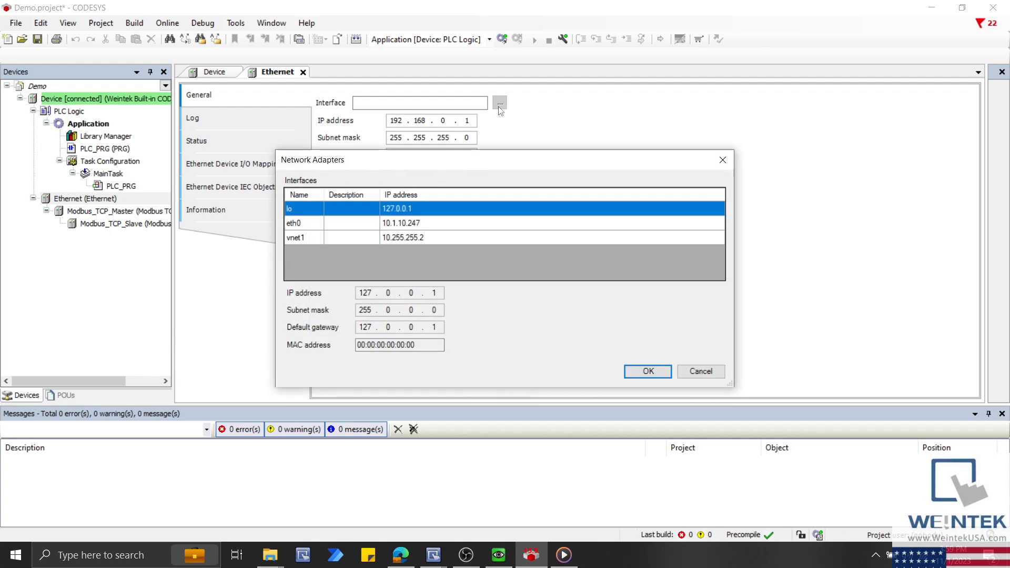
pyautogui.click(439, 227)
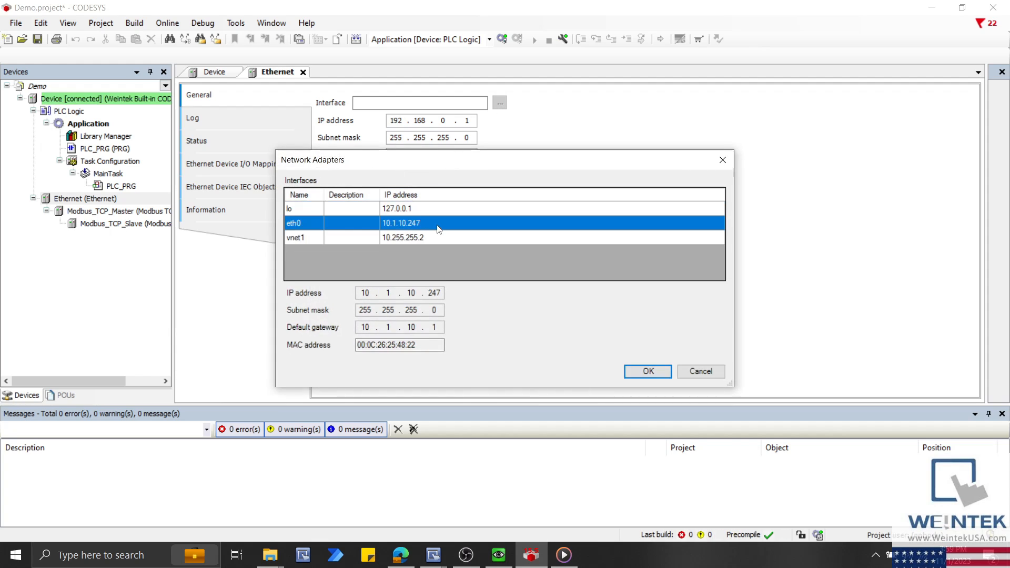
pyautogui.click(444, 243)
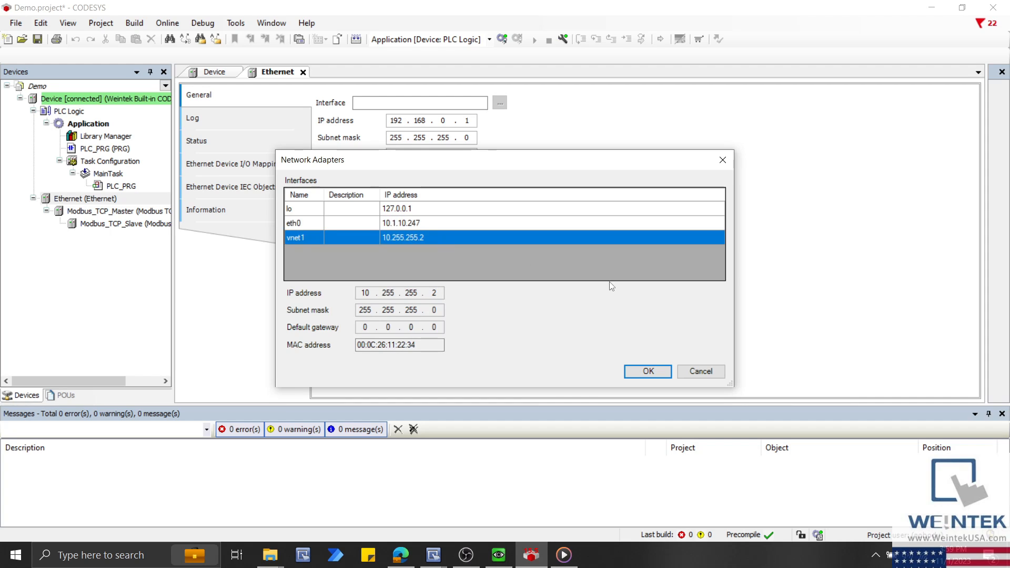
pyautogui.click(637, 373)
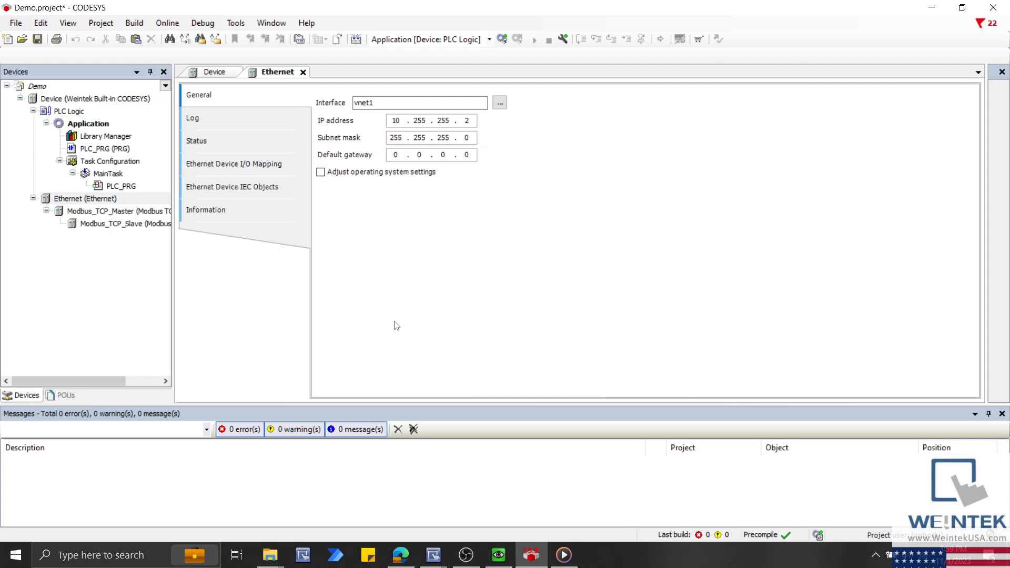
# - Open the general settings of Modbus_TCP_Master and enable Auto-reconnect
pyautogui.click(136, 213)
pyautogui.doubleClick(135, 213)
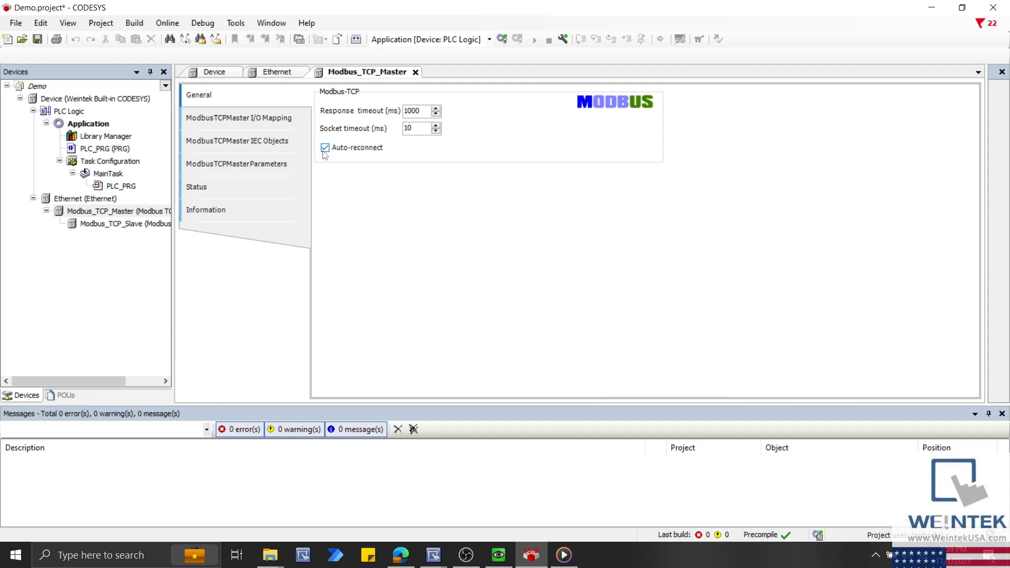
# - Open the general settings of Modbus_TCP_Slave and set the slave IP address to 10.255.255.1 and the Unit-ID to 1
pyautogui.doubleClick(150, 225)
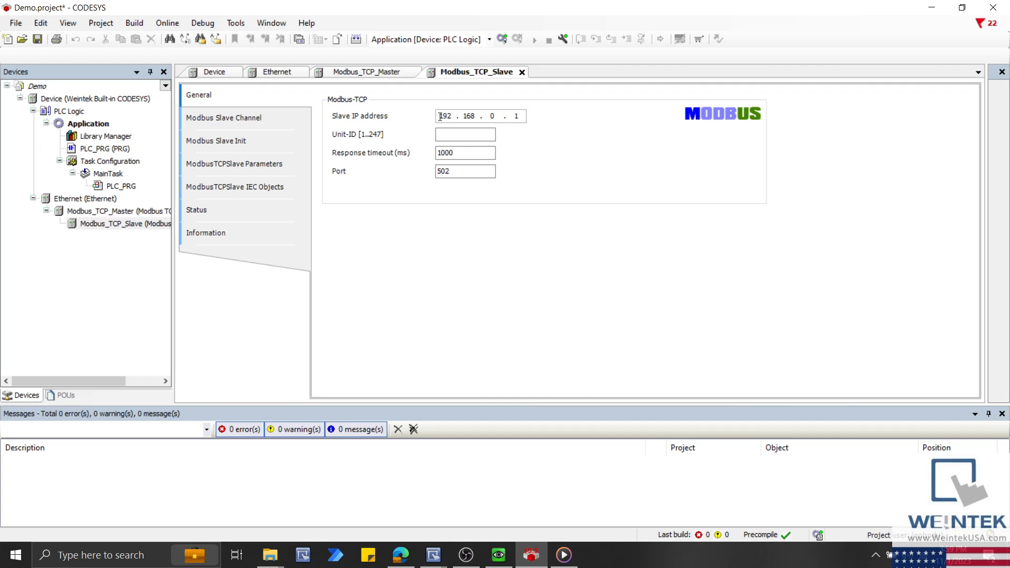
pyautogui.doubleClick(444, 116)
pyautogui.write('10')
pyautogui.press('.')
pyautogui.write('255255')
pyautogui.click(452, 135)
pyautogui.write('1')
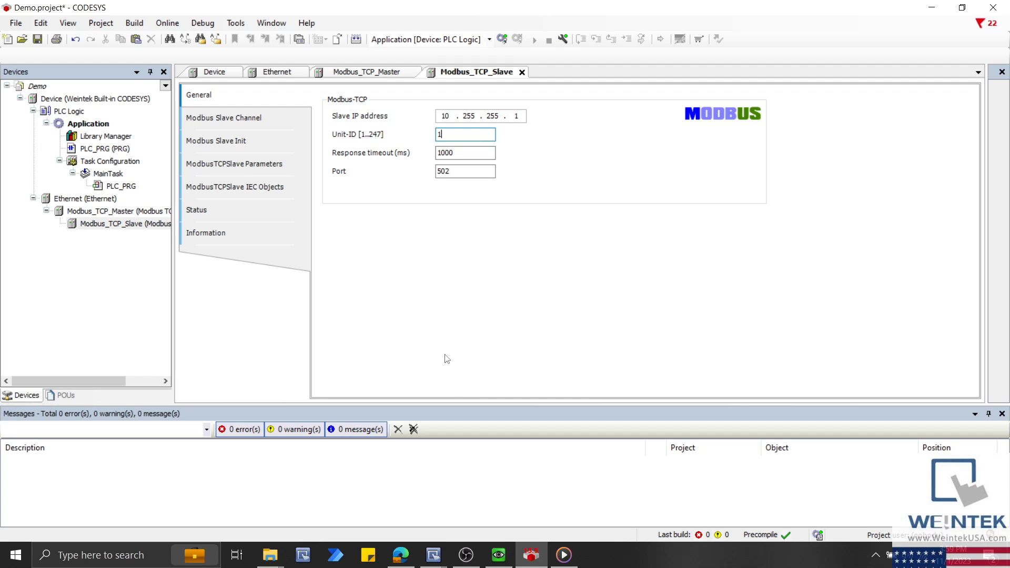
# - Switch to EasyBuilder Pro and examine the MODBUS Server's port and station number in its device settings
pyautogui.click(434, 554)
pyautogui.click(417, 522)
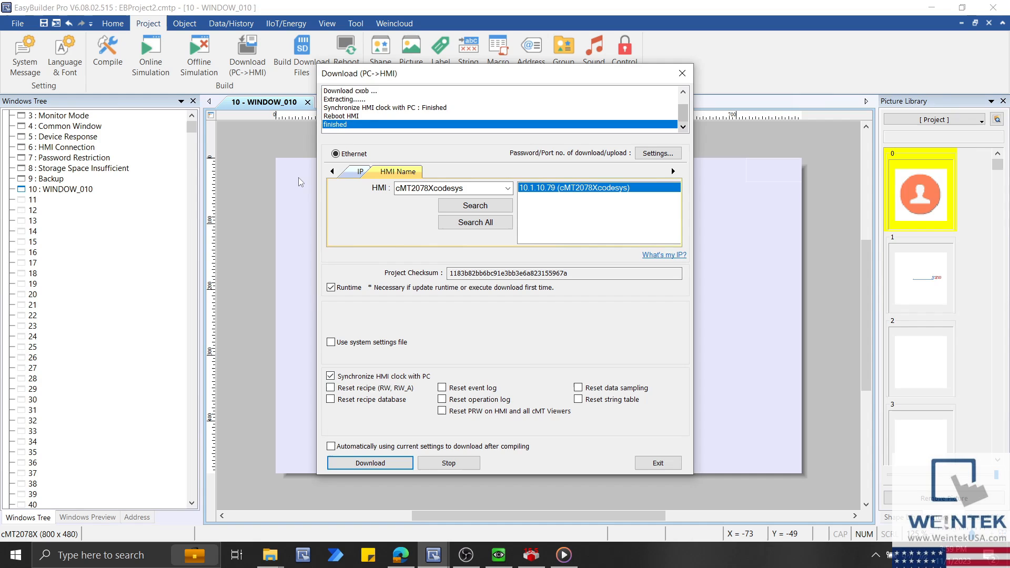
pyautogui.press('Escape')
pyautogui.click(114, 24)
pyautogui.click(115, 50)
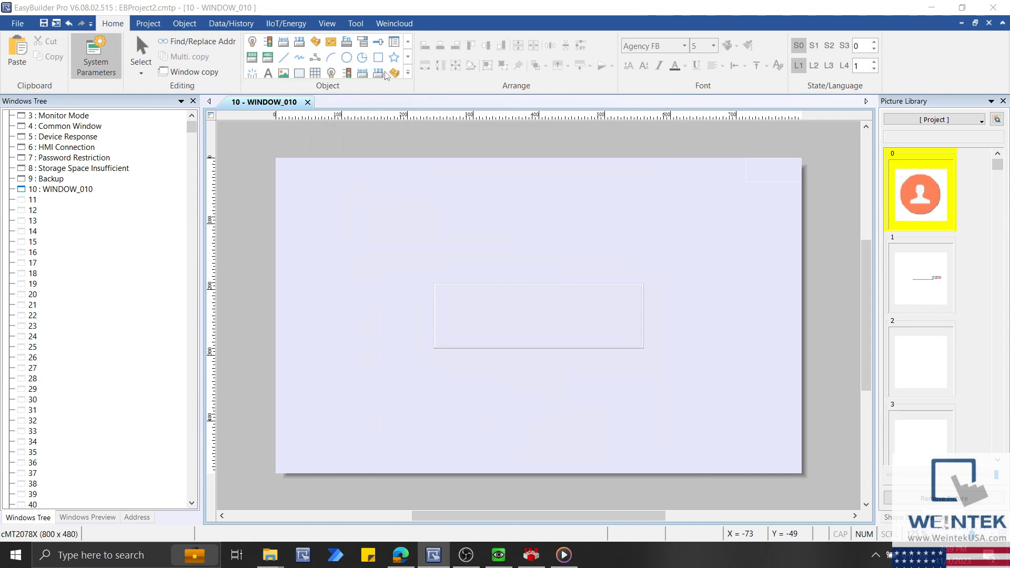
pyautogui.click(435, 115)
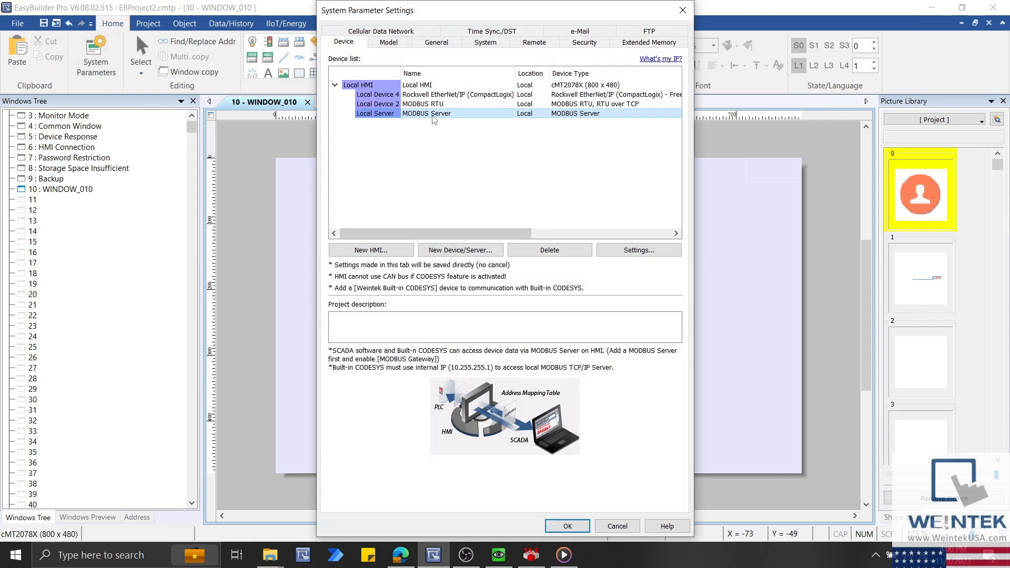
pyautogui.doubleClick(434, 118)
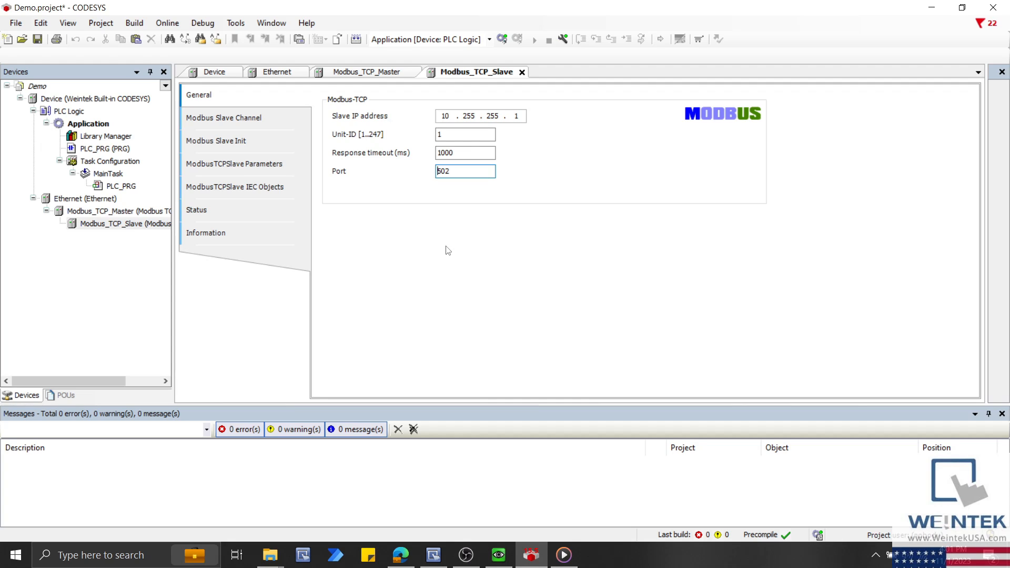
# - Open the slave's channel list in CODESYS, and examine the MODBUS Server's address mapping table in EasyBuilder Pro
pyautogui.click(290, 125)
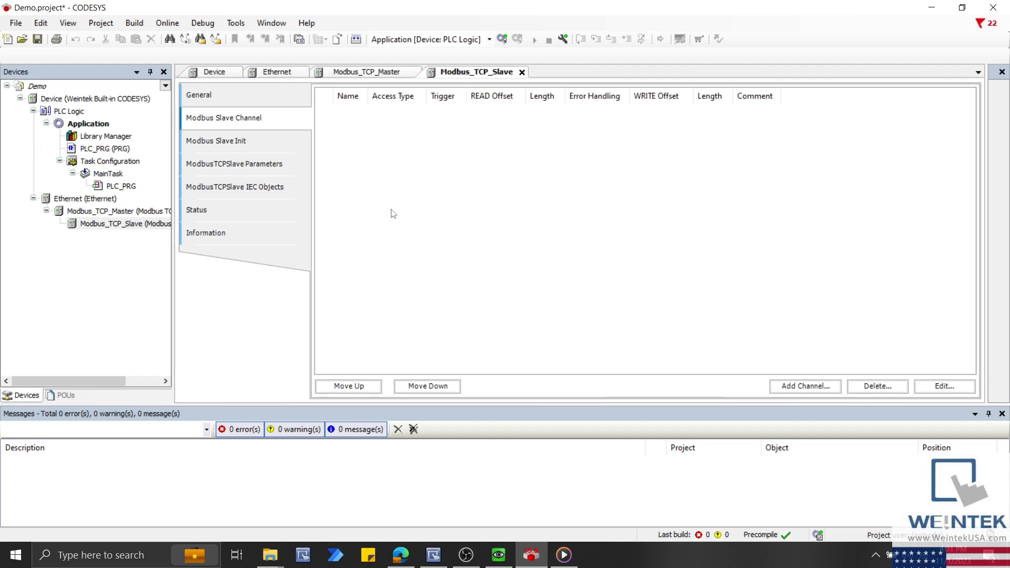
pyautogui.moveTo(433, 554)
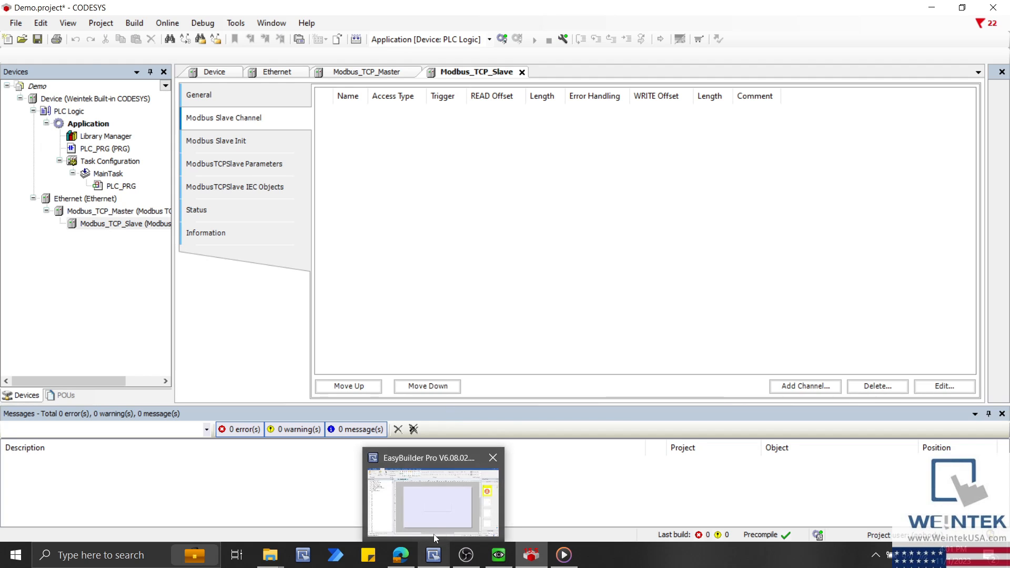
pyautogui.click(429, 520)
pyautogui.click(429, 520)
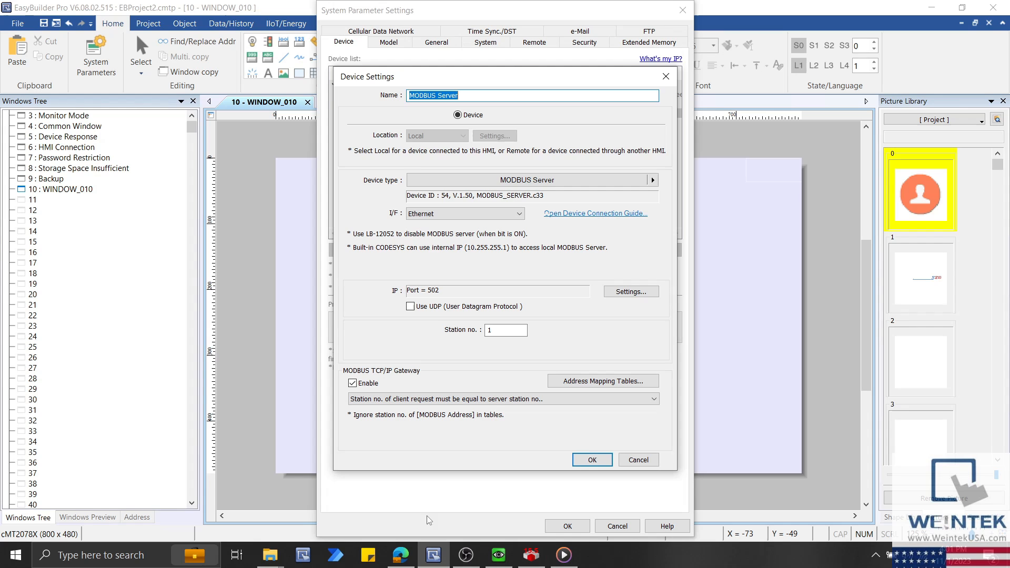
pyautogui.click(612, 387)
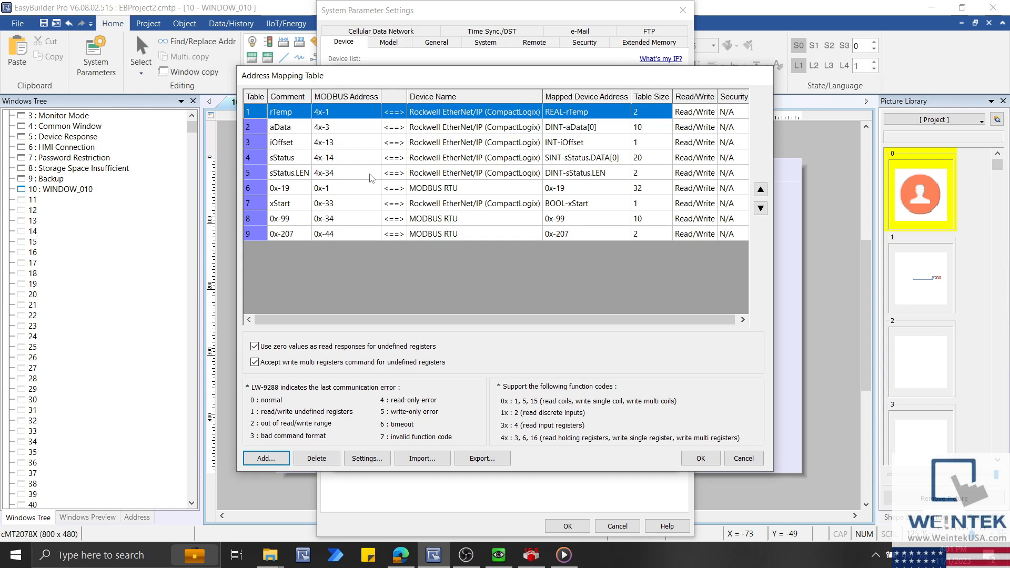
# - Return to CODESYS and start a new slave channel named 4x(R) with a READ register offset of 0
pyautogui.click(530, 555)
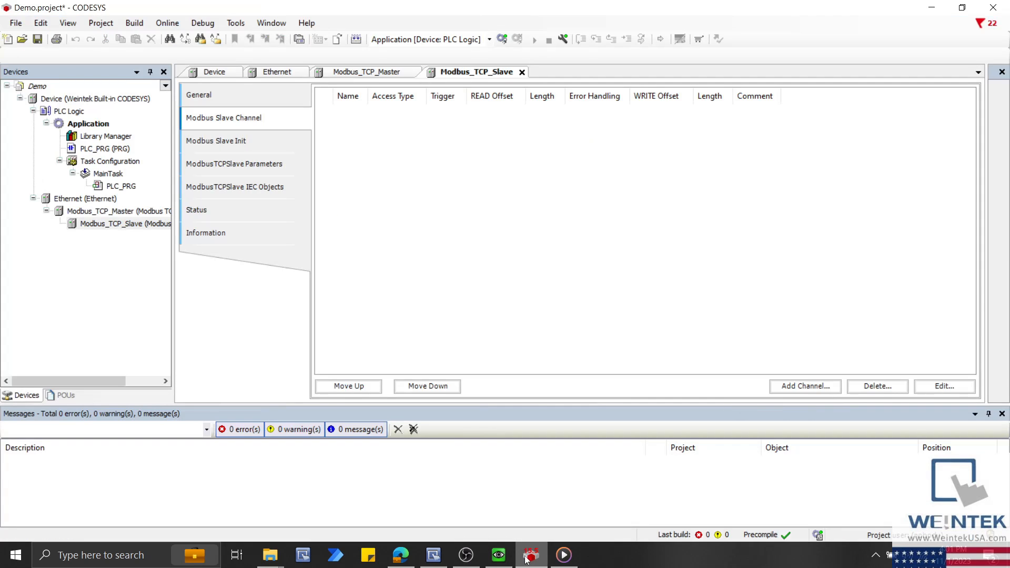
pyautogui.click(789, 393)
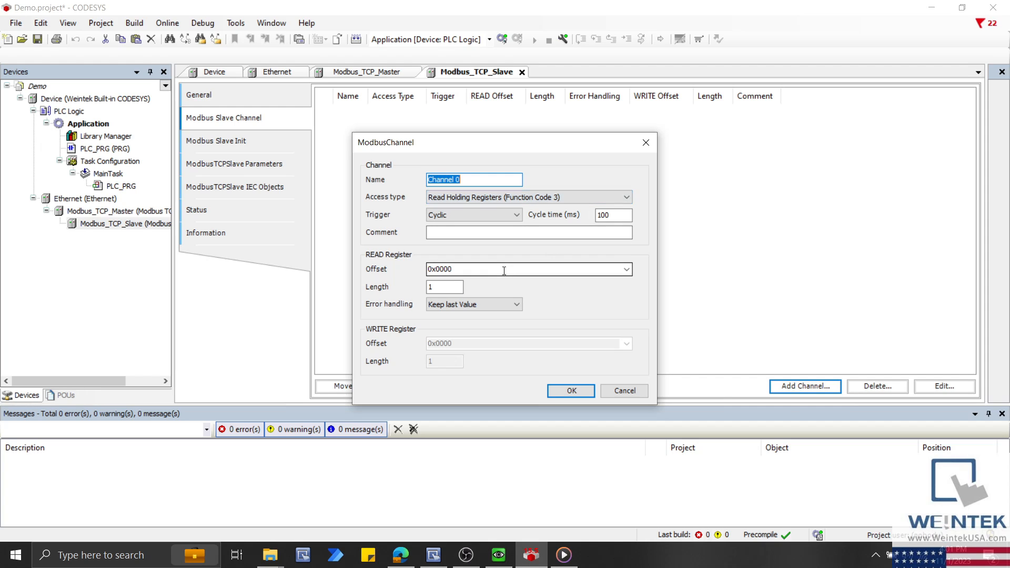
pyautogui.click(443, 269)
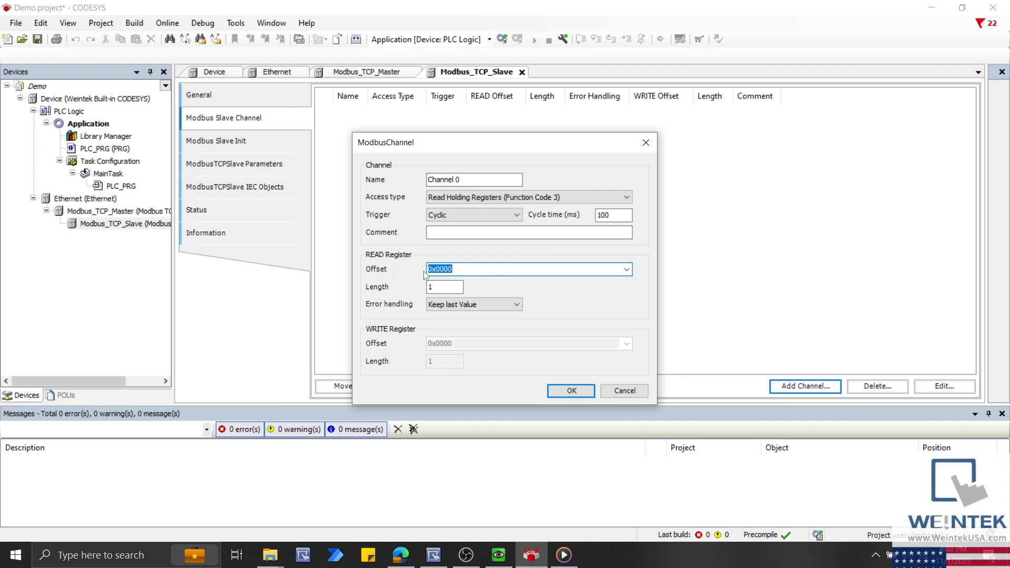
pyautogui.write('0 +1 = 1')
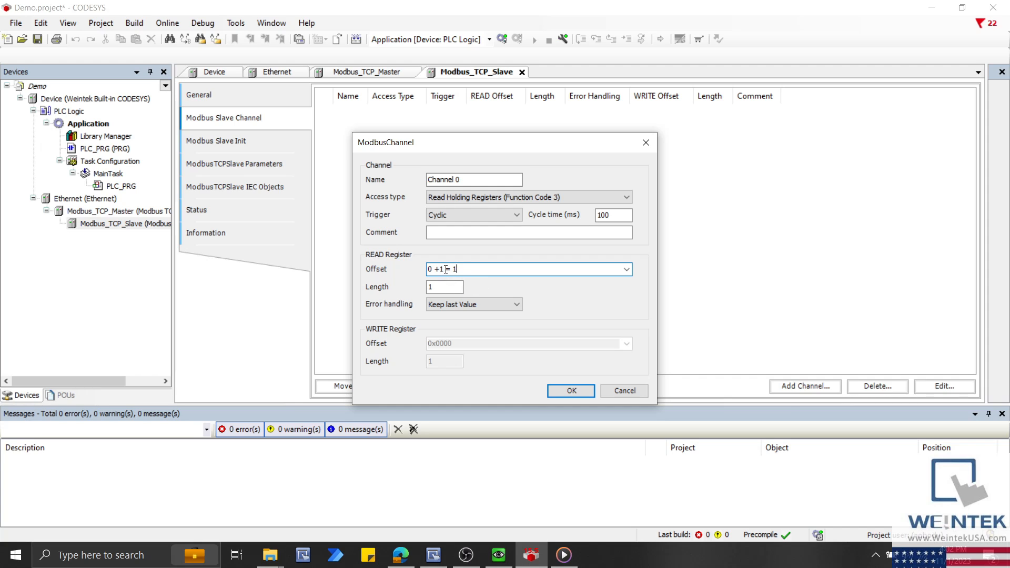
pyautogui.moveTo(443, 268)
pyautogui.mouseDown()
pyautogui.moveTo(463, 270)
pyautogui.moveTo(434, 271)
pyautogui.mouseUp()
pyautogui.press('BackSpace')
pyautogui.moveTo(485, 179); pyautogui.dragTo(426, 180)
pyautogui.write('4x')
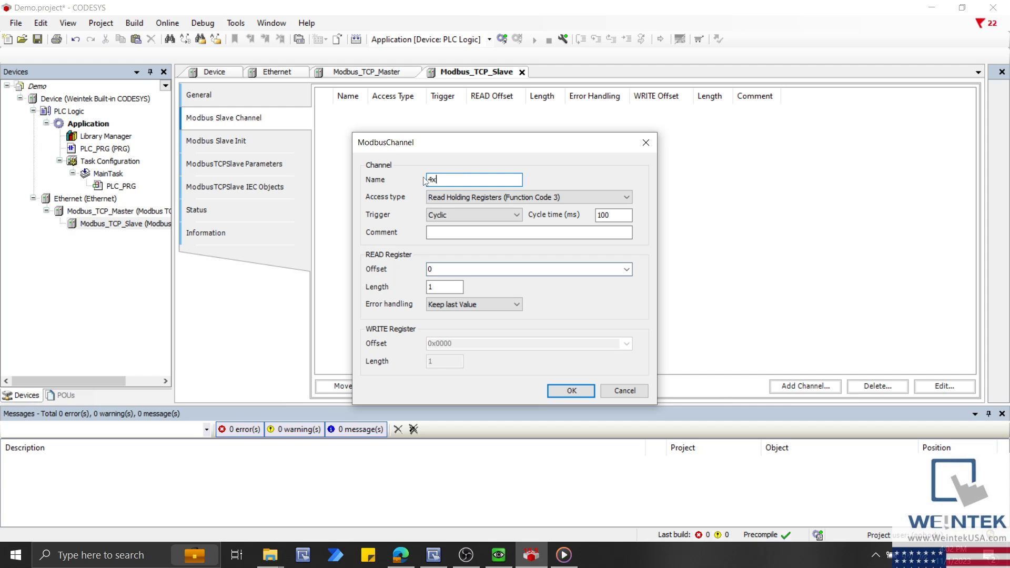
pyautogui.write('(R)')
# - Set the channel's READ register length to 35 and review the available access types, keeping Read Holding Registers (Function Code 3)
pyautogui.click(460, 287)
pyautogui.moveTo(460, 287); pyautogui.dragTo(374, 288)
pyautogui.write('35')
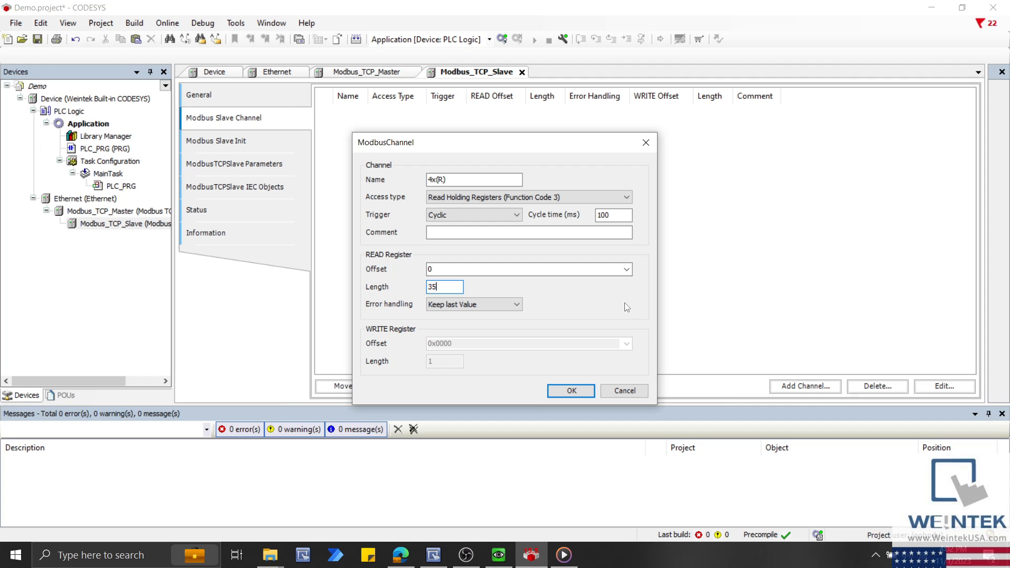
pyautogui.click(619, 193)
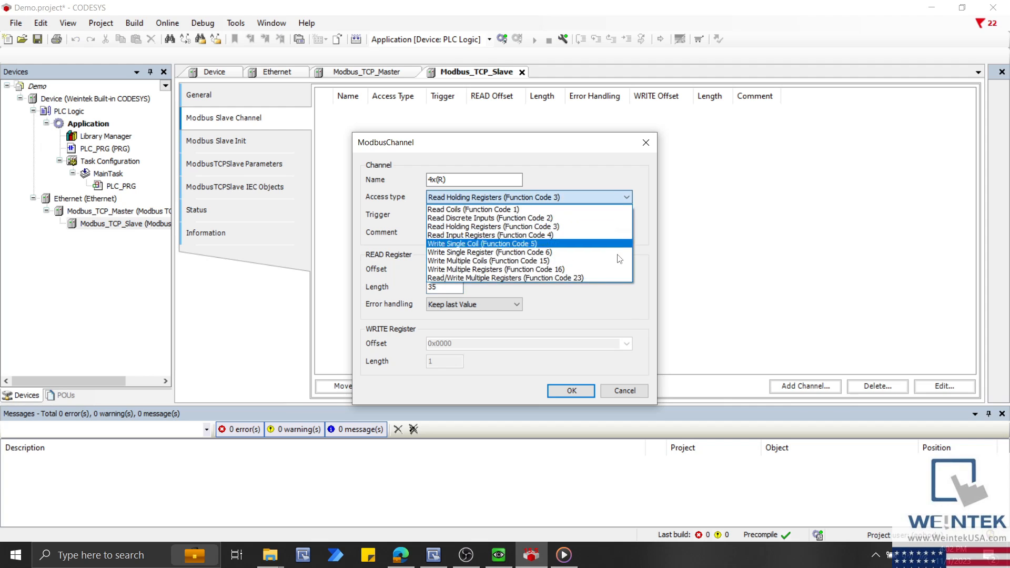
pyautogui.click(621, 304)
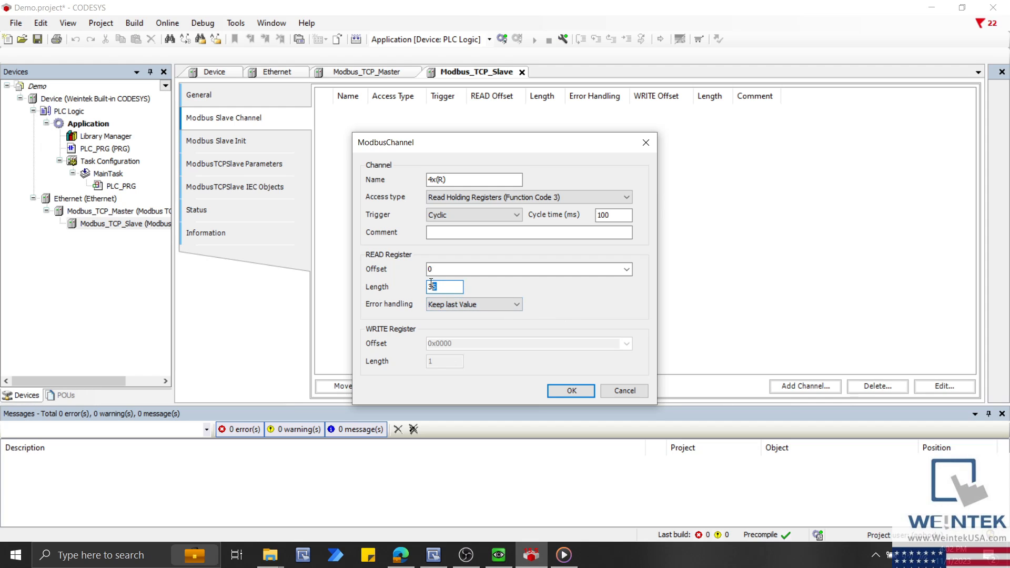
# - Check the address mapping table in EasyBuilder Pro, return to CODESYS and try a READ register length of 180
pyautogui.doubleClick(449, 283)
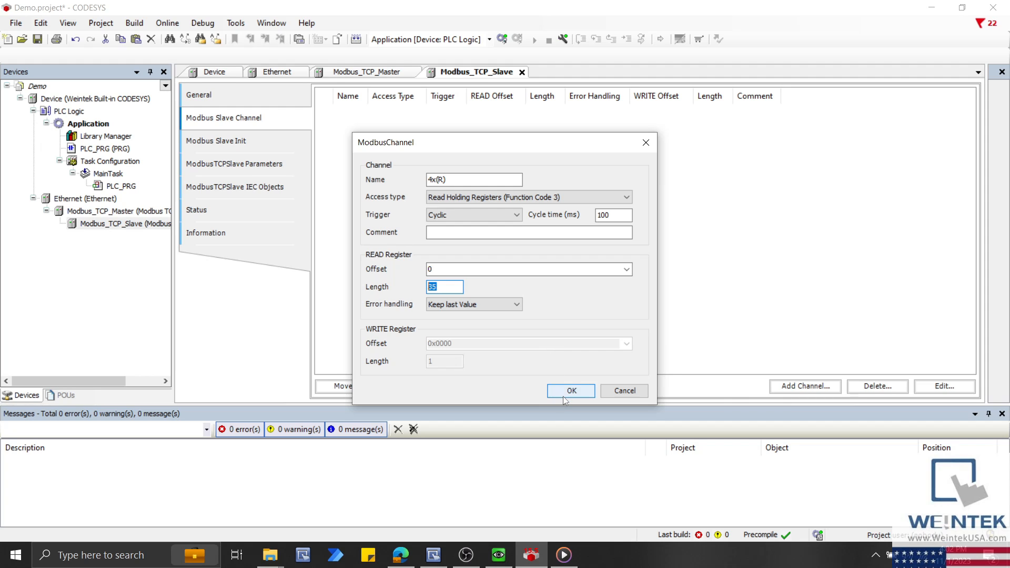
pyautogui.click(433, 555)
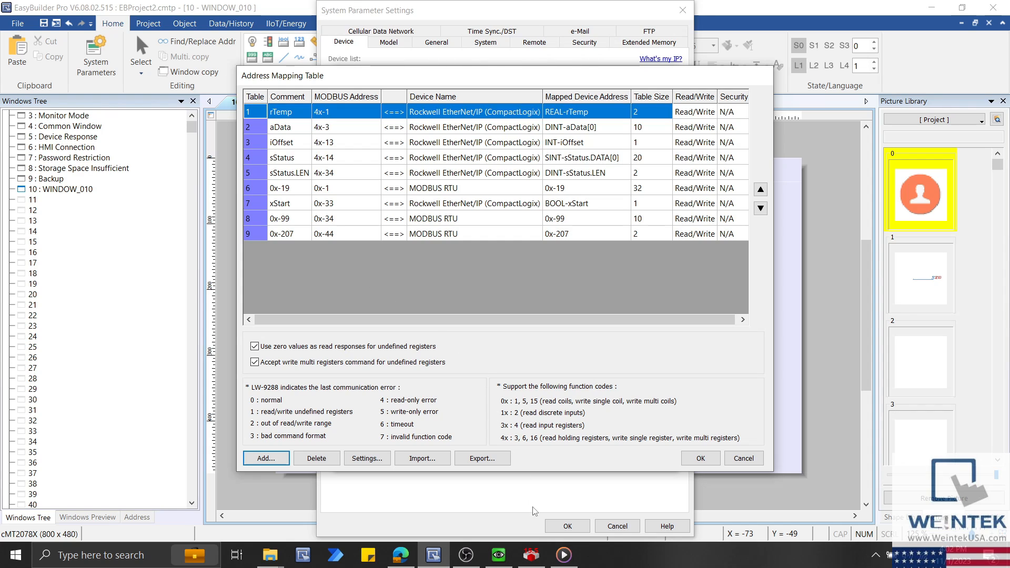
pyautogui.moveTo(527, 553)
pyautogui.click(527, 526)
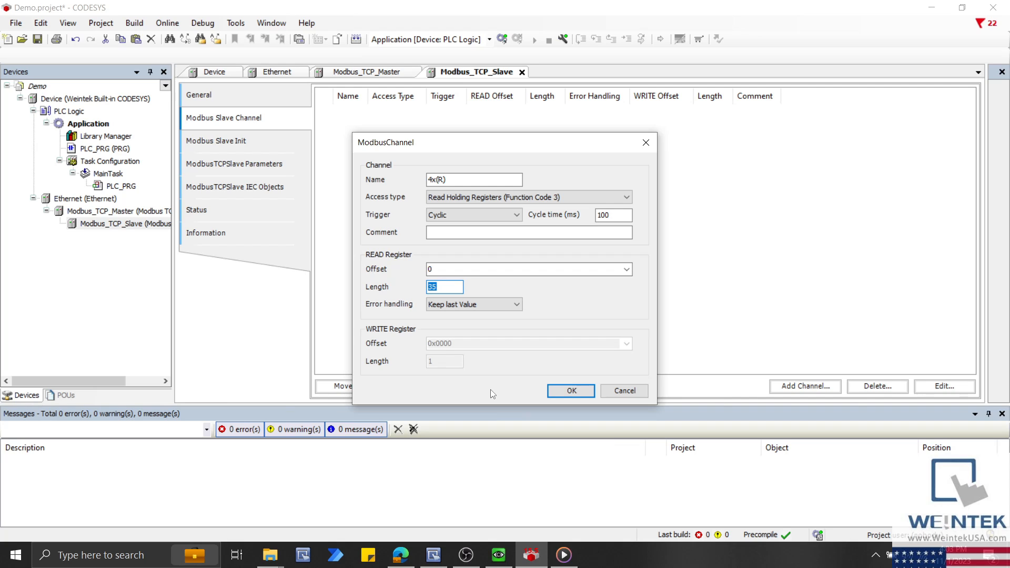
pyautogui.write('180')
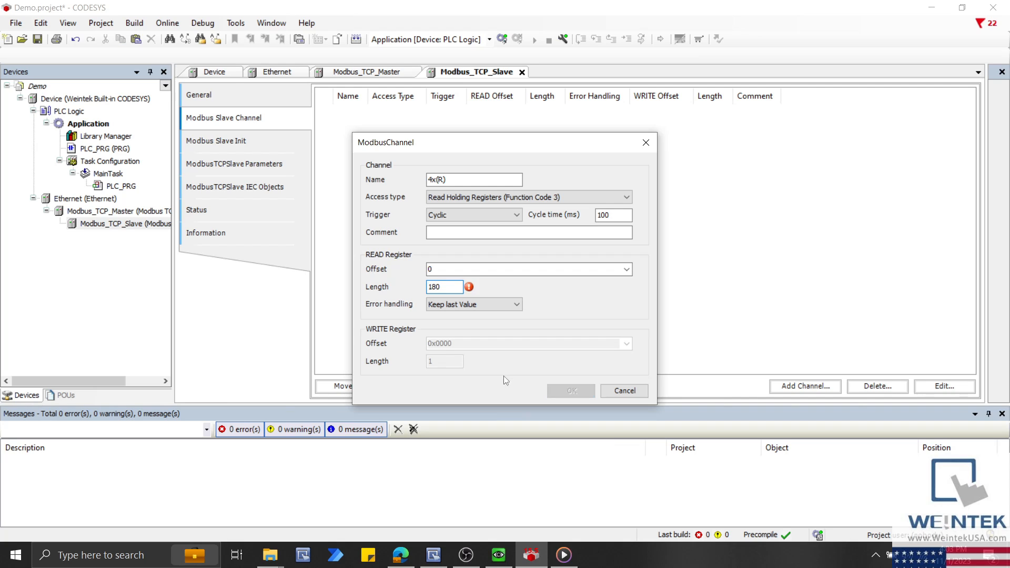
pyautogui.moveTo(471, 290)
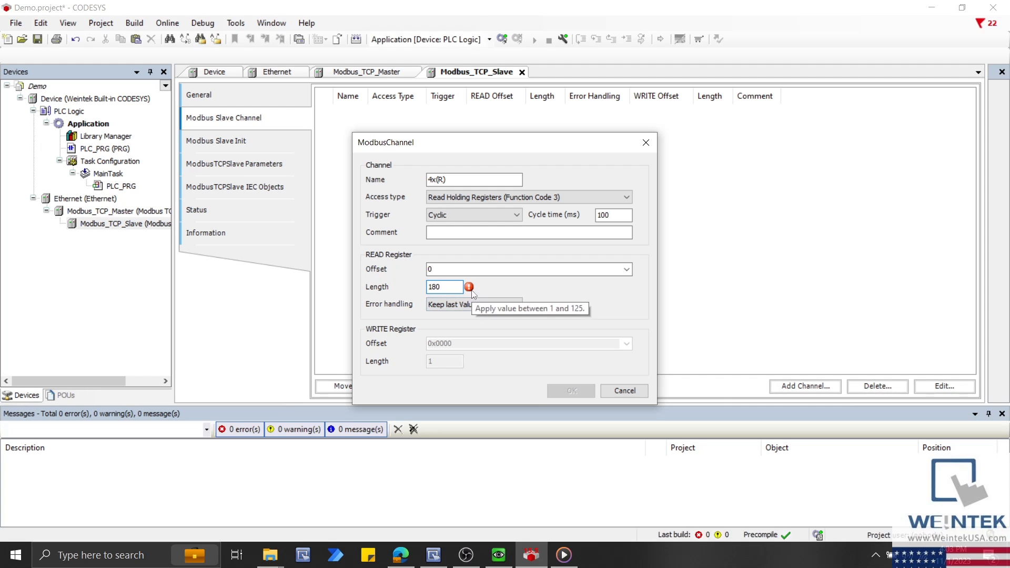
# - Set the READ register length to 35 and add the 4x(R) channel to the slave
pyautogui.moveTo(453, 290); pyautogui.dragTo(386, 288)
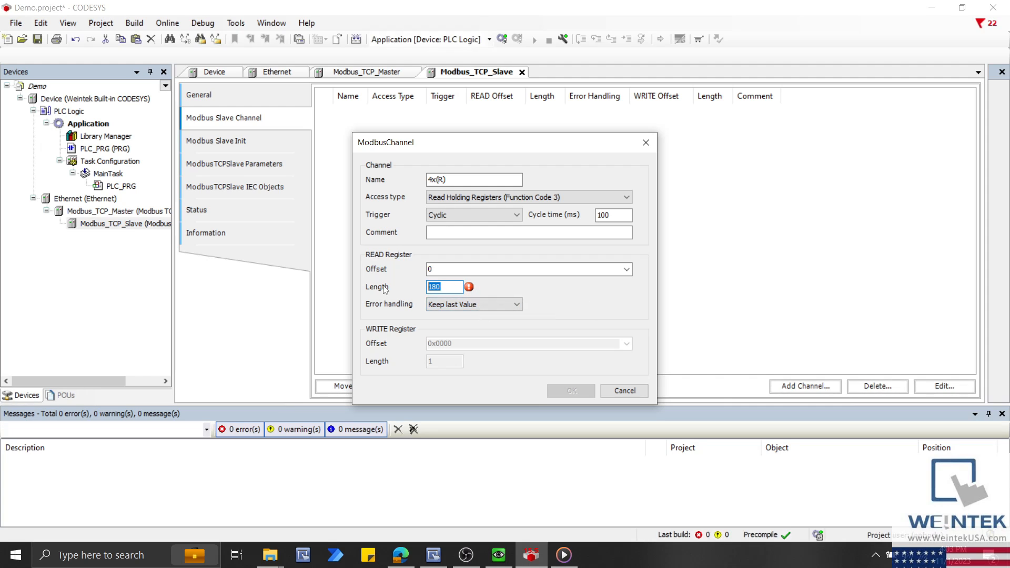
pyautogui.write('35')
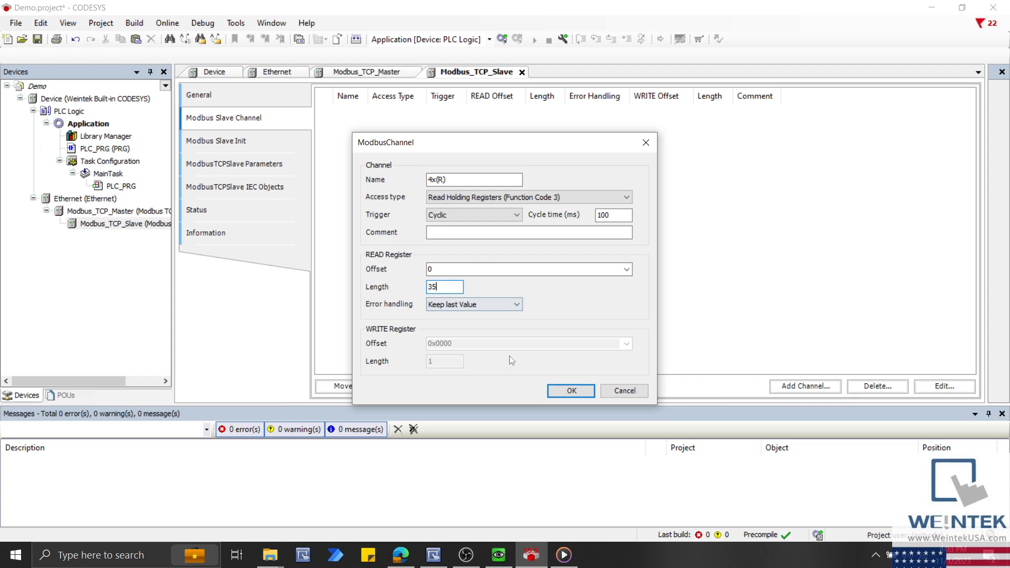
pyautogui.click(554, 396)
pyautogui.click(553, 393)
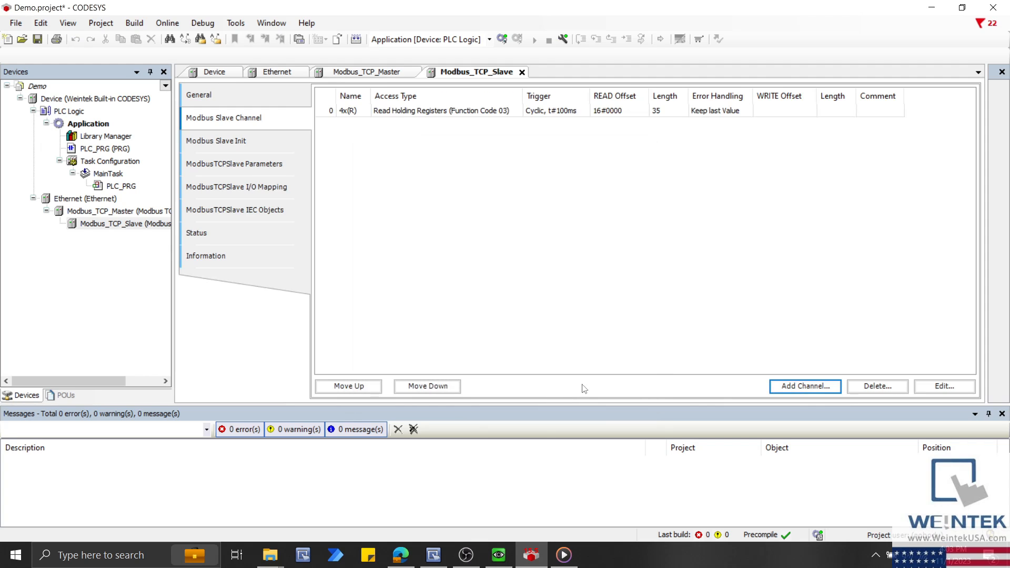
# - Start a second channel using Write Multiple Registers (Function Code 16) with WRITE register offset 0 and length 35
pyautogui.click(778, 388)
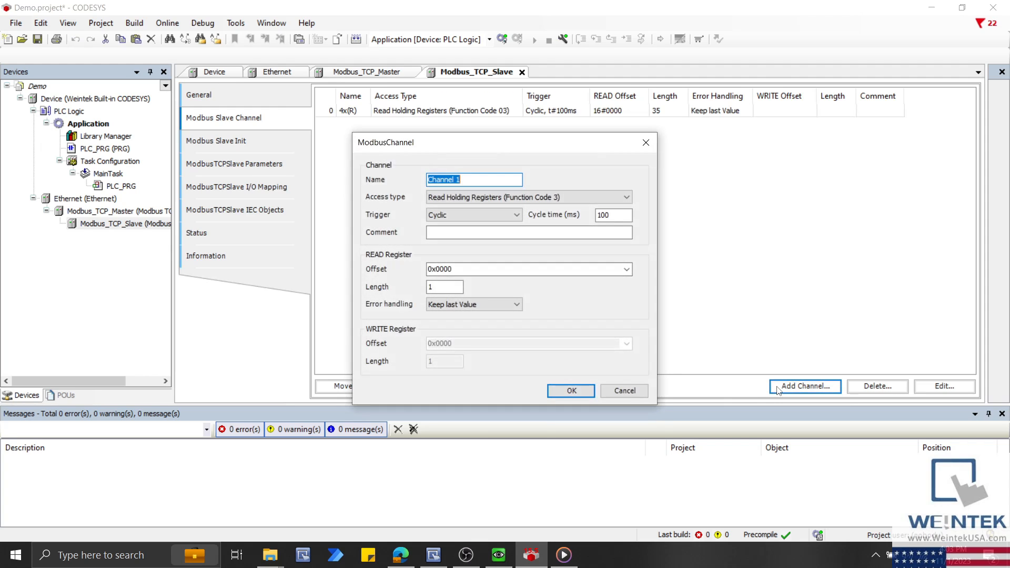
pyautogui.click(589, 198)
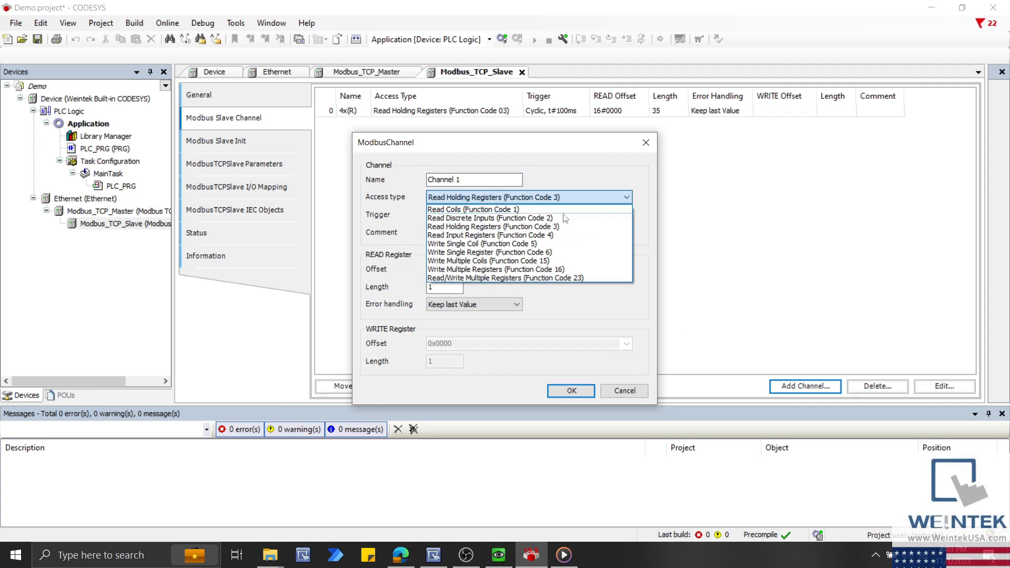
pyautogui.click(547, 269)
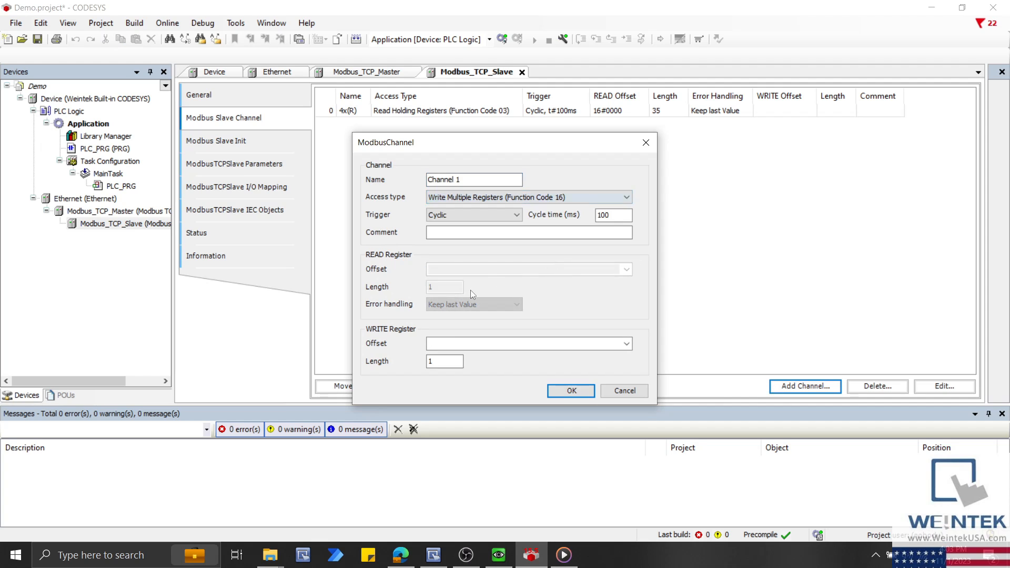
pyautogui.doubleClick(436, 360)
pyautogui.write('35')
pyautogui.click(458, 343)
pyautogui.write('0')
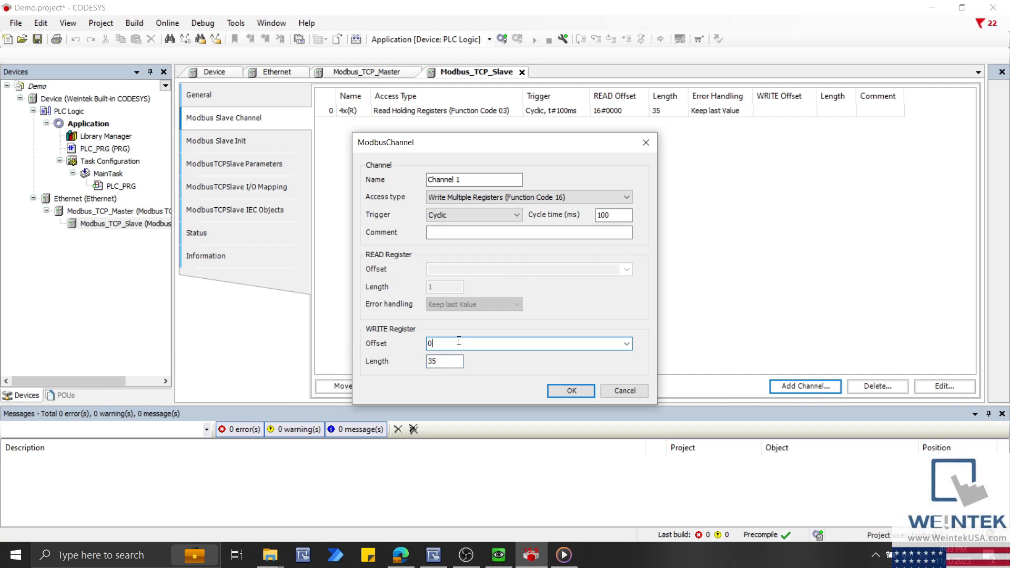
# - Set the channel's trigger to Rising edge, name it 4x(W) and add it to the slave
pyautogui.click(496, 214)
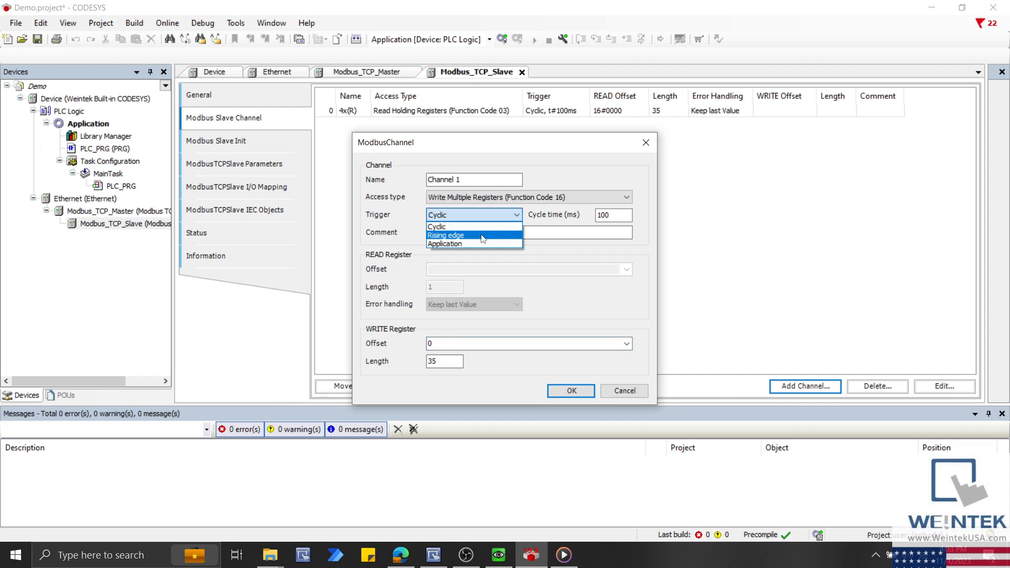
pyautogui.click(463, 232)
pyautogui.moveTo(471, 180); pyautogui.dragTo(368, 179)
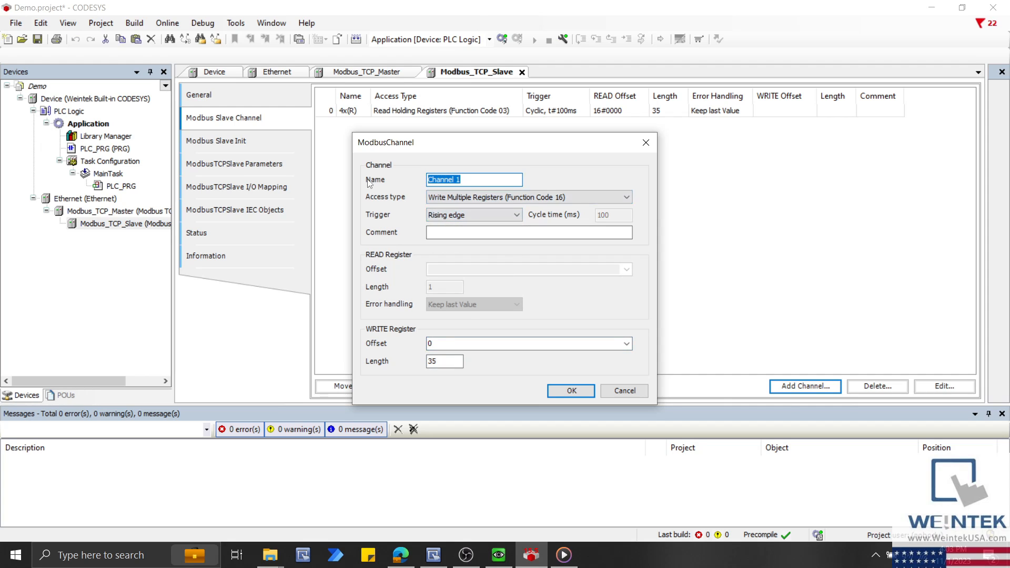
pyautogui.write('4x(W')
pyautogui.click(553, 390)
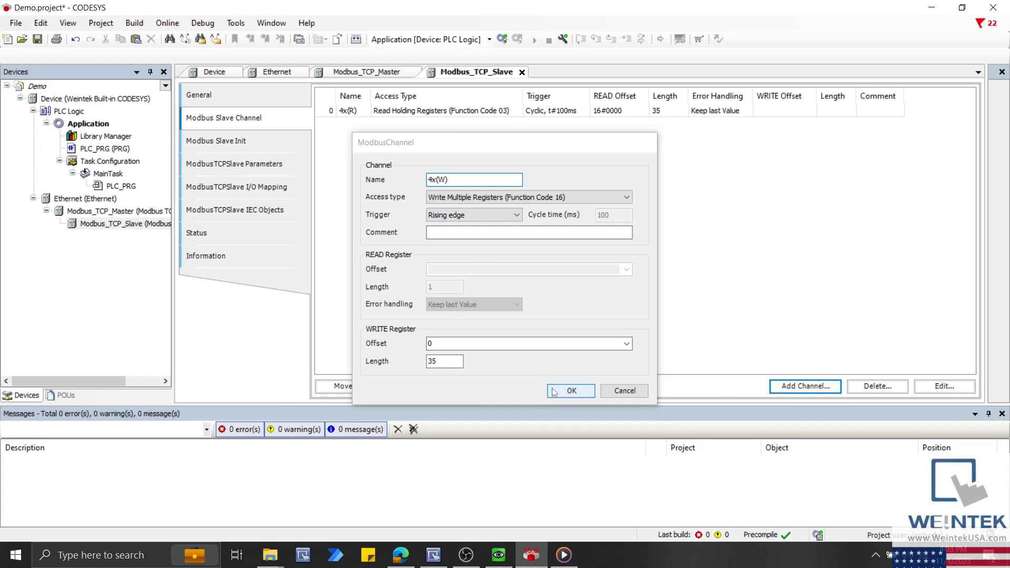
# - Start a new slave channel with access type Read Coils (Function Code 1) and name it 0x(R)
pyautogui.click(781, 389)
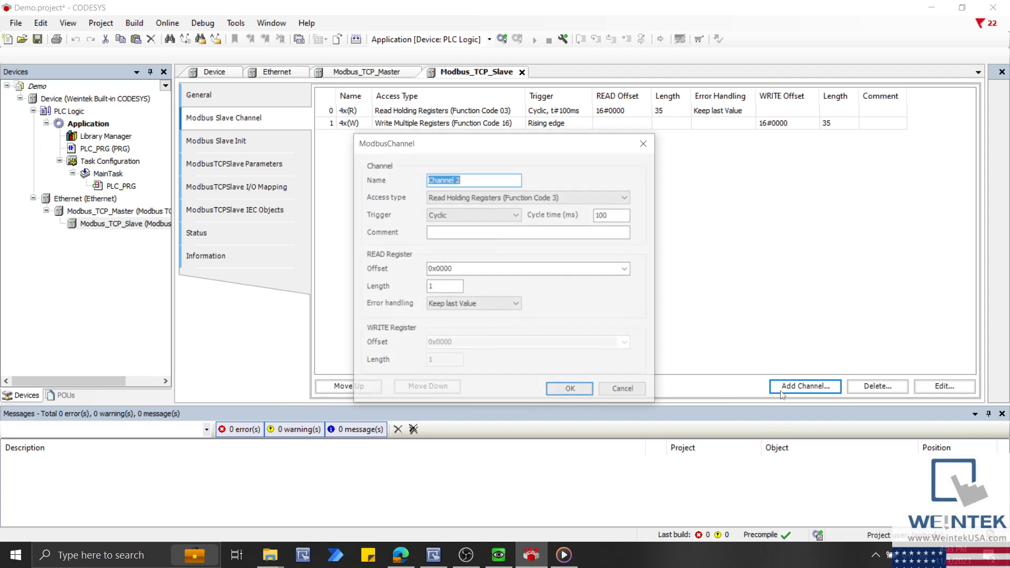
pyautogui.click(534, 197)
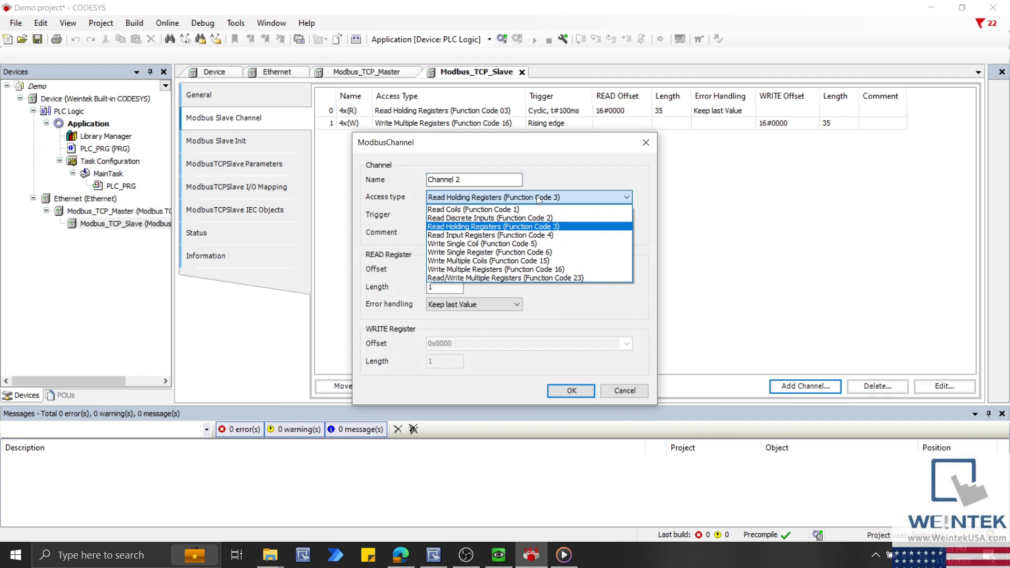
pyautogui.click(533, 209)
pyautogui.hotkey('shift', 'Tab')
pyautogui.write('0')
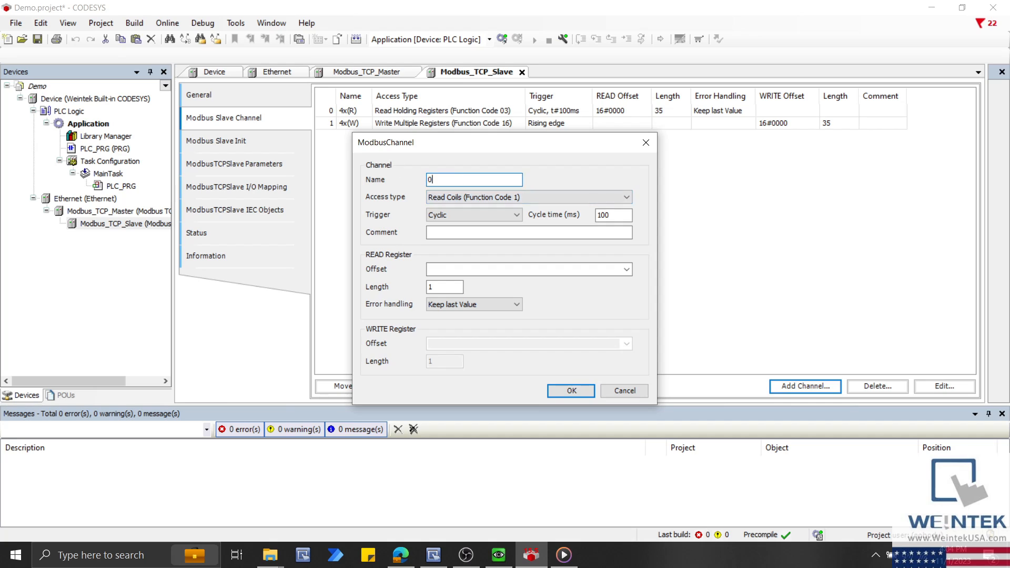
pyautogui.write('x(R)')
# - Set the 0x(R) channel's READ register length to 45 and offset to 0, and add it to the slave
pyautogui.doubleClick(445, 288)
pyautogui.write('45')
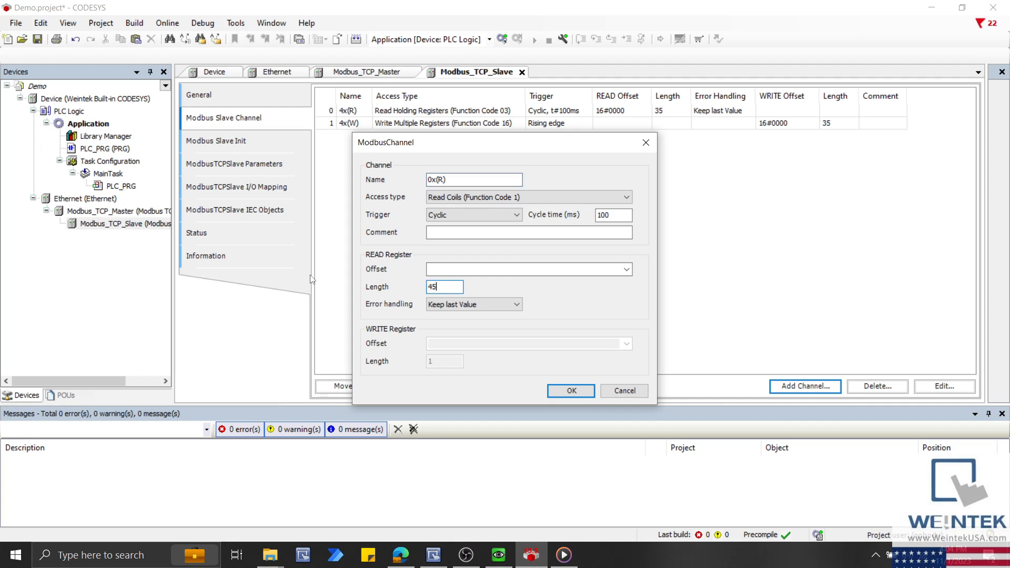
pyautogui.click(442, 268)
pyautogui.write('0')
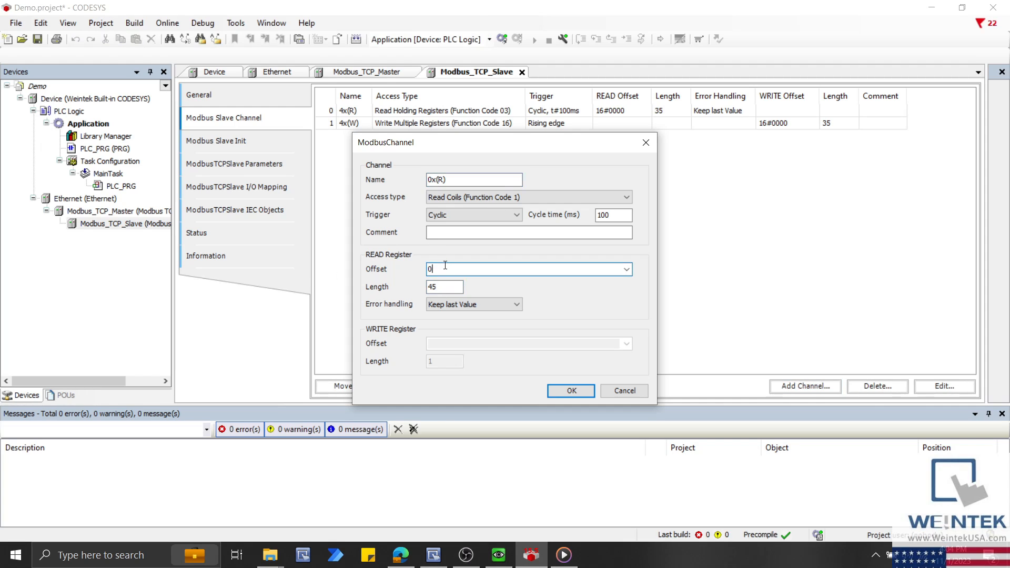
pyautogui.click(570, 390)
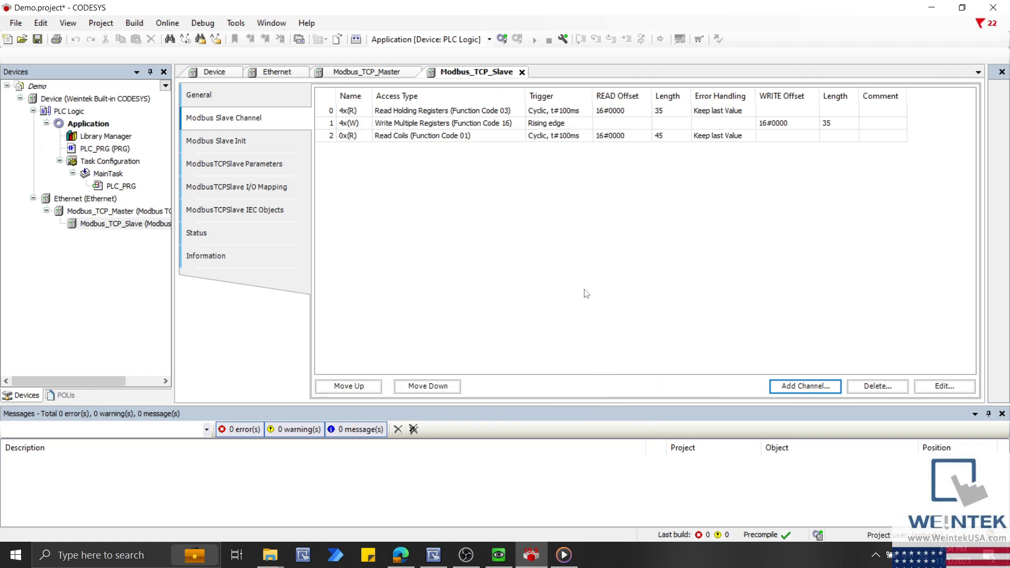
# - Start another slave channel with access type Write Single Coil (Function Code 5) and name it 0x(W)
pyautogui.click(781, 386)
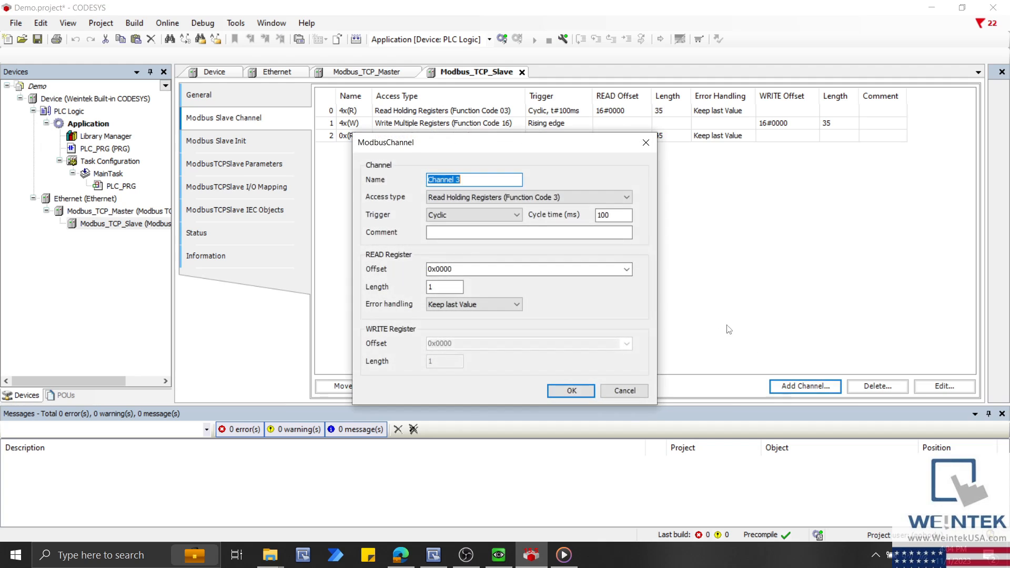
pyautogui.click(556, 197)
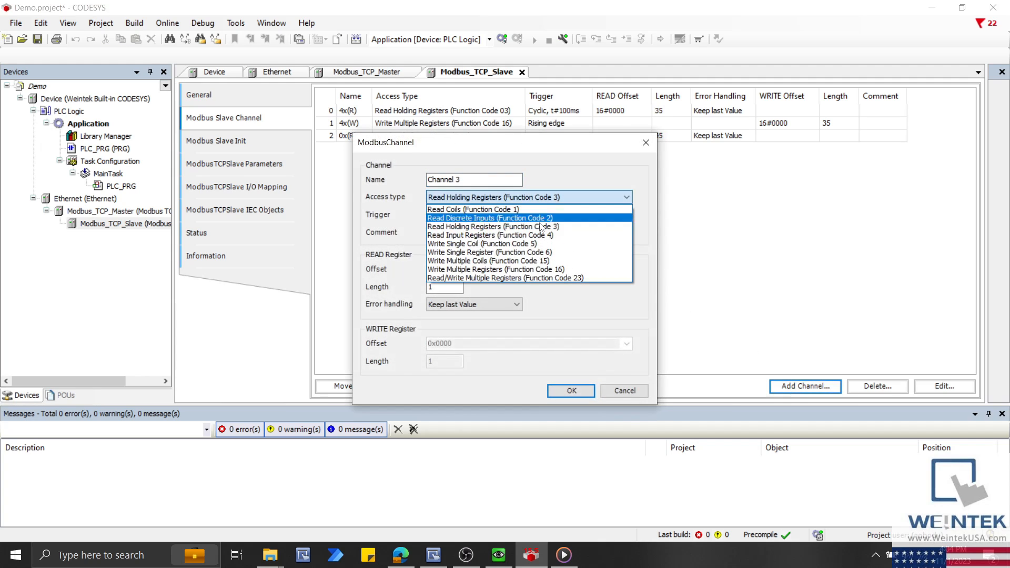
pyautogui.click(518, 243)
pyautogui.click(483, 179)
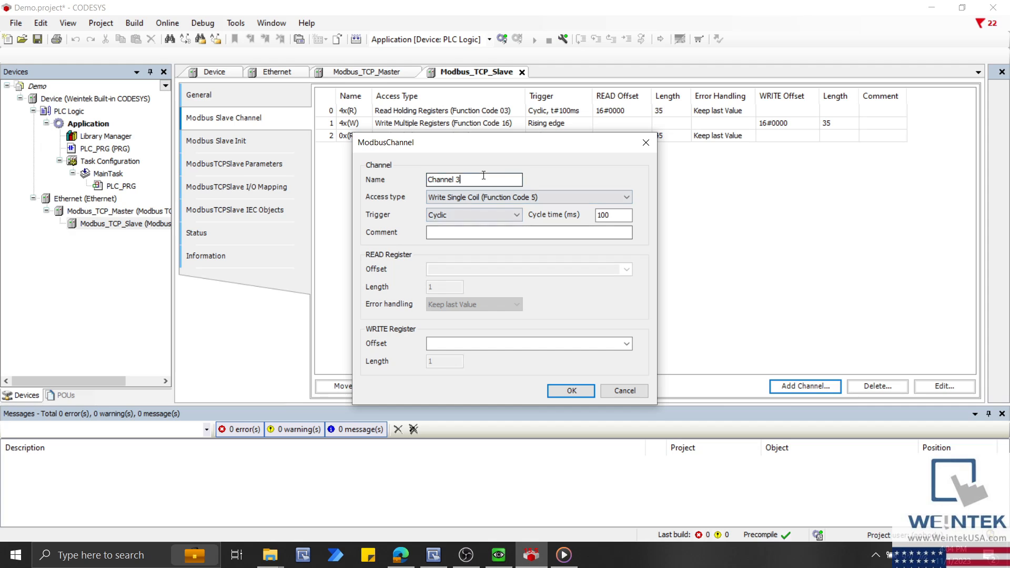
pyautogui.moveTo(483, 178); pyautogui.dragTo(363, 153)
pyautogui.write('0x')
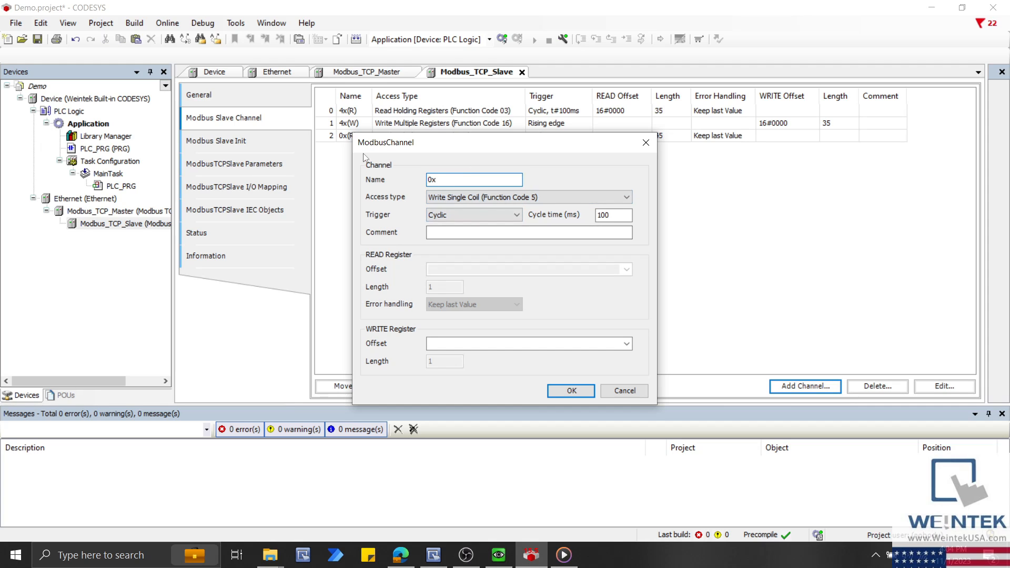
pyautogui.write('(W)')
# - Check the address mapping table in EasyBuilder Pro, return to CODESYS and add the 0x(W) channel with WRITE register offset 32
pyautogui.click(434, 554)
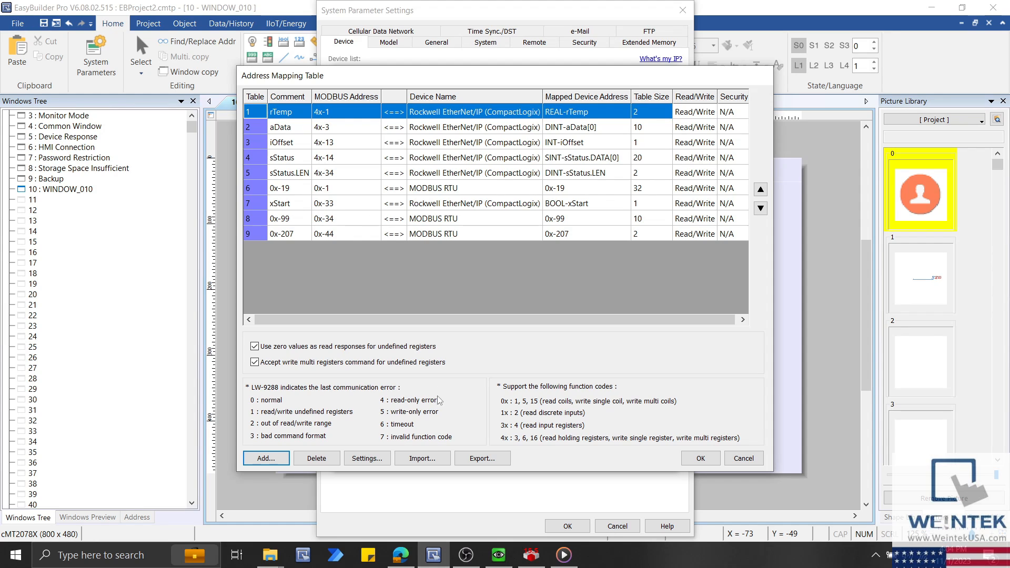
pyautogui.click(531, 555)
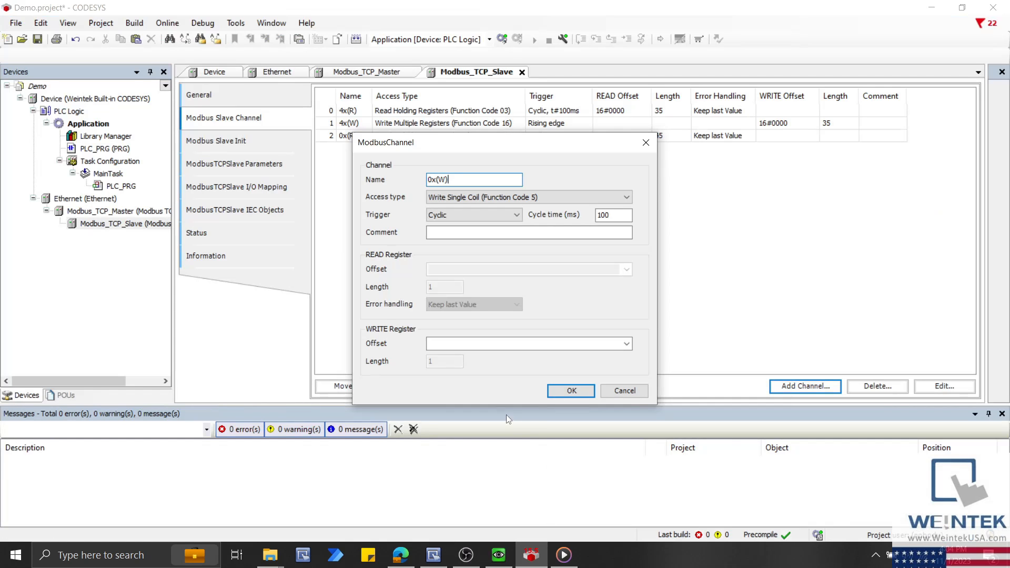
pyautogui.click(468, 341)
pyautogui.write('32')
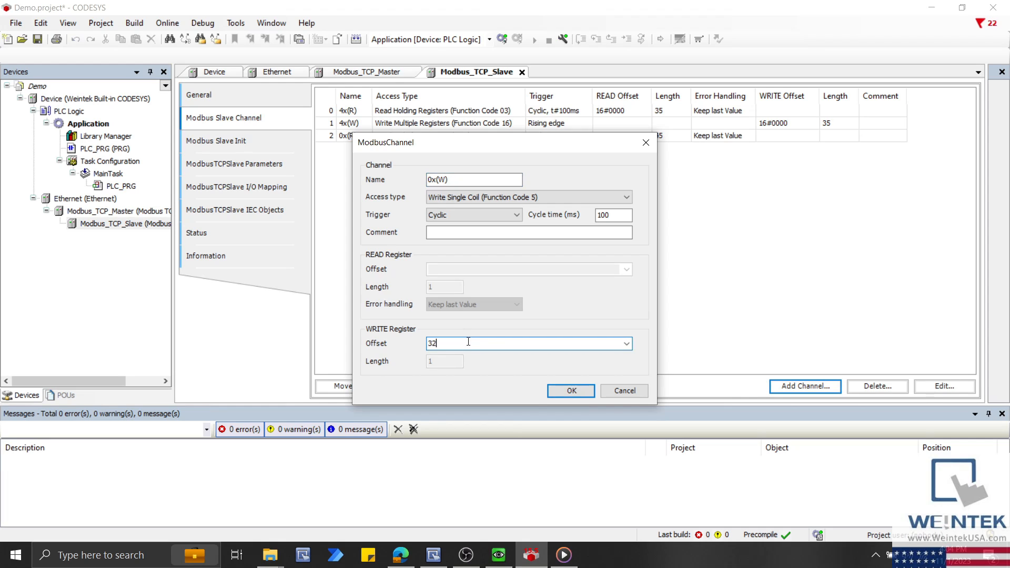
pyautogui.click(572, 390)
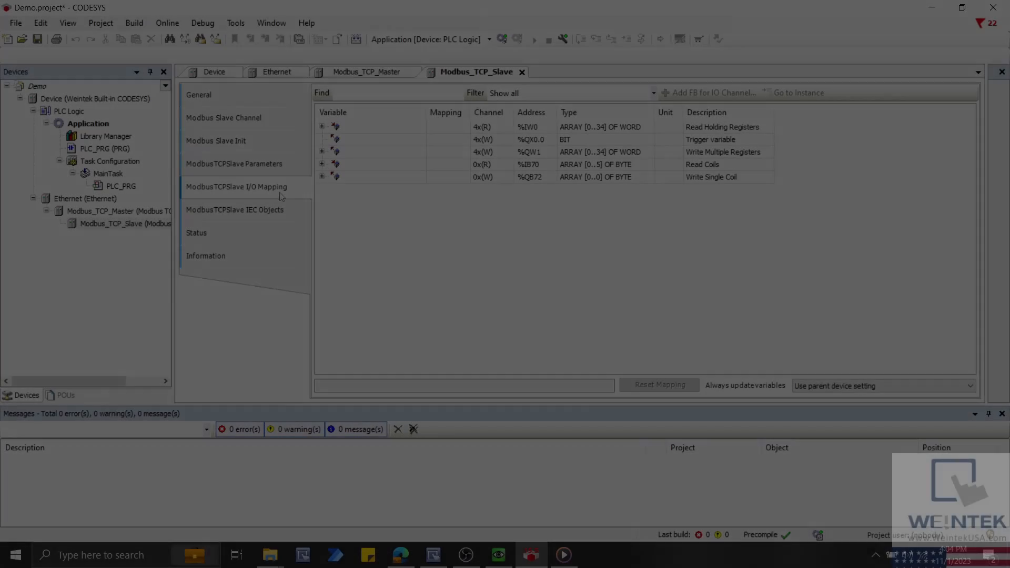
# - Declare the variable aInput : ARRAY[0..34] OF WORD; in the PLC_PRG program
pyautogui.doubleClick(105, 148)
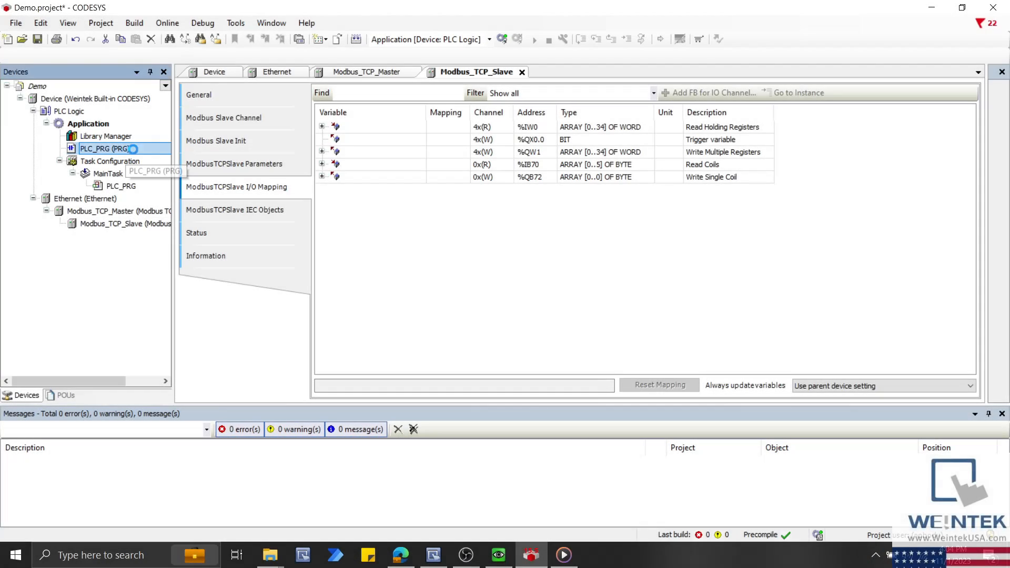
pyautogui.click(276, 93)
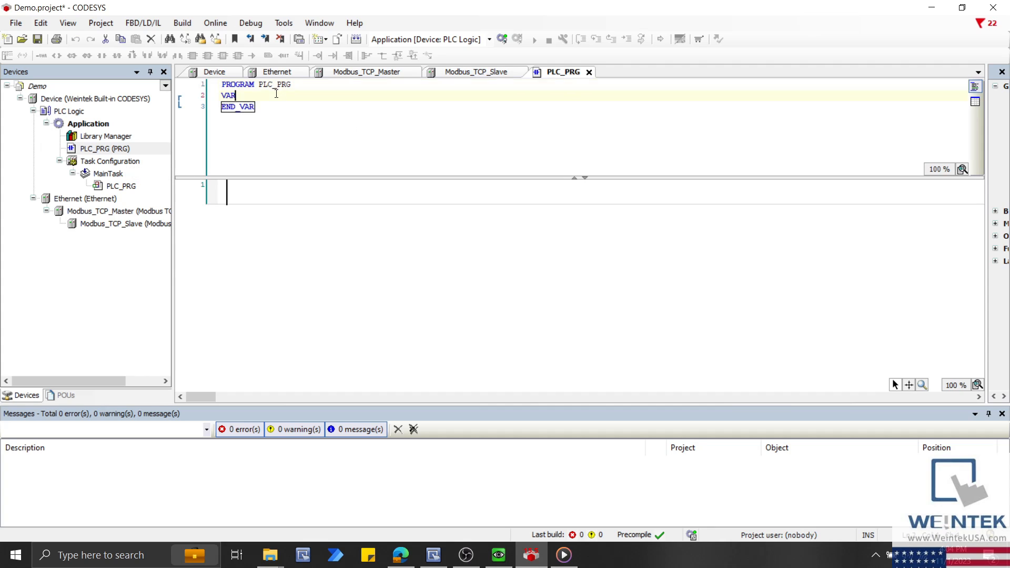
pyautogui.press('Return')
pyautogui.write('a')
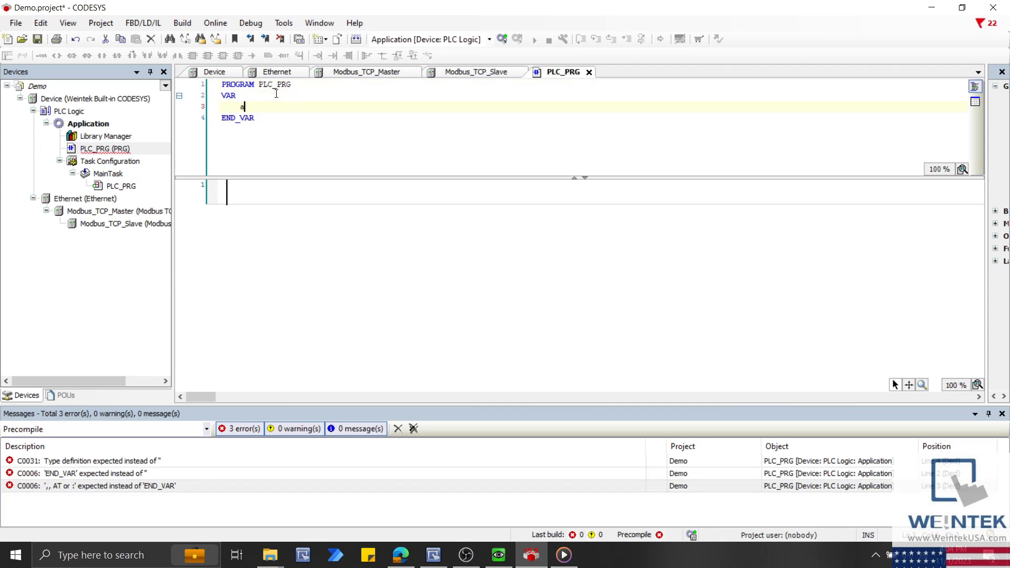
pyautogui.write('Input : ARRAY')
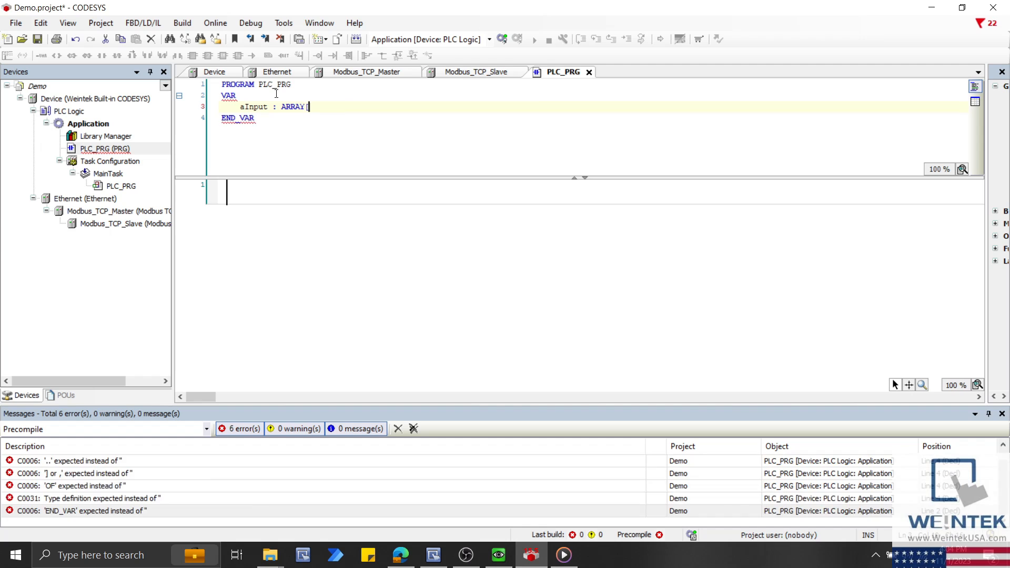
pyautogui.write('[0..34')
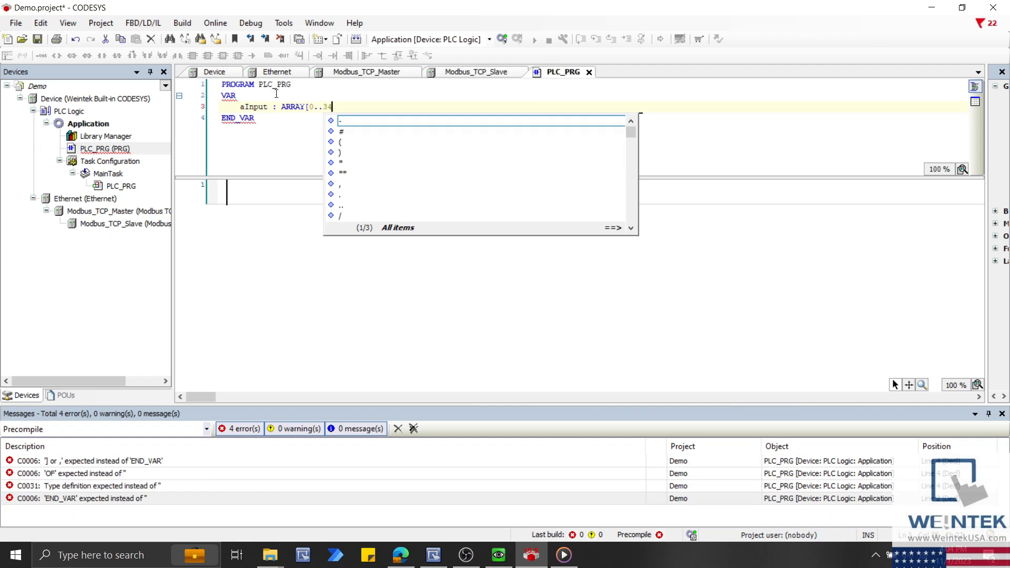
pyautogui.write('] OF WORD;')
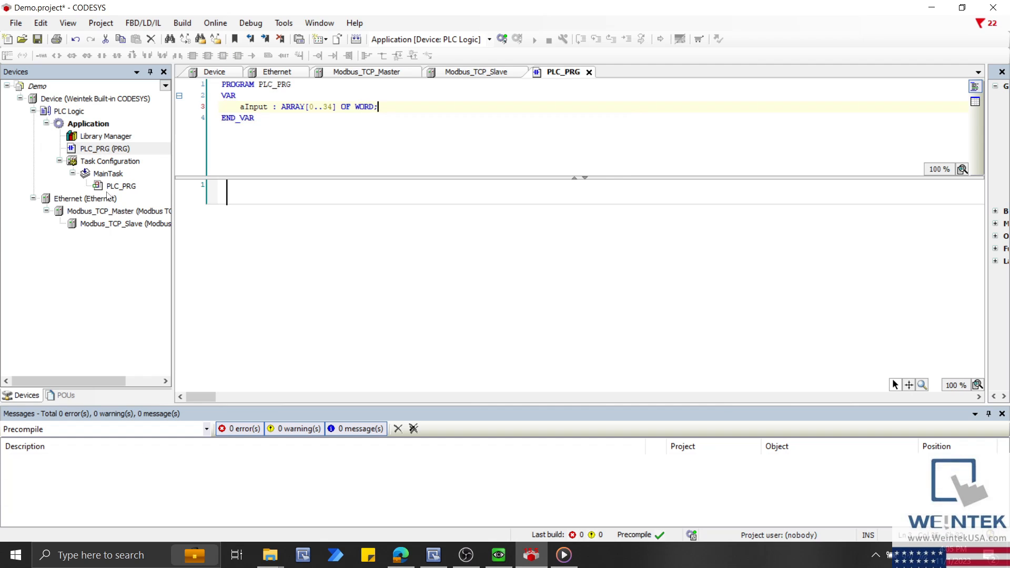
# - Map the 4x(R) Read Holding Registers channel to Application.PLC_PRG.aInput in the slave's I/O mapping and widen the Variable column
pyautogui.doubleClick(93, 221)
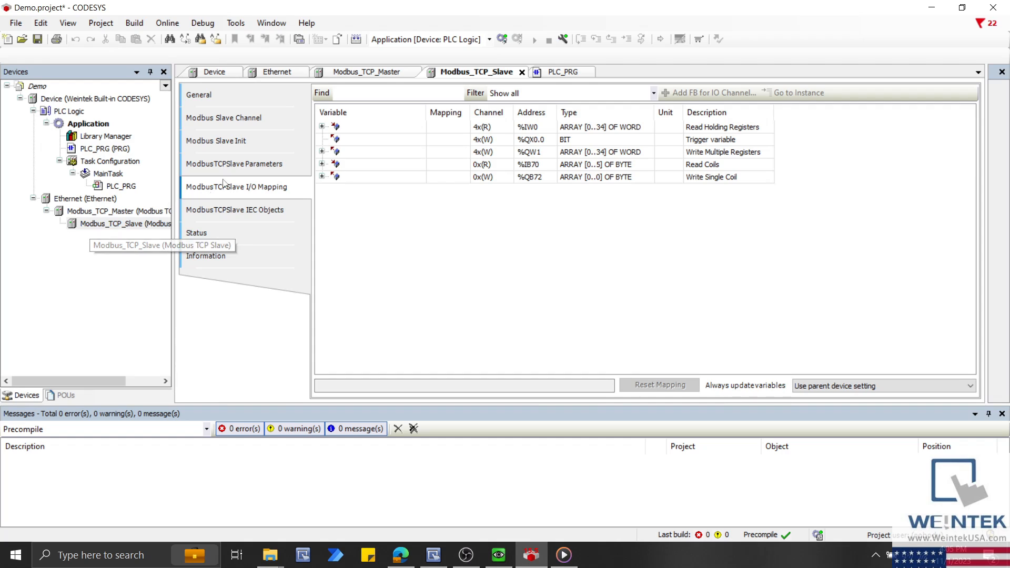
pyautogui.doubleClick(416, 128)
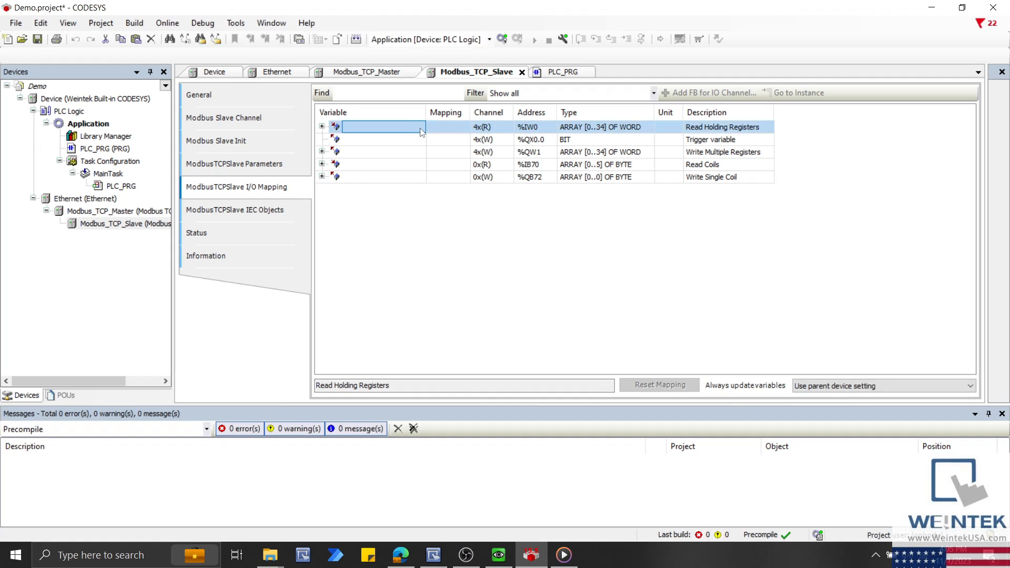
pyautogui.click(420, 127)
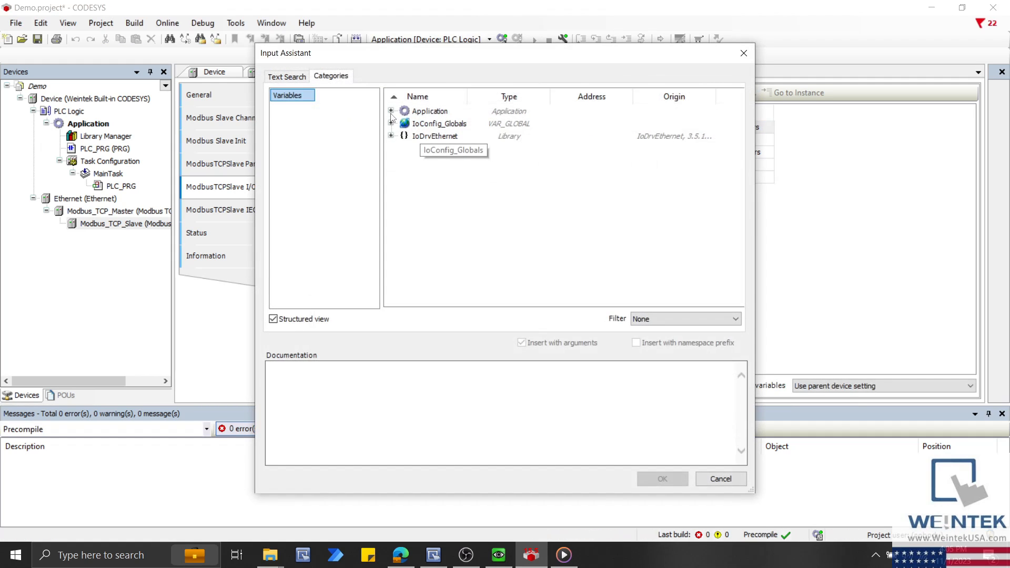
pyautogui.click(391, 111)
pyautogui.click(404, 123)
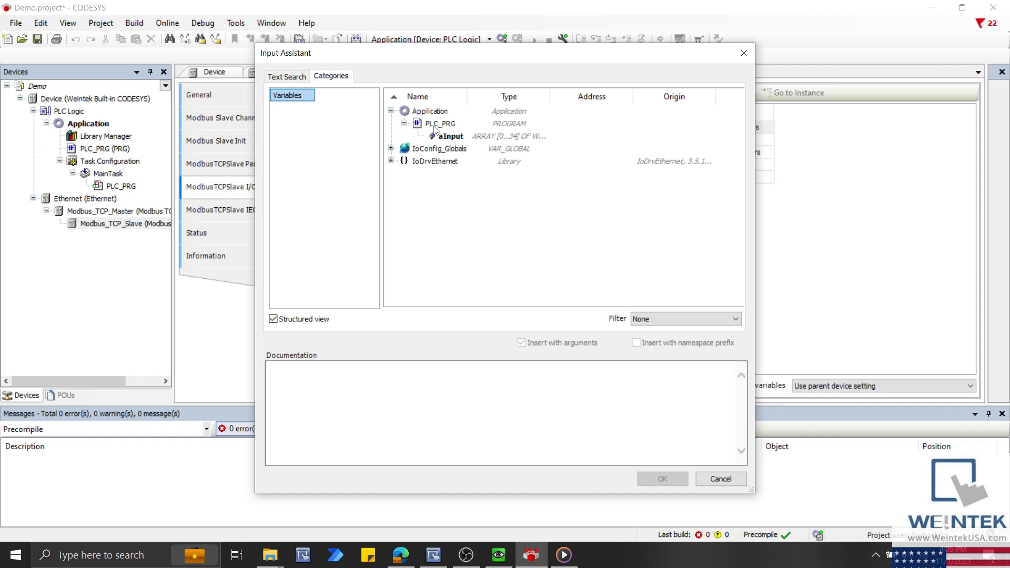
pyautogui.doubleClick(454, 135)
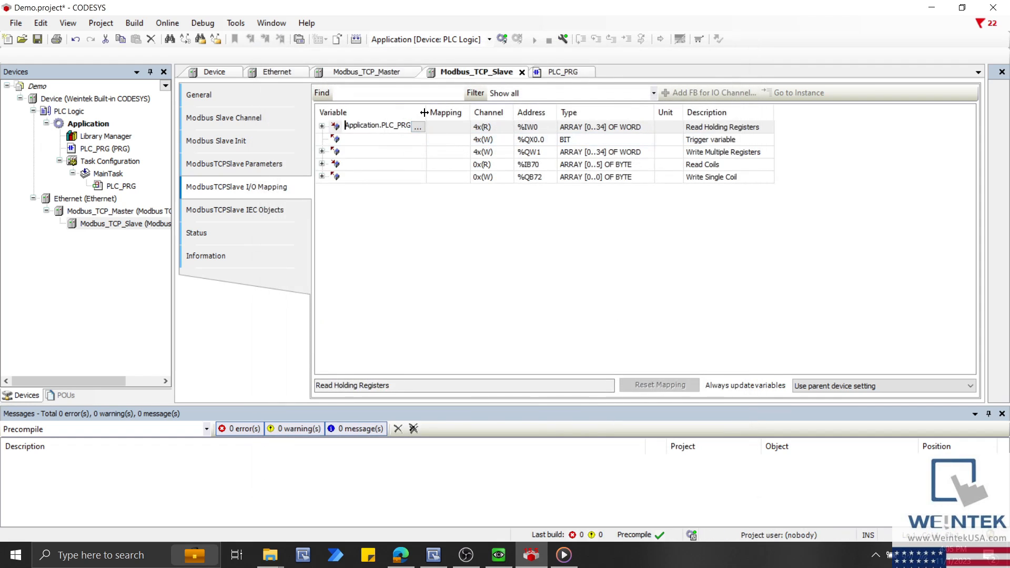
pyautogui.moveTo(424, 113); pyautogui.dragTo(561, 172)
pyautogui.press('Return')
# - Examine the individual words of the mapped 4x(R) channel and compare them with the array declaration in PLC_PRG
pyautogui.click(322, 126)
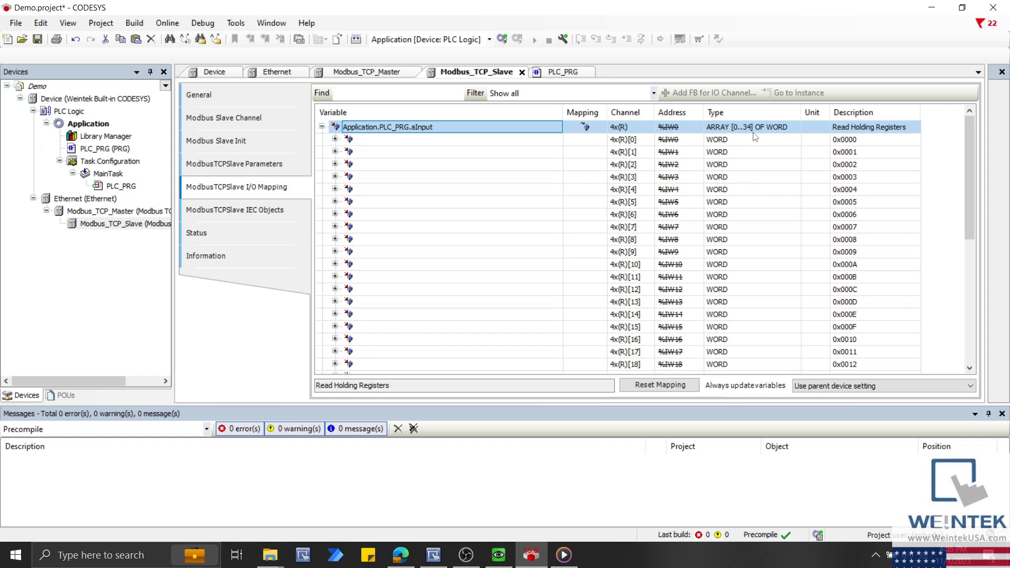
pyautogui.doubleClick(105, 149)
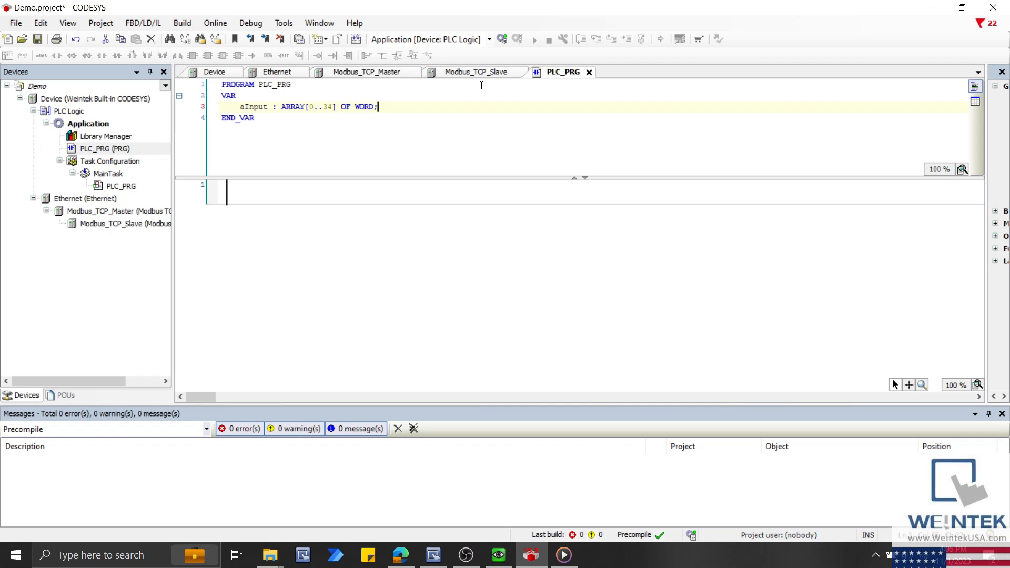
pyautogui.click(505, 76)
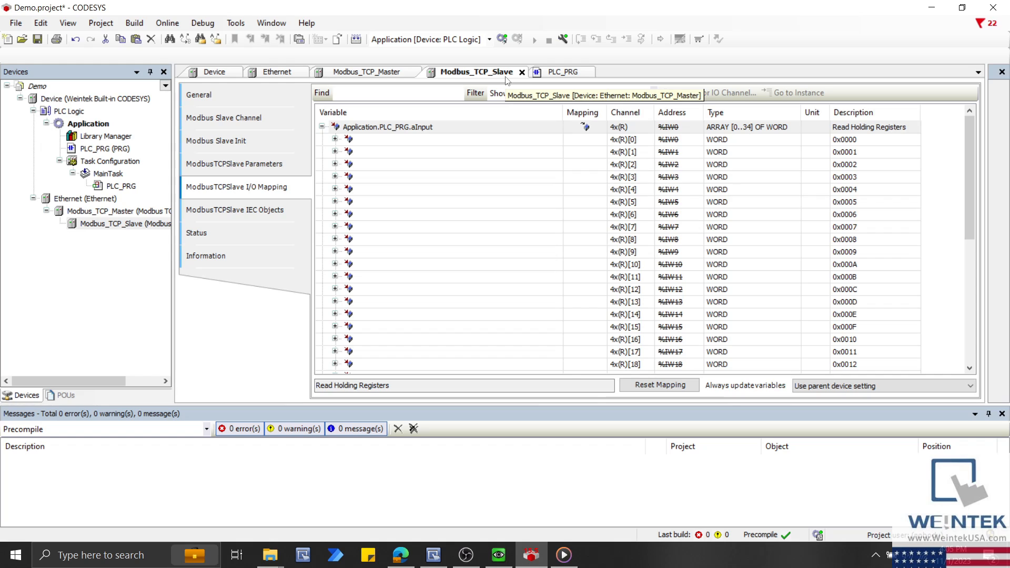
pyautogui.click(321, 127)
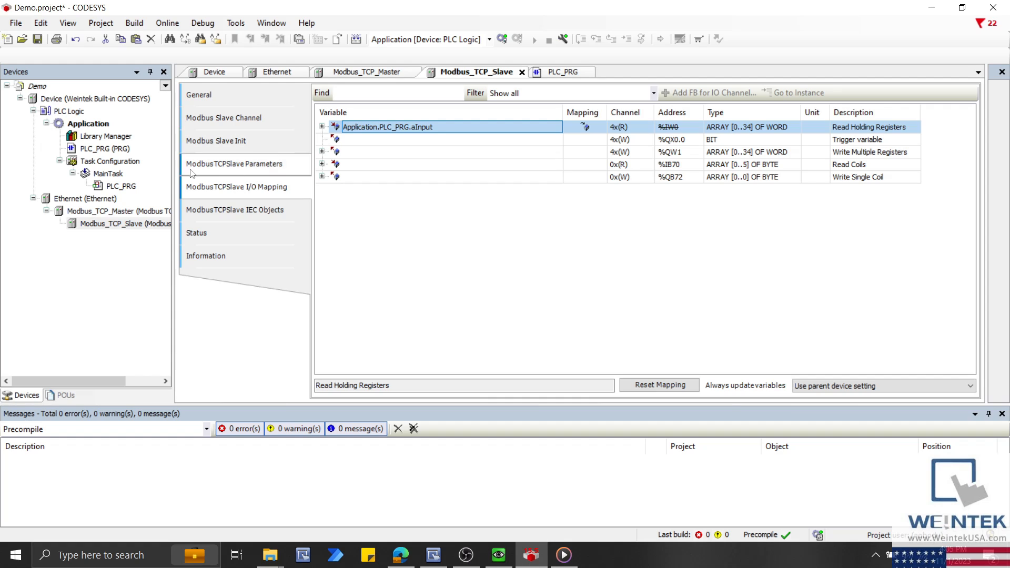
# - Examine the xBits array declaration in PLC_PRG and its bit-by-bit mapping to the bytes of the 0x(R) channel
pyautogui.doubleClick(117, 149)
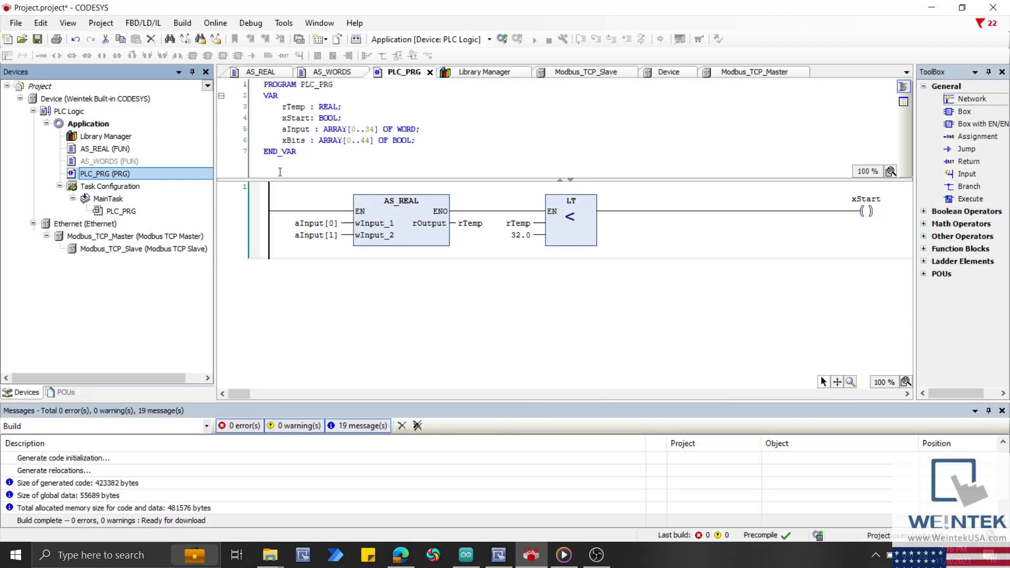
pyautogui.moveTo(284, 140); pyautogui.dragTo(332, 141)
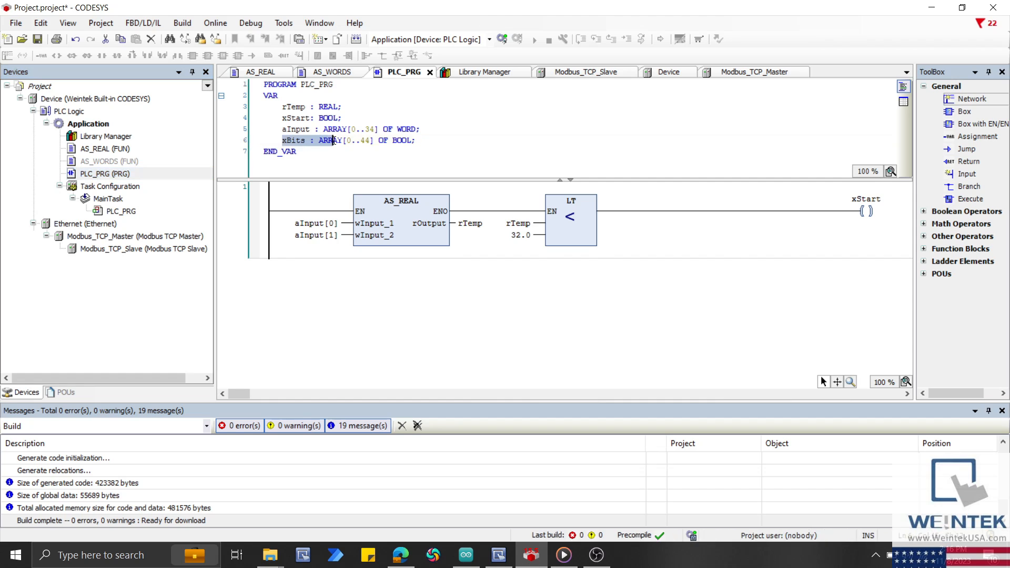
pyautogui.doubleClick(163, 250)
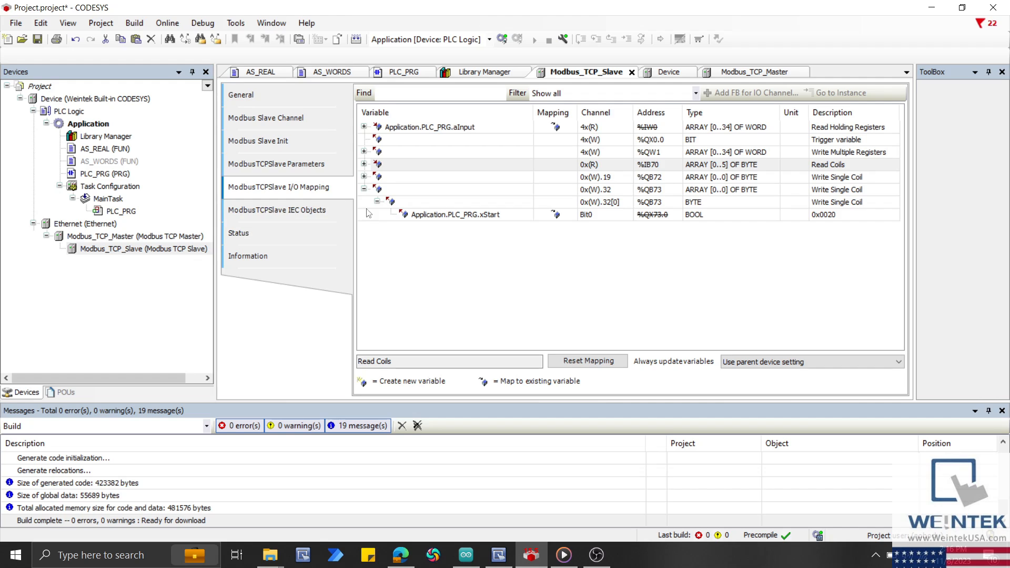
pyautogui.click(363, 165)
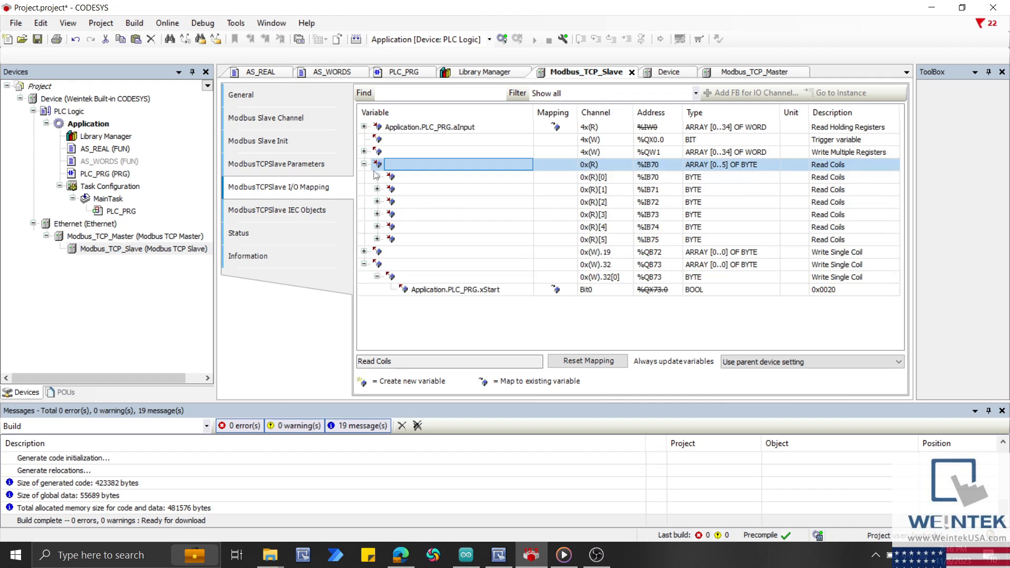
pyautogui.click(376, 177)
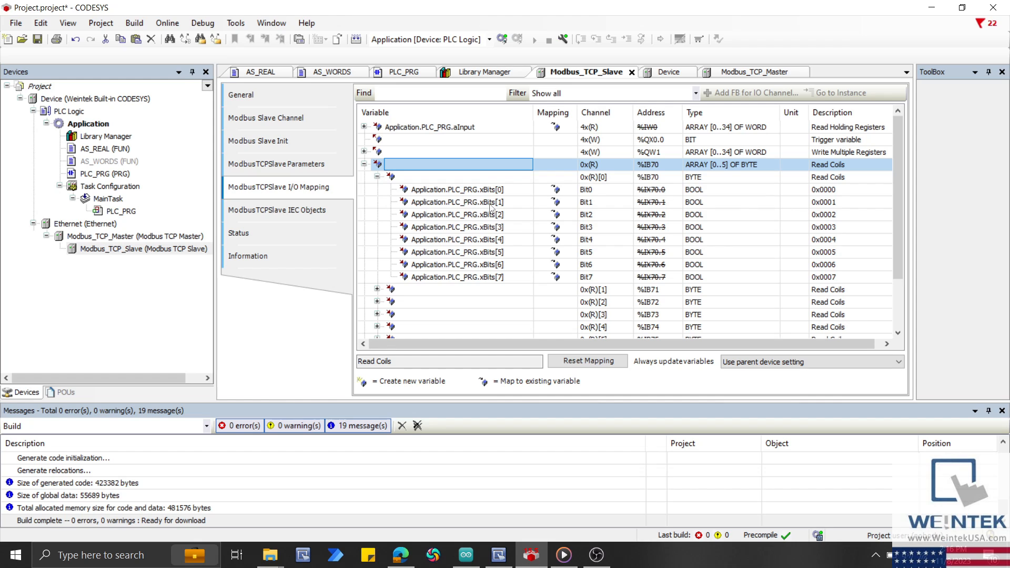
pyautogui.click(377, 289)
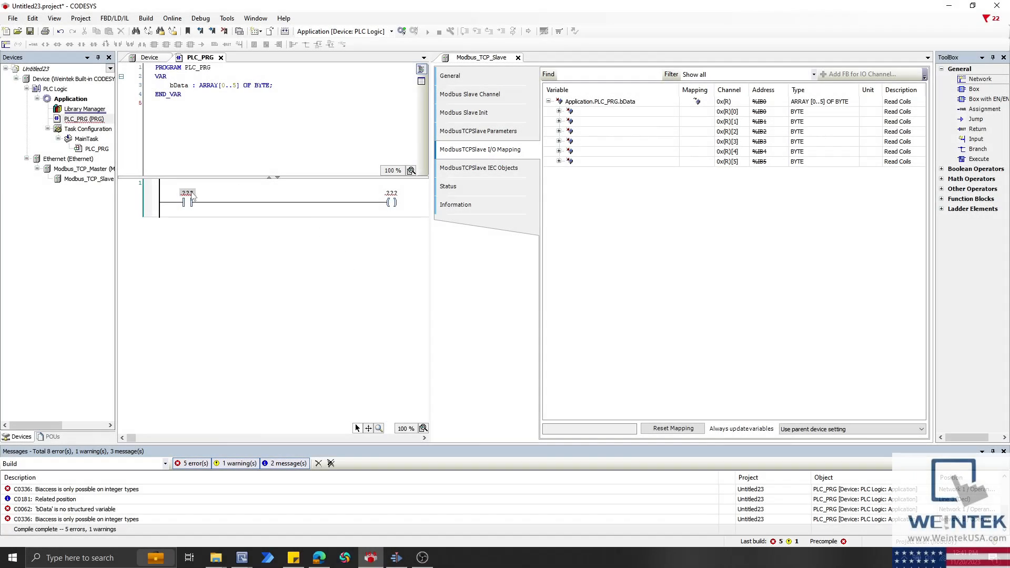
# - Assign bData[0].0 to the contact in network 1 of PLC_PRG
pyautogui.click(188, 193)
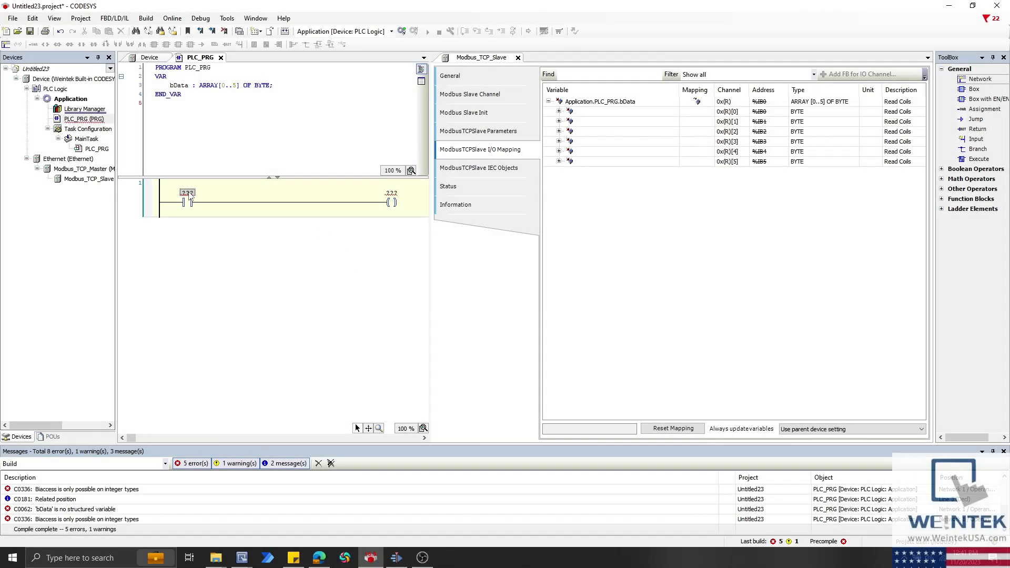
pyautogui.write('bData')
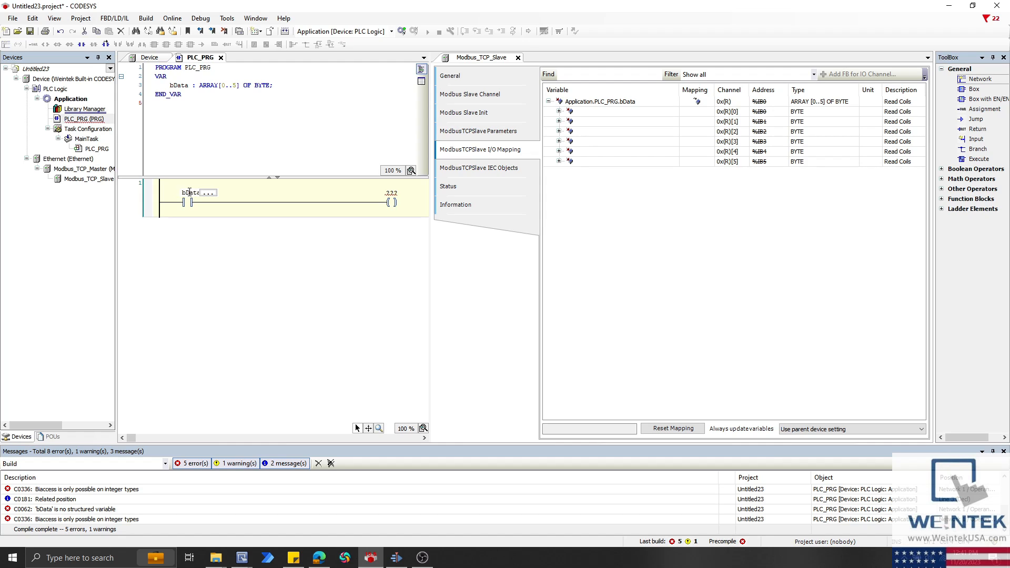
pyautogui.write('[0].0')
pyautogui.press('Return')
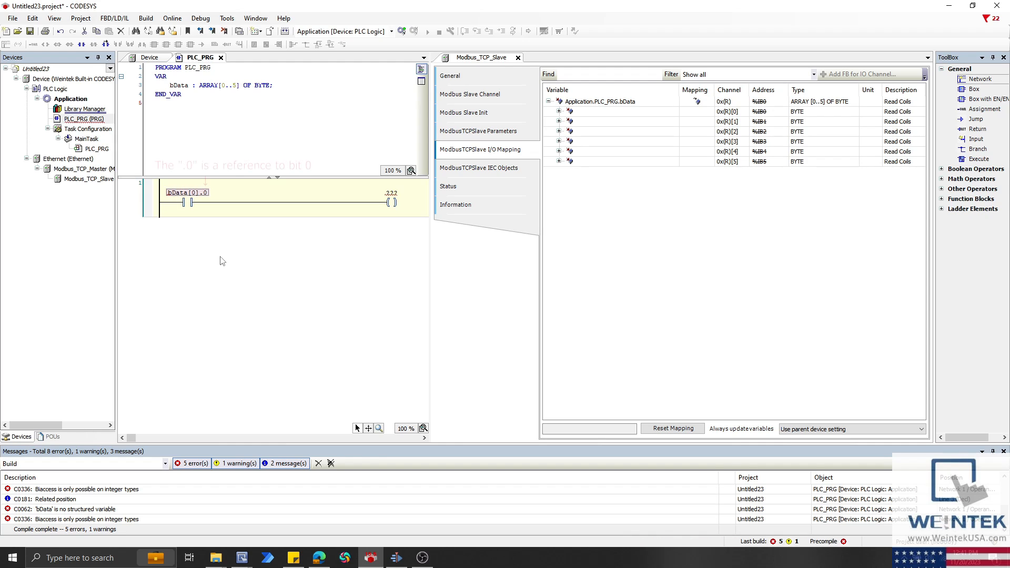
# - Assign bData[2].3 to the output coil in network 1 of PLC_PRG
pyautogui.click(391, 186)
pyautogui.write('b')
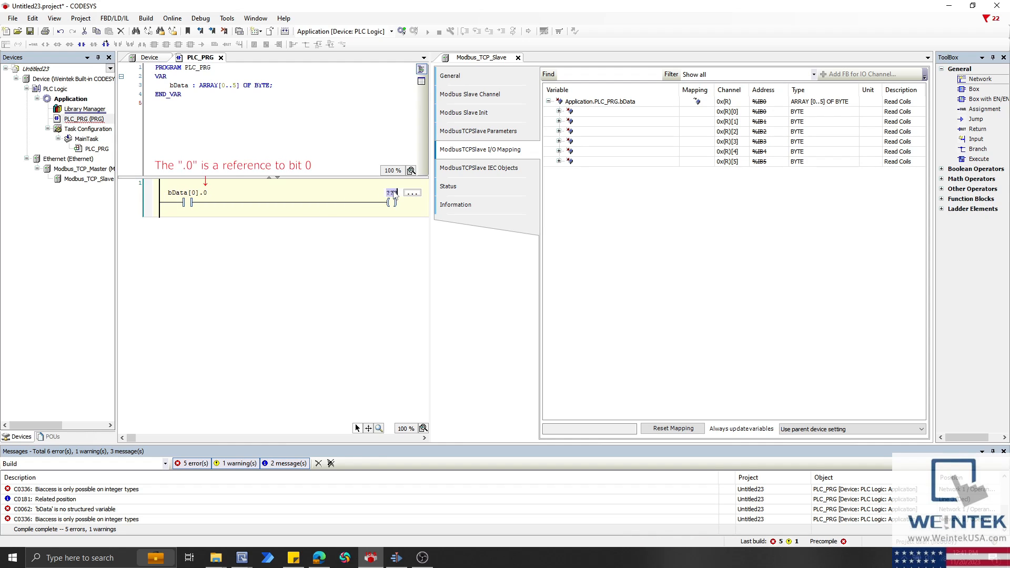
pyautogui.write('Data')
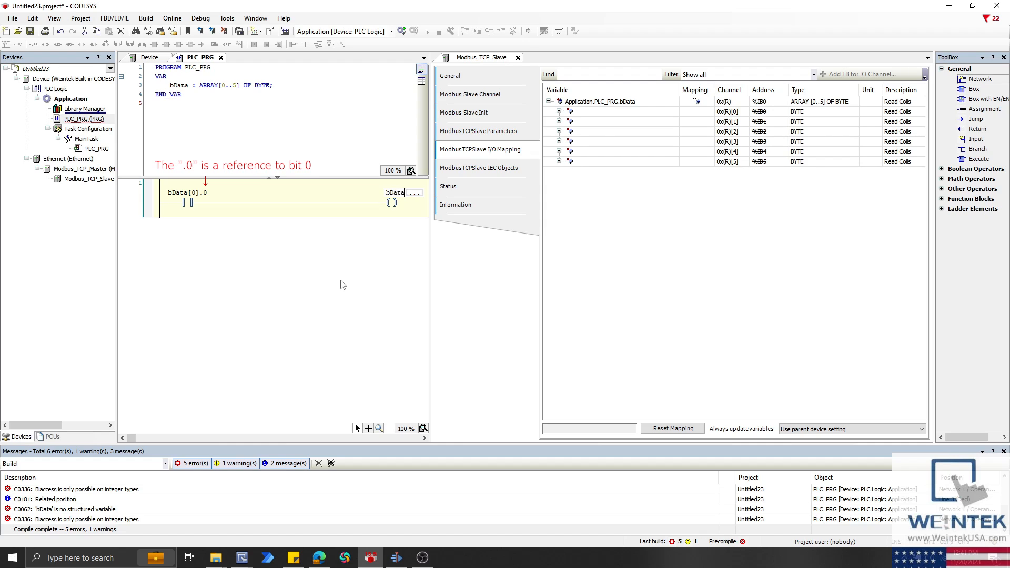
pyautogui.write('[2]')
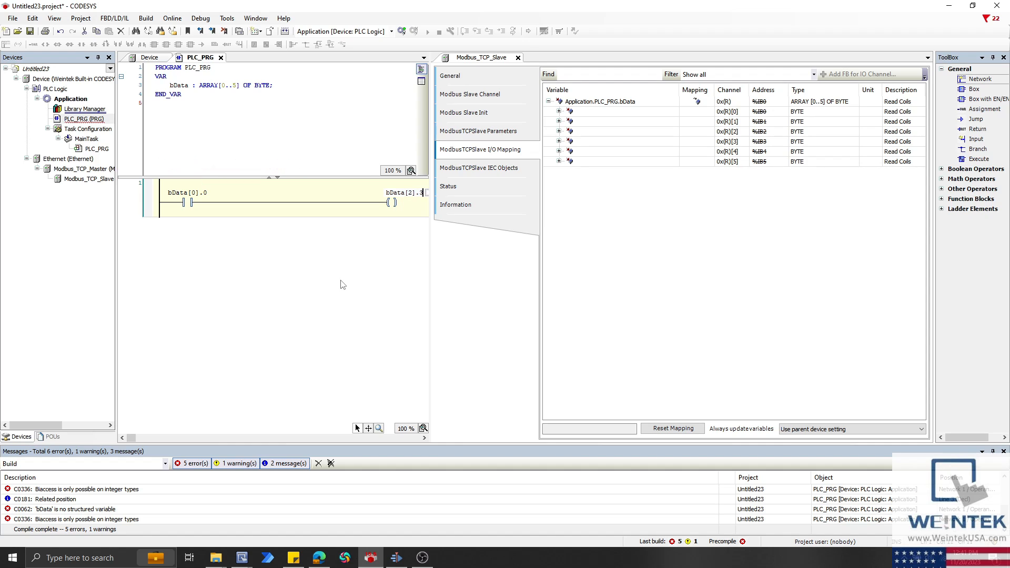
pyautogui.write('.3')
pyautogui.press('Return')
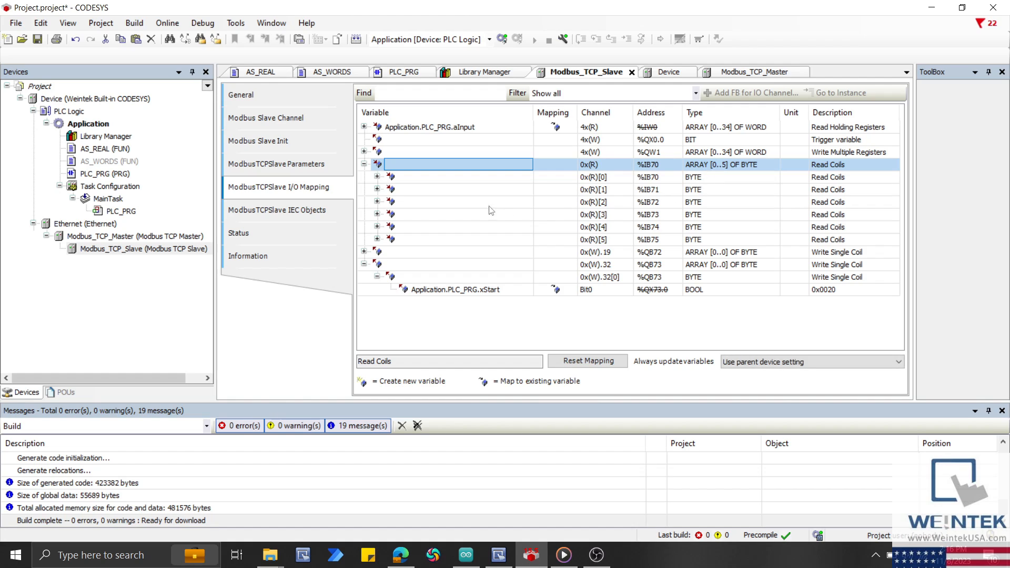
# - Examine the individual words of the mapped aInput channel and the AS_REAL function's declarations and code
pyautogui.click(364, 165)
pyautogui.click(364, 127)
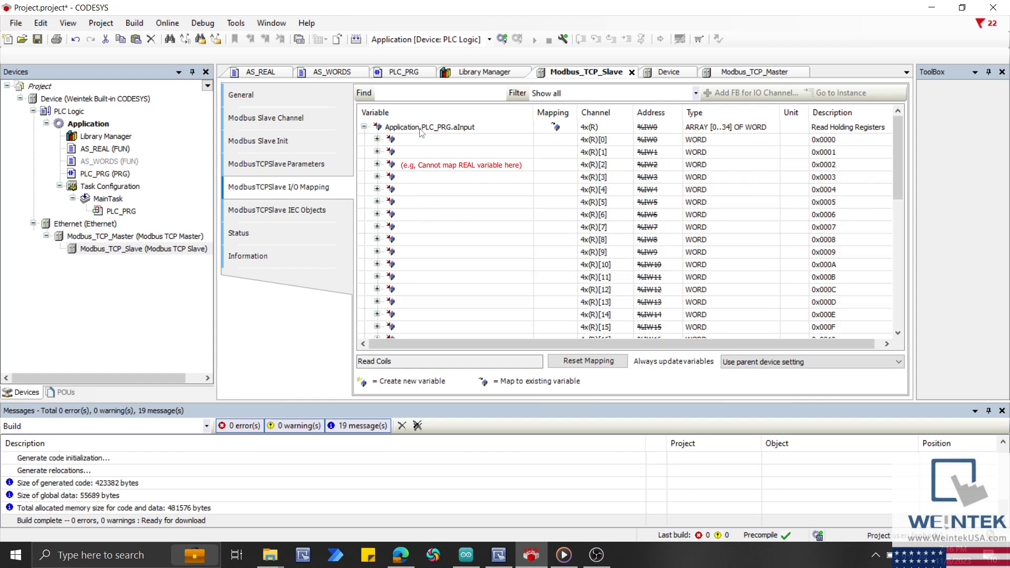
pyautogui.doubleClick(90, 151)
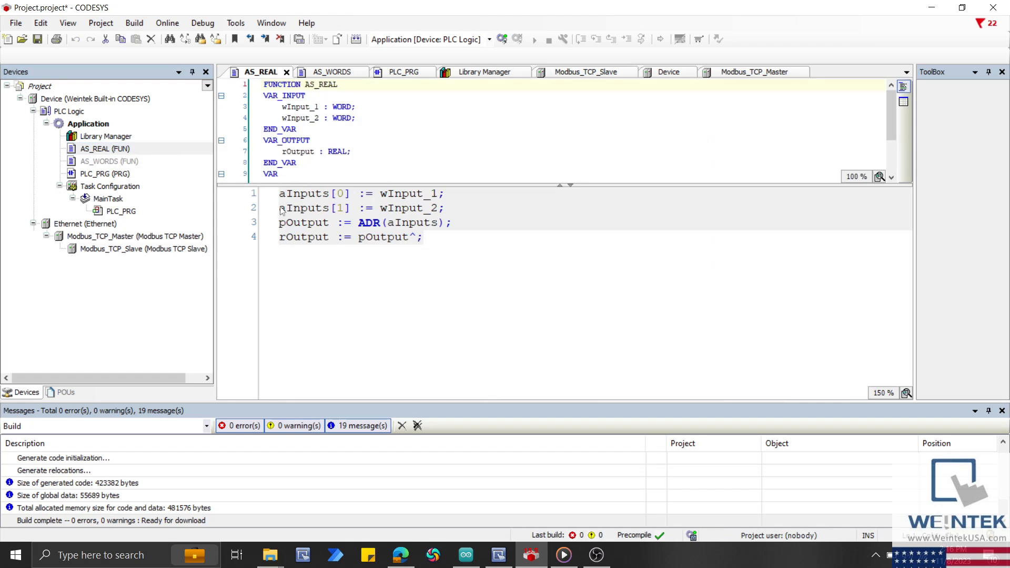
pyautogui.moveTo(288, 221)
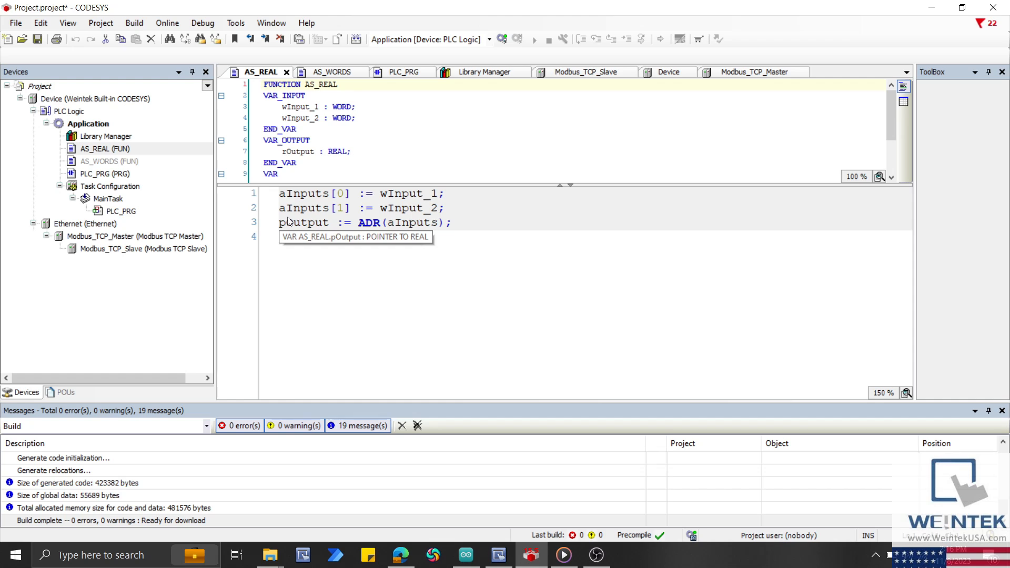
pyautogui.write('rOutput := pOutput^;')
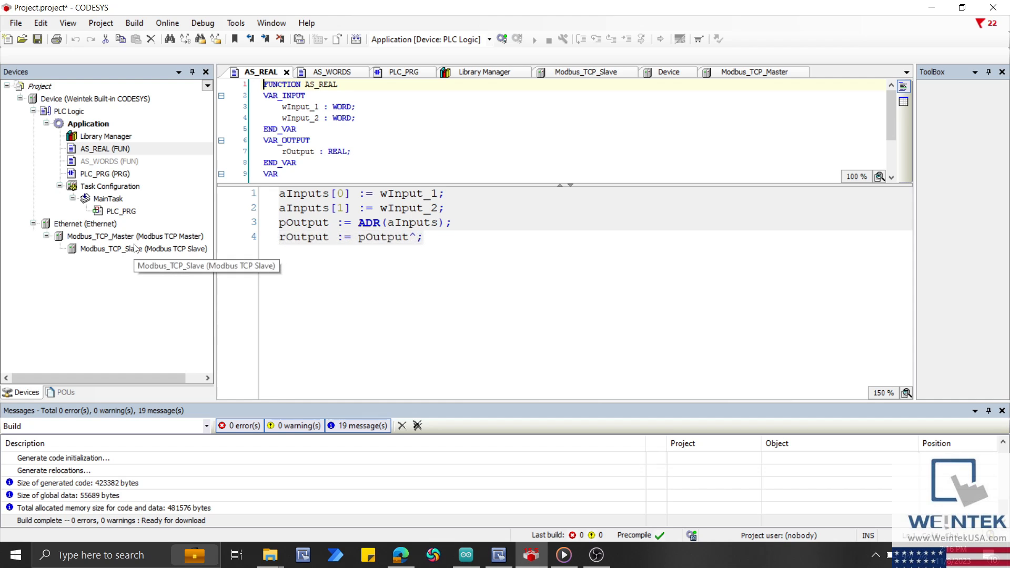
# - From PLC_PRG, log in to the device with the Login with download option and start the application
pyautogui.doubleClick(112, 174)
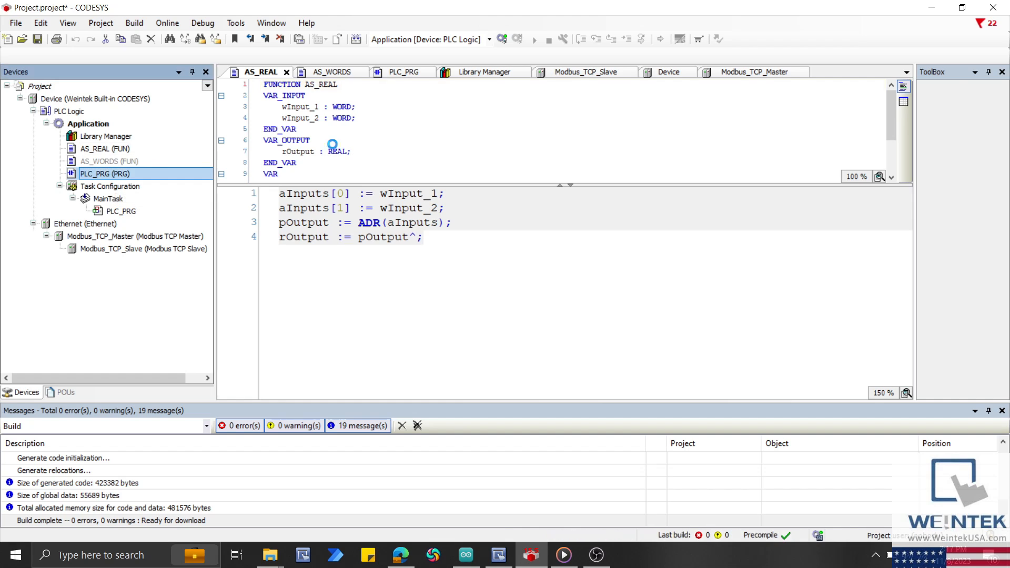
pyautogui.click(501, 40)
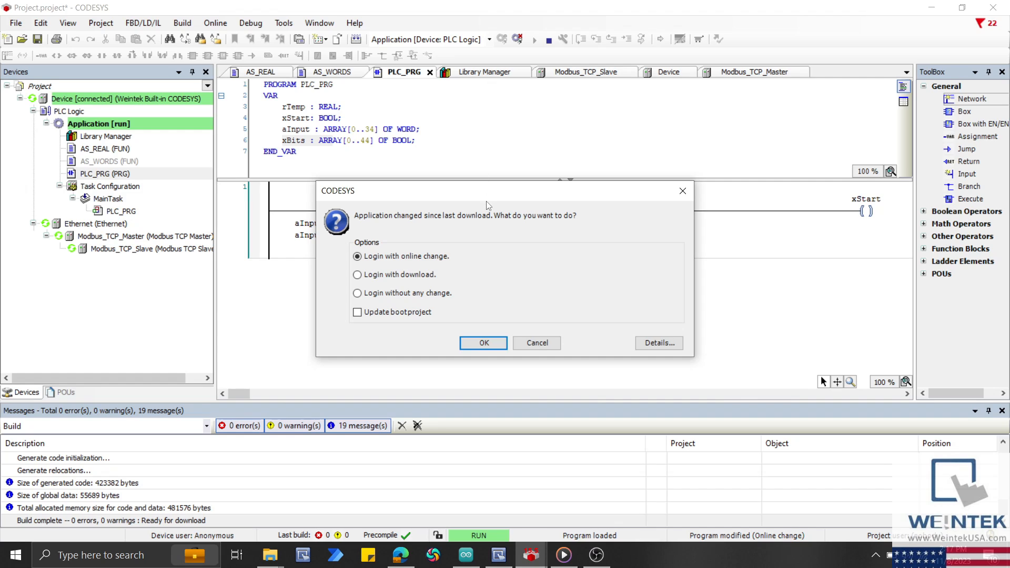
pyautogui.click(423, 275)
pyautogui.click(474, 345)
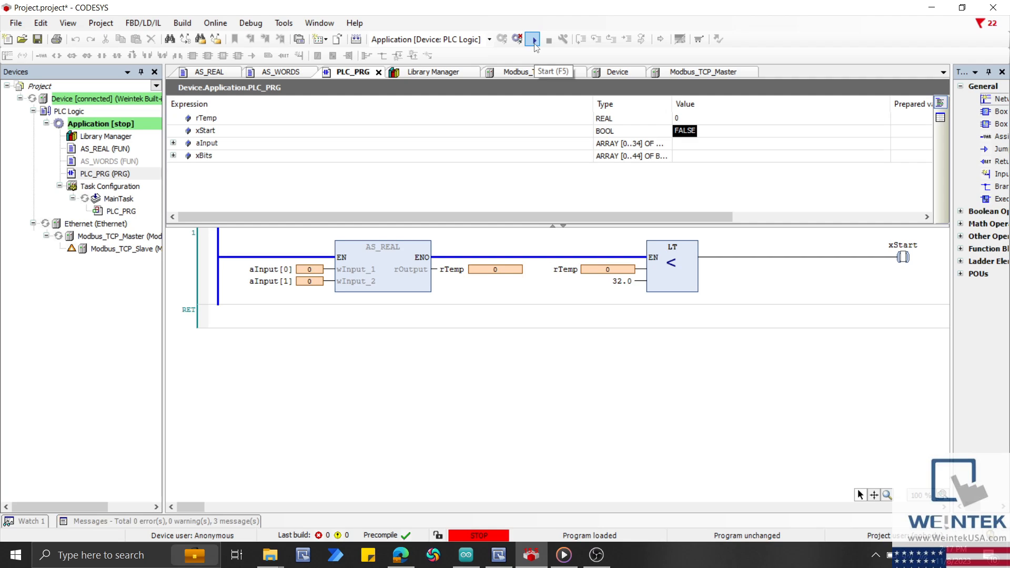
pyautogui.click(534, 42)
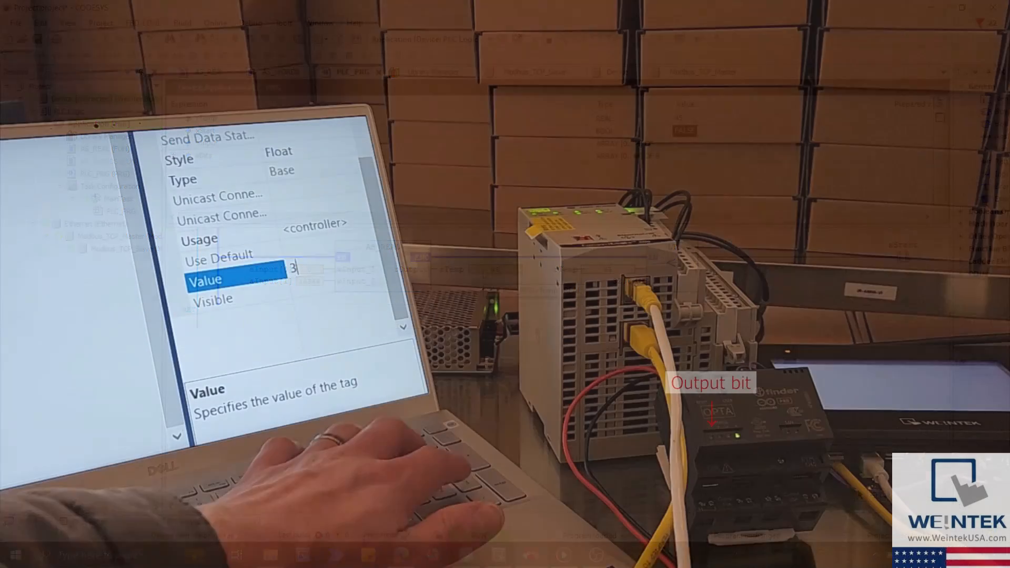
pyautogui.press('Return')
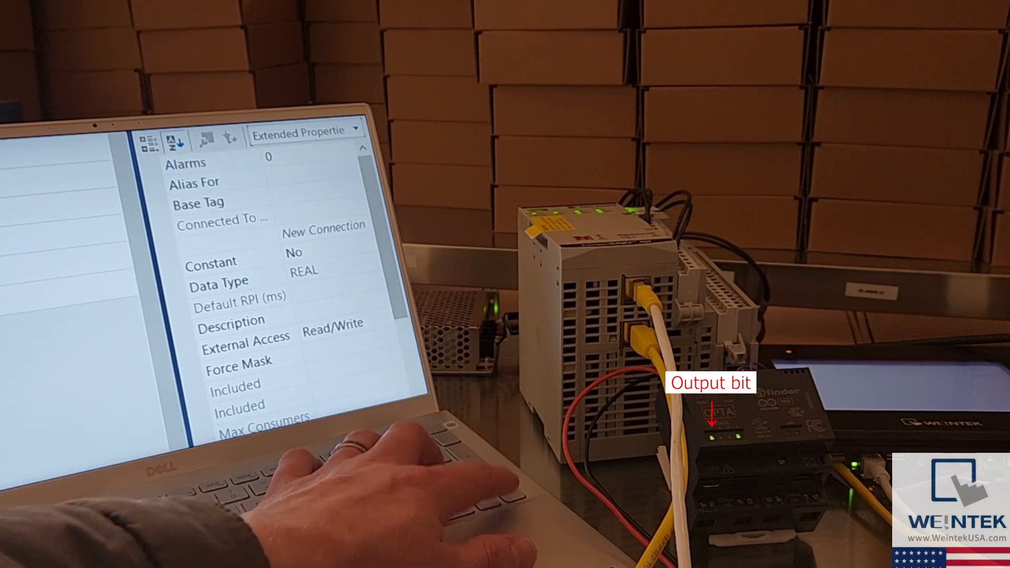
pyautogui.scroll(-2, 292, 297)
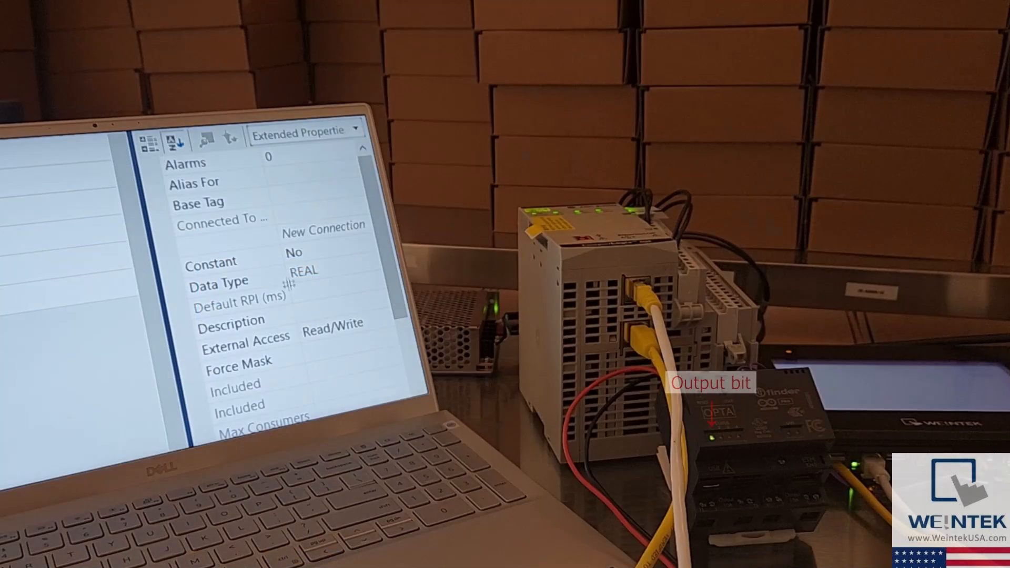
pyautogui.scroll(-2, 339, 280)
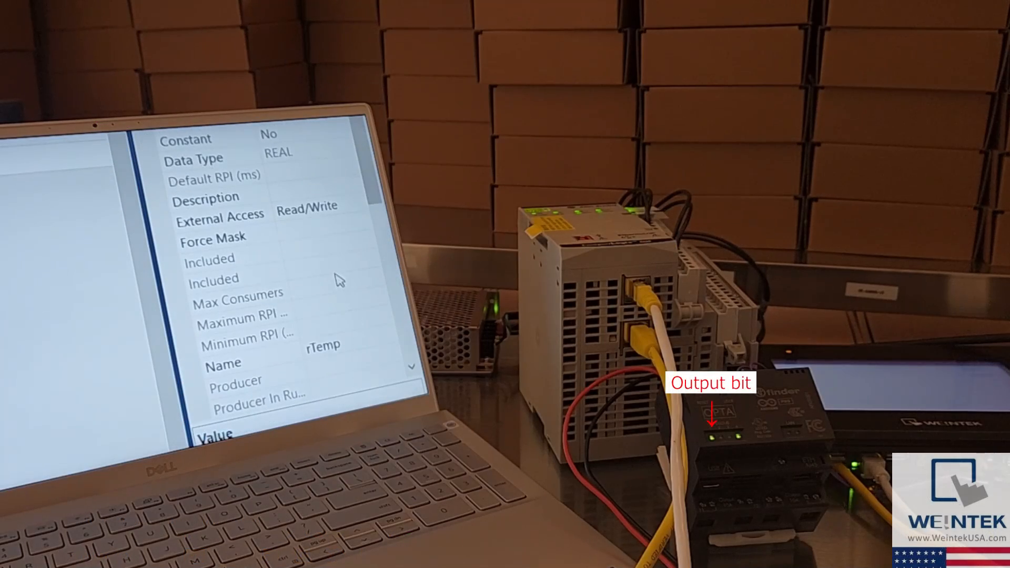
pyautogui.scroll(1, 339, 280)
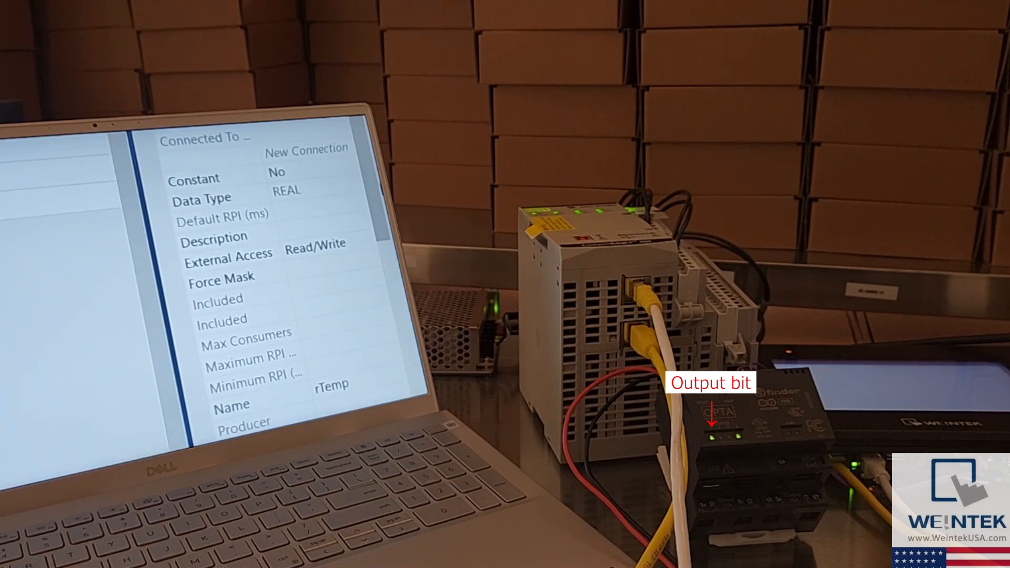
pyautogui.moveTo(375, 201); pyautogui.dragTo(387, 339)
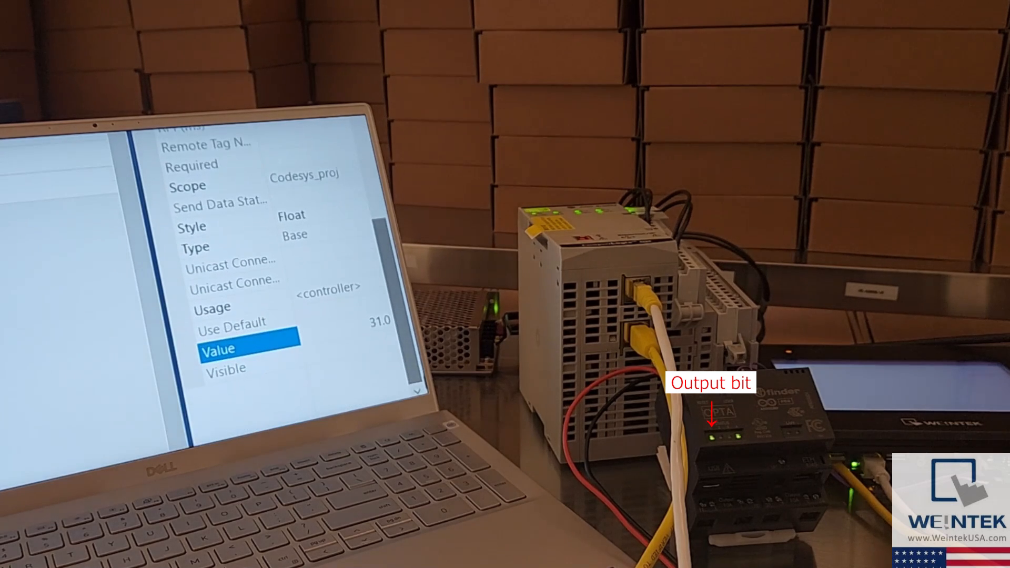
pyautogui.click(381, 320)
pyautogui.press('BackSpace')
pyautogui.press('BackSpace')
pyautogui.press('BackSpace')
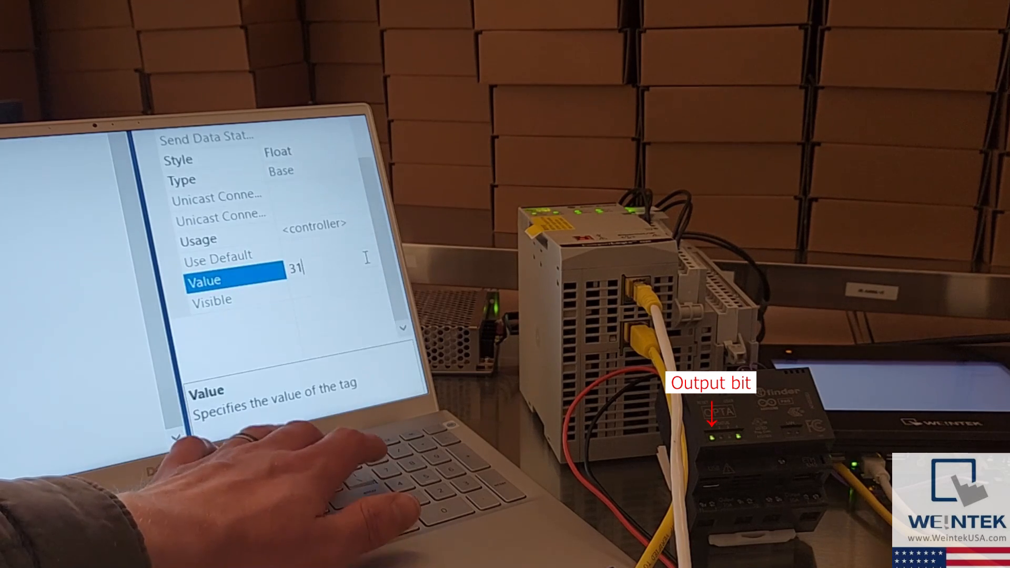
pyautogui.write('3')
pyautogui.press('Return')
pyautogui.scroll(10, 263, 263)
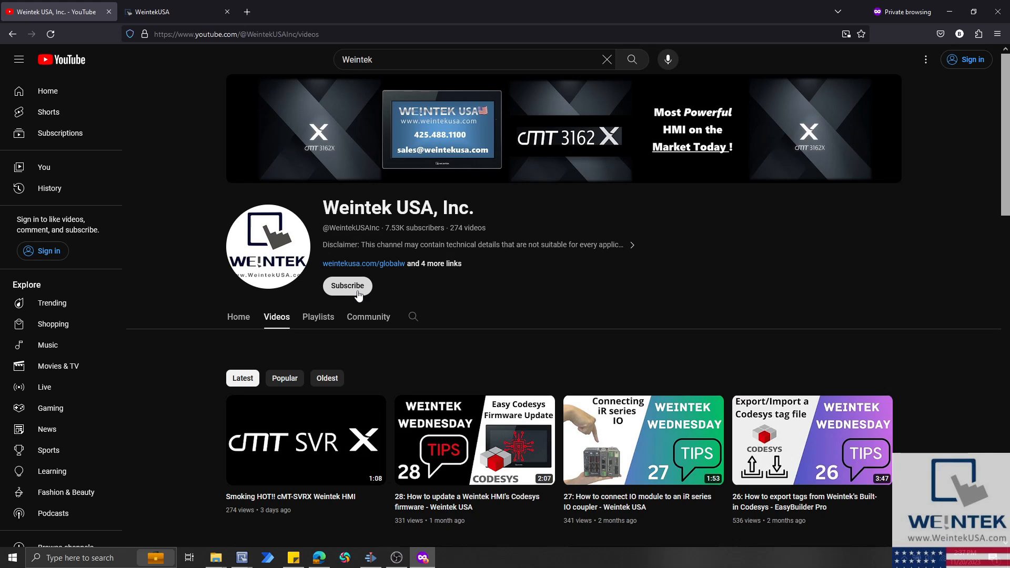
# - Switch to the Weintek USA Forum page in the web browser
pyautogui.click(181, 19)
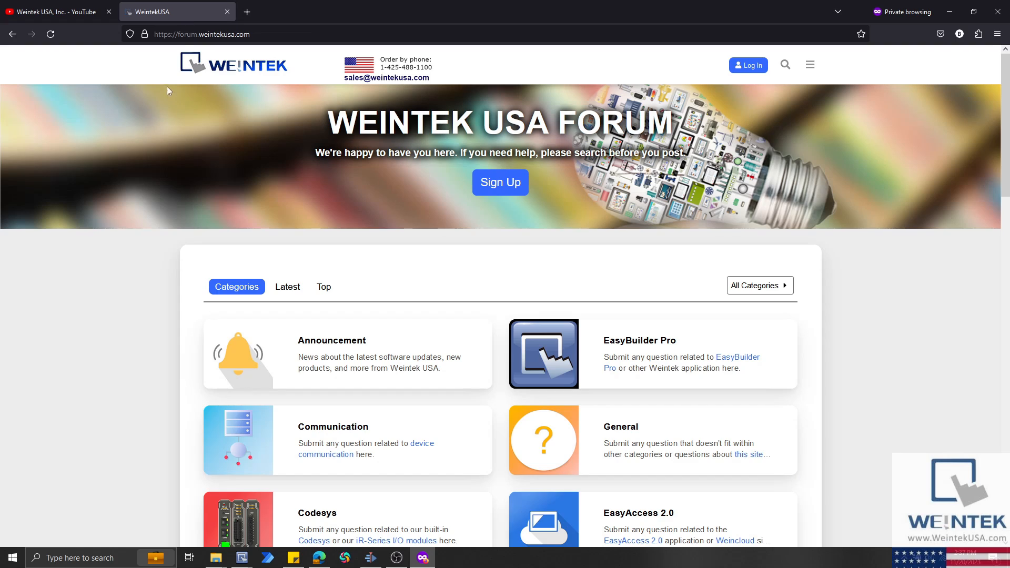